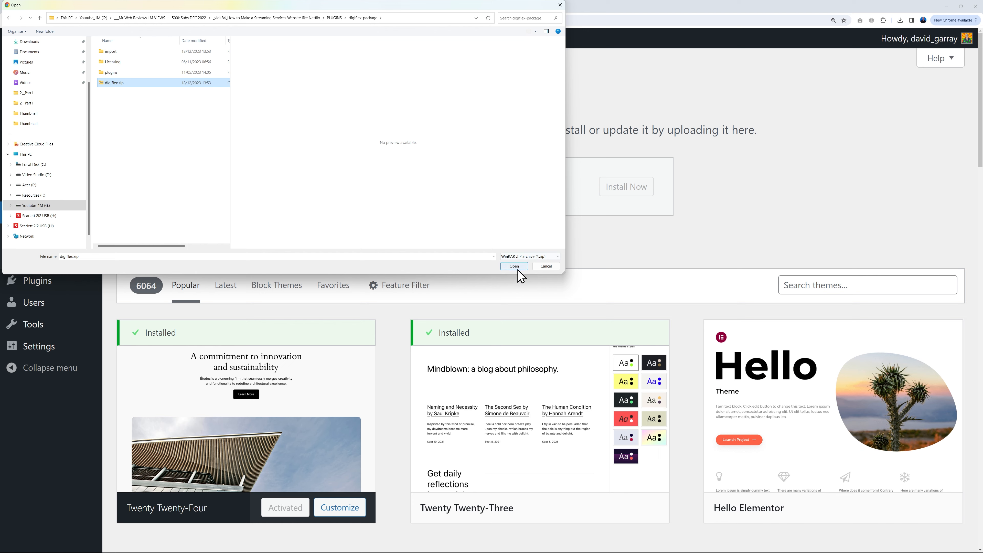
Install the uploaded digiflex.zip theme and activate it on the site.
left_click(616, 191)
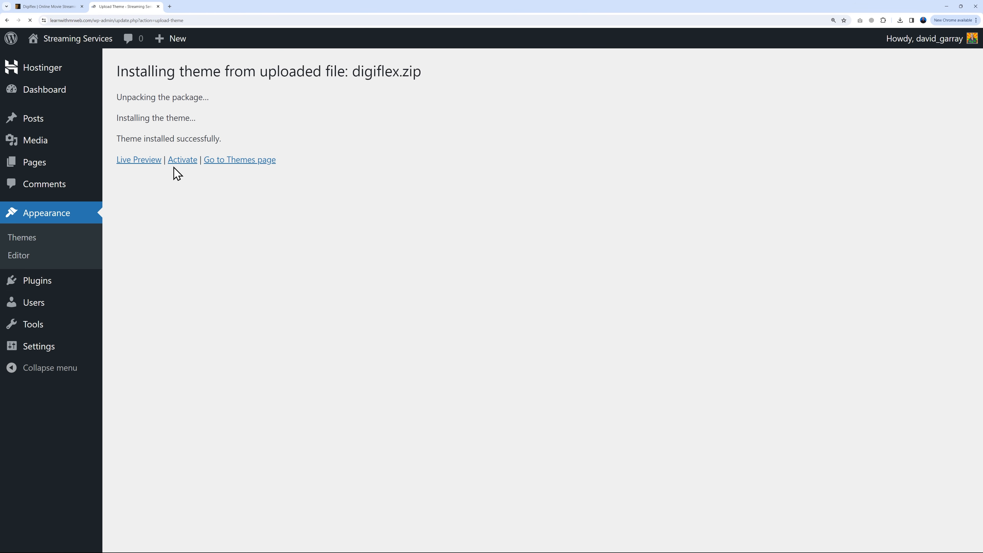
left_click(181, 164)
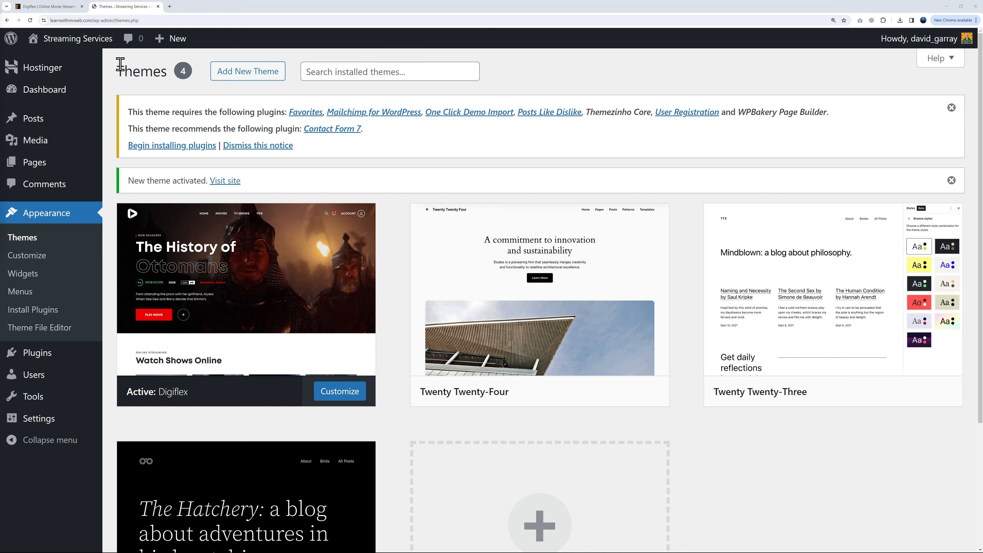
Install all the plugins the Digiflex theme requires or recommends in one bulk operation.
left_click(174, 147)
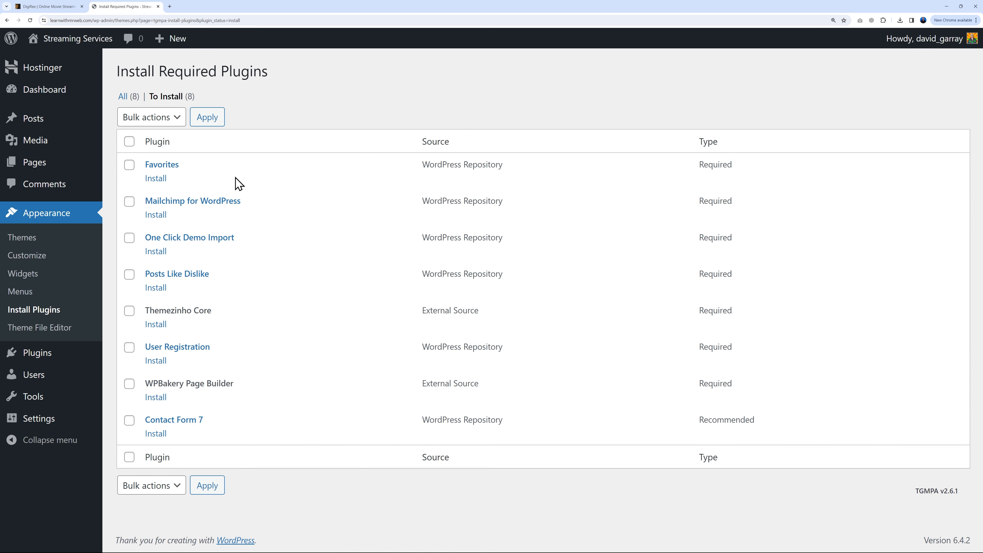
left_click(128, 141)
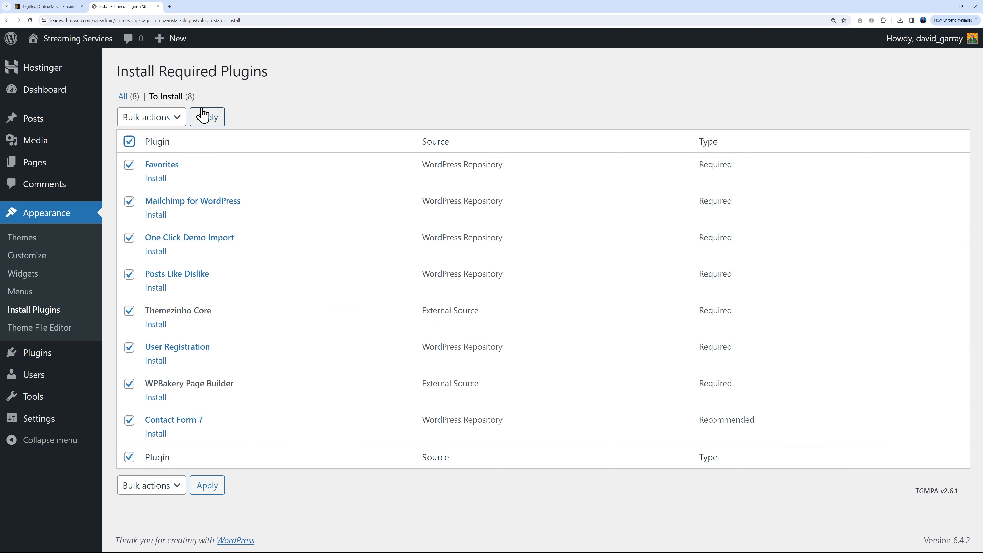
left_click(175, 121)
left_click(158, 145)
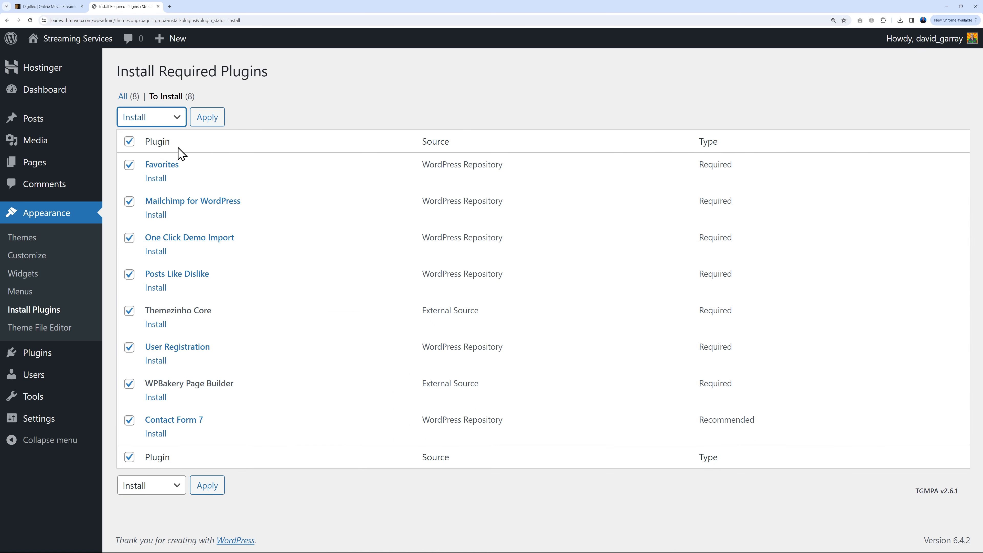
left_click(208, 118)
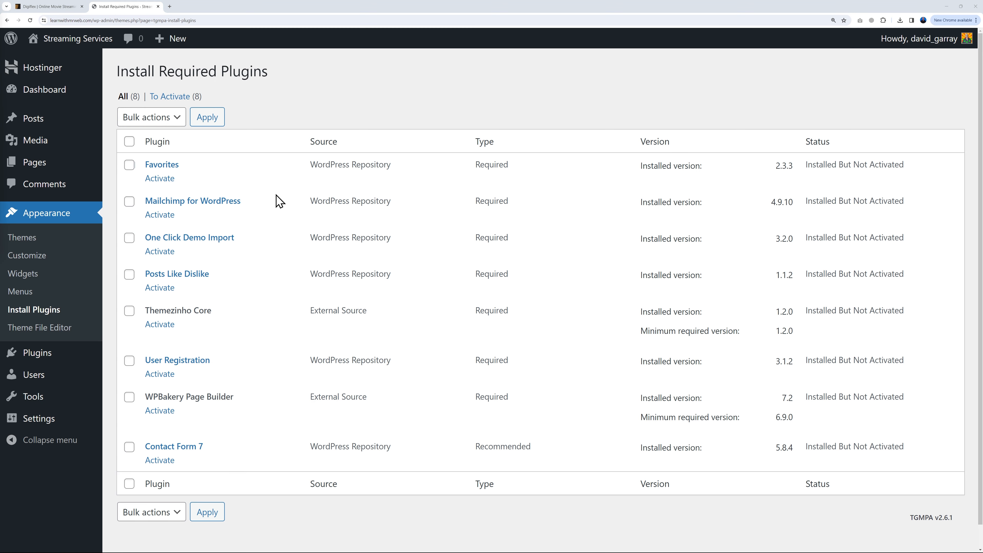
Activate all the newly installed theme plugins in one bulk operation.
left_click(128, 142)
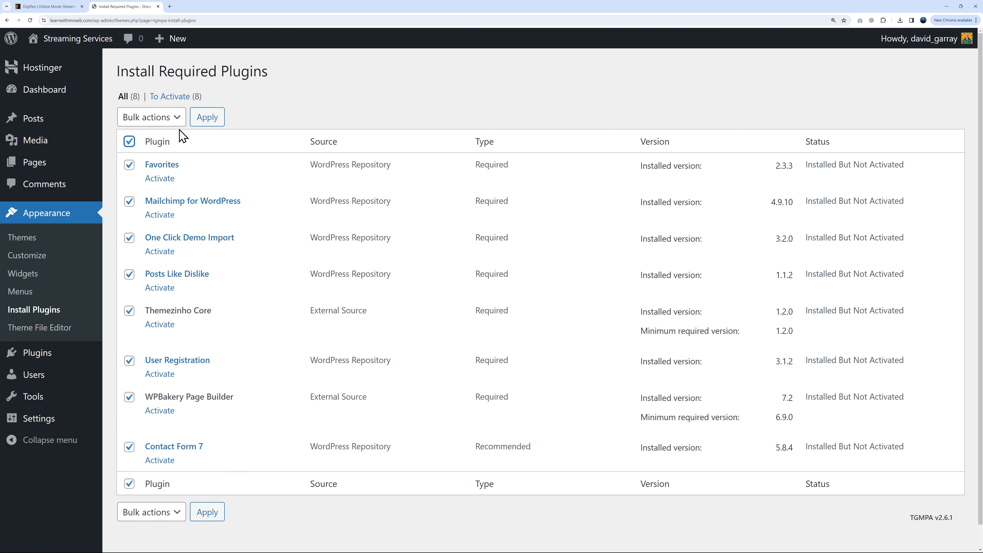
left_click(176, 117)
left_click(165, 172)
left_click(197, 123)
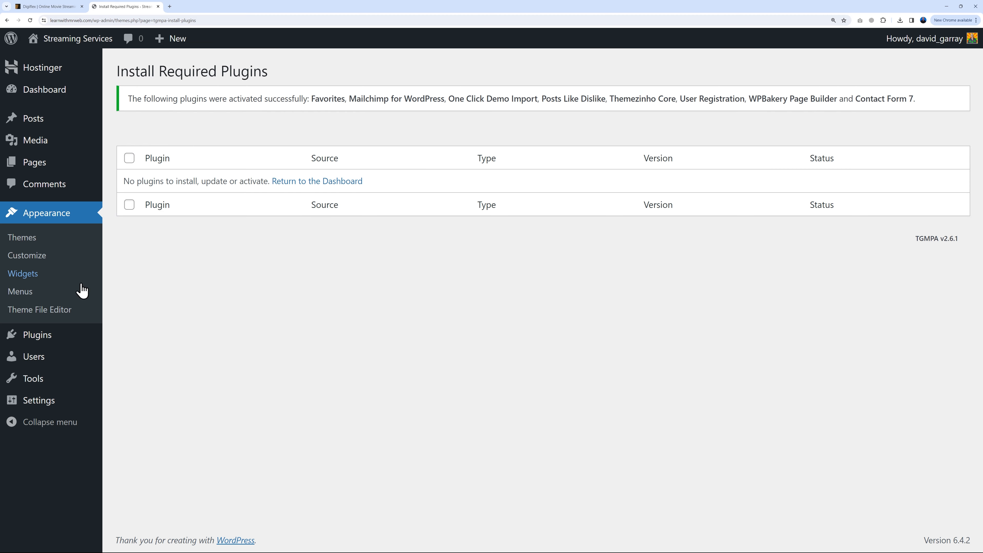
Review the installed plugins, dismiss the WPBakery Page Builder activation notice and skip the User Registration setup.
left_click(39, 340)
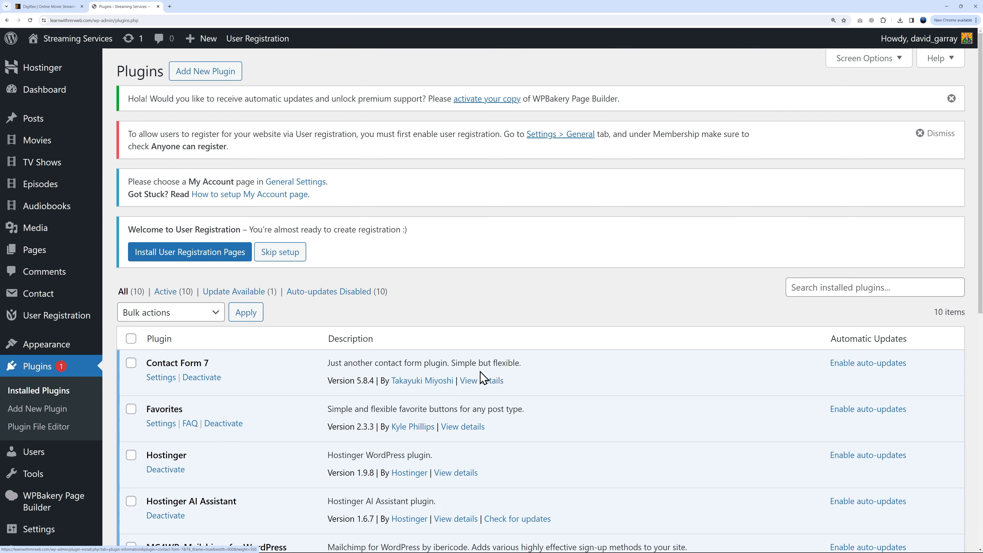
scroll(483, 378, "down", 10)
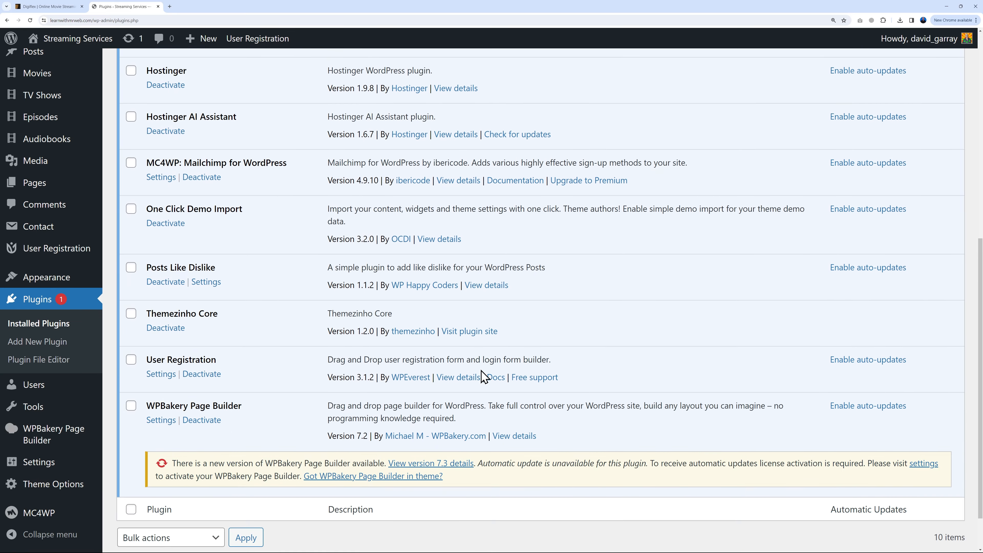
scroll(480, 372, "up", 10)
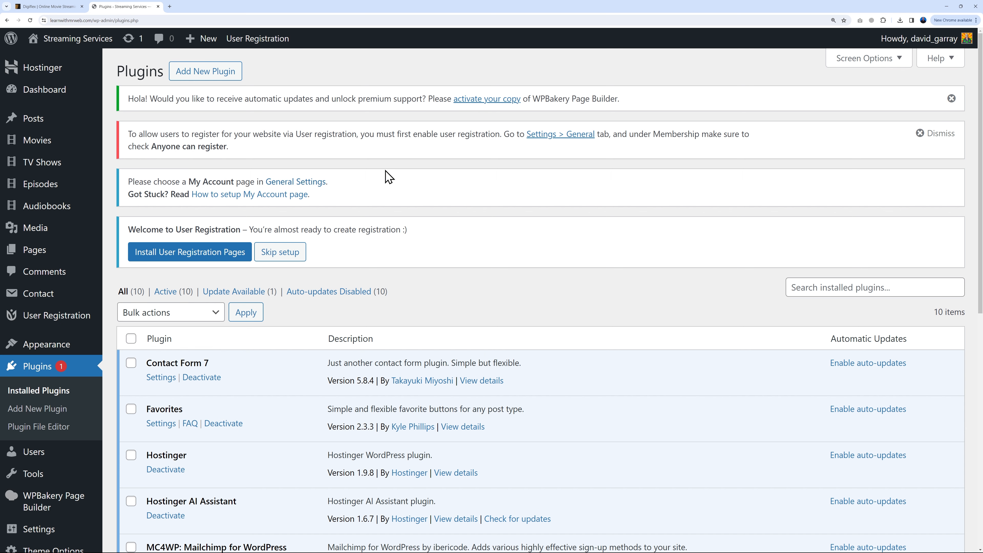
left_click(951, 99)
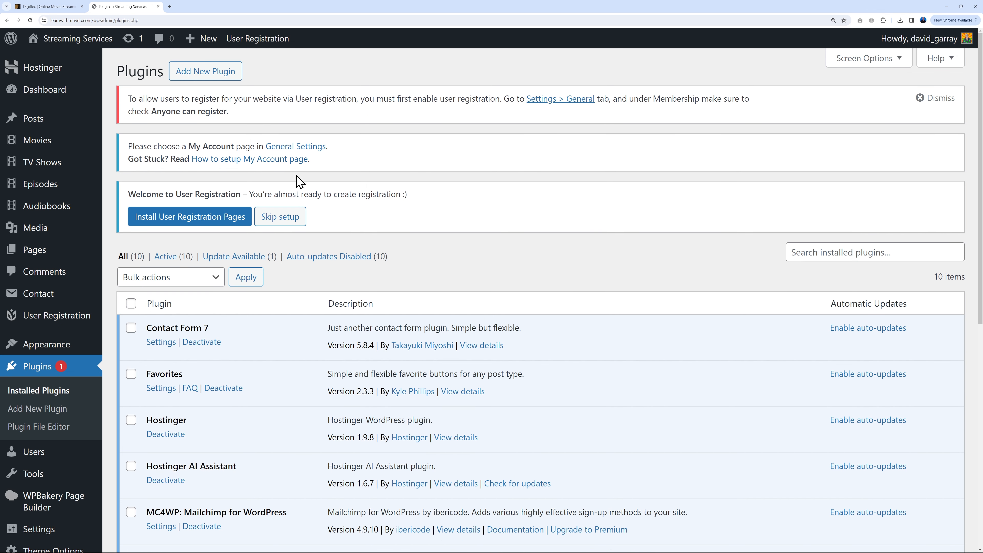
left_click(282, 217)
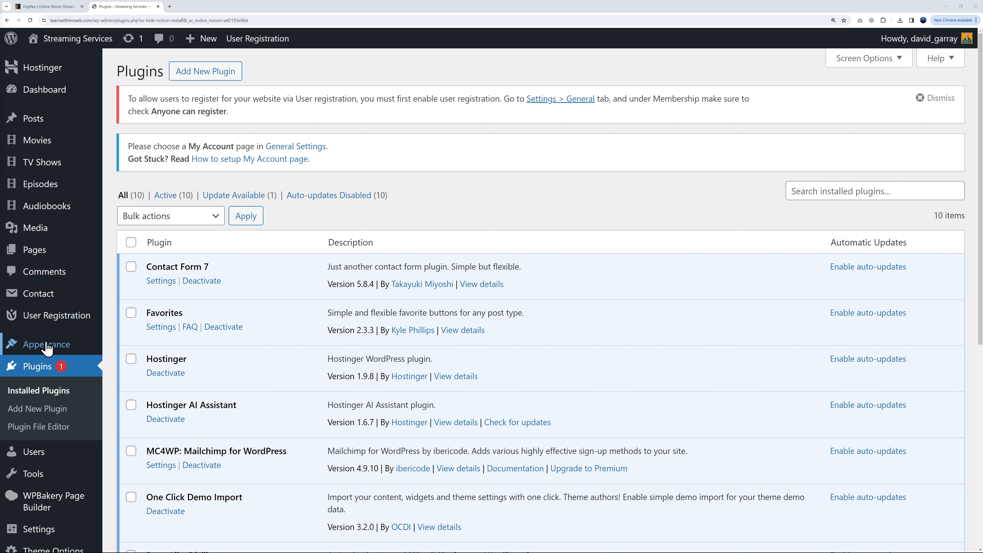
Import the Digiflex demo data with one click, leaving out WPForms, All in One SEO and MonsterInsights.
mouse_move(45, 346)
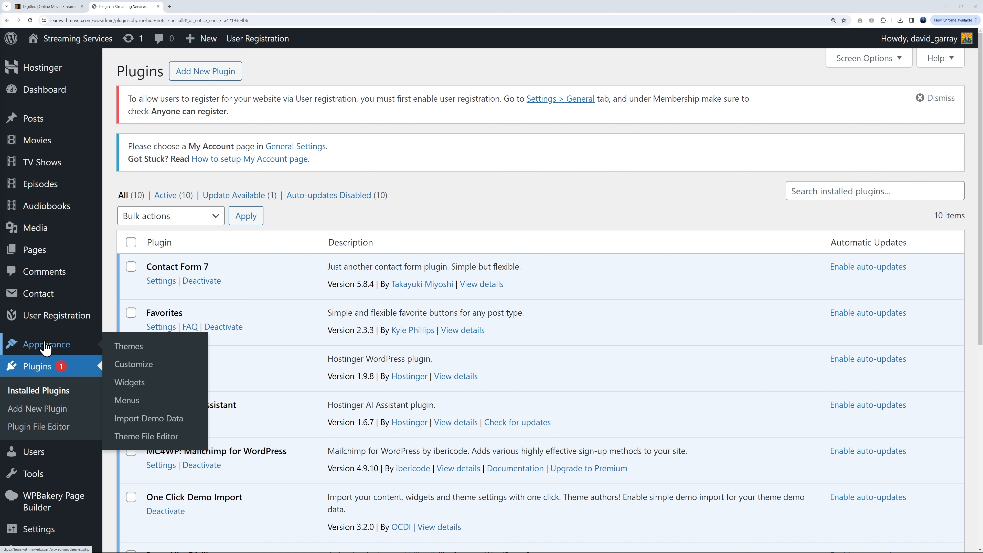
left_click(157, 419)
scroll(671, 325, "down", 5)
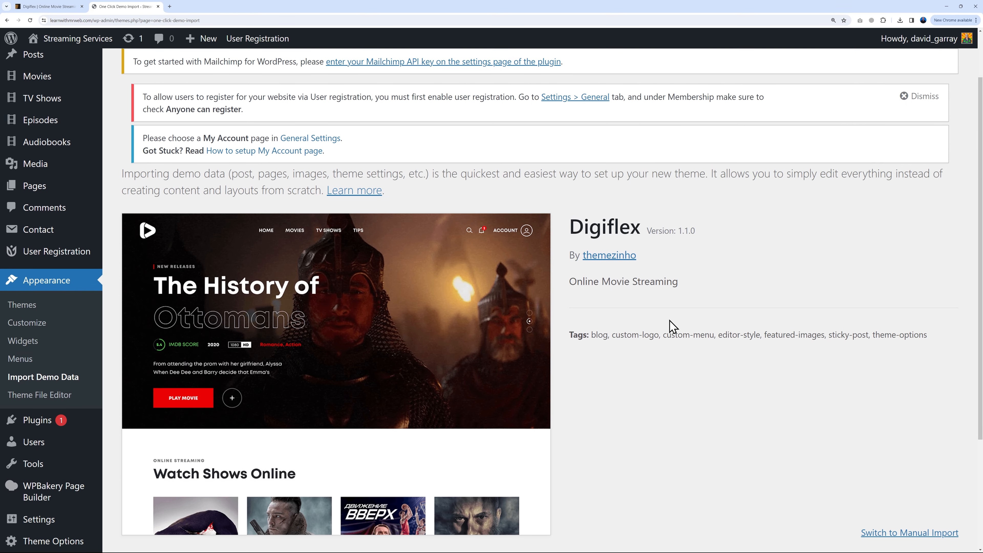
scroll(673, 326, "down", 1)
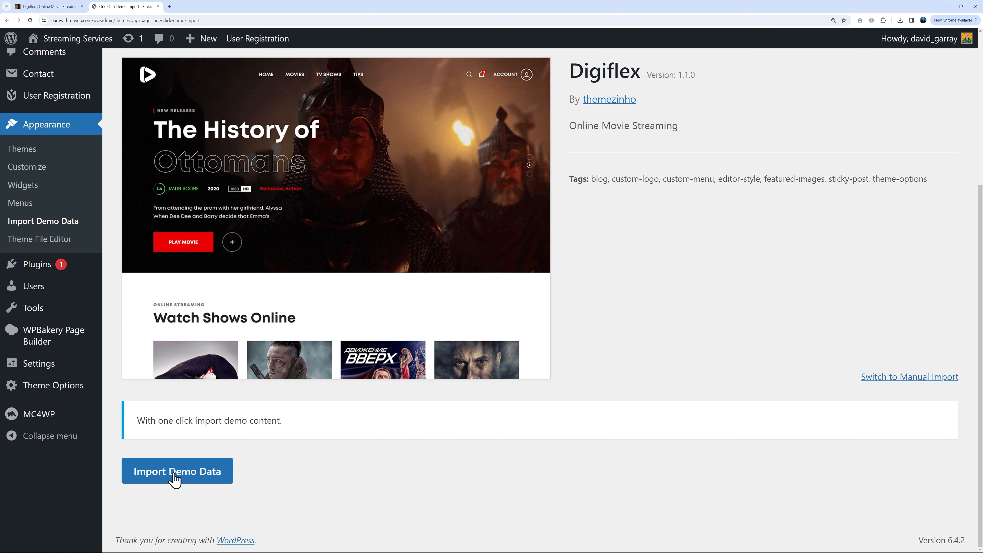
left_click(186, 481)
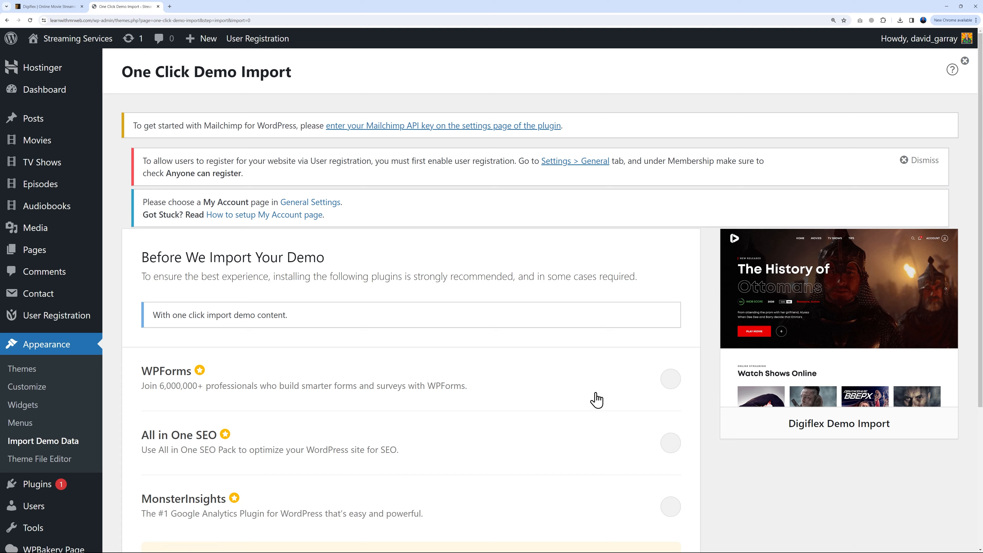
scroll(593, 399, "down", 4)
scroll(597, 399, "down", 1)
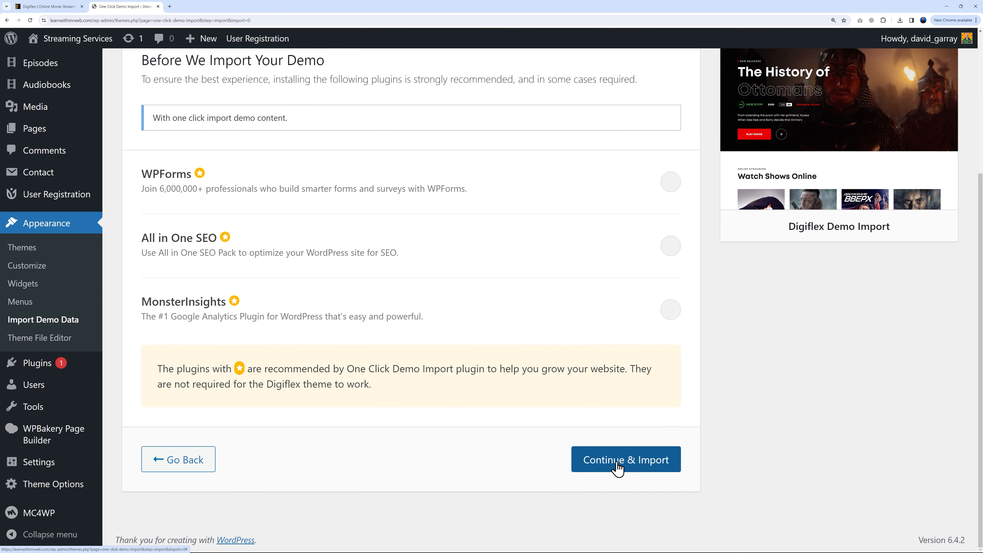
left_click(617, 465)
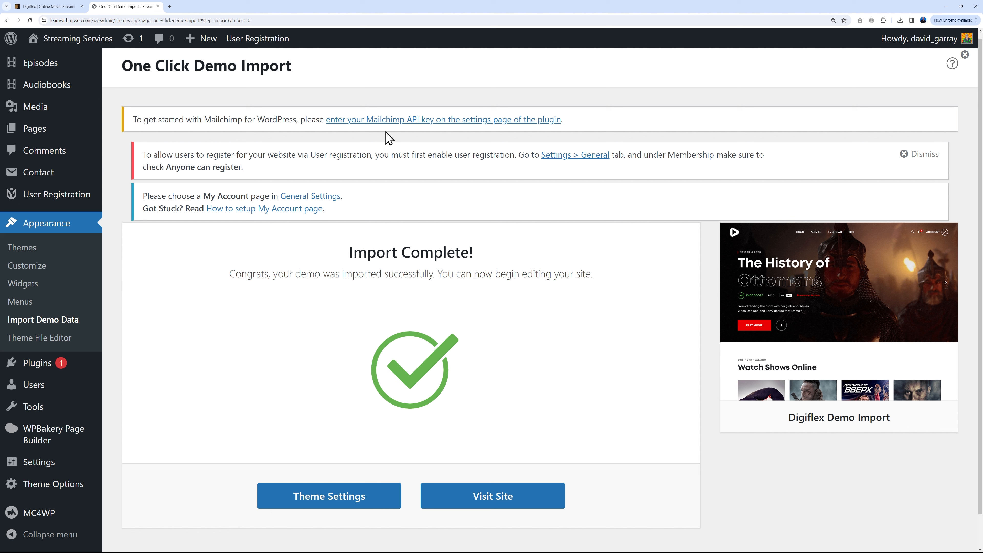
Open the live site in a new browser tab and examine the imported homepage from header to sign-up section.
mouse_move(79, 39)
right_click(53, 62)
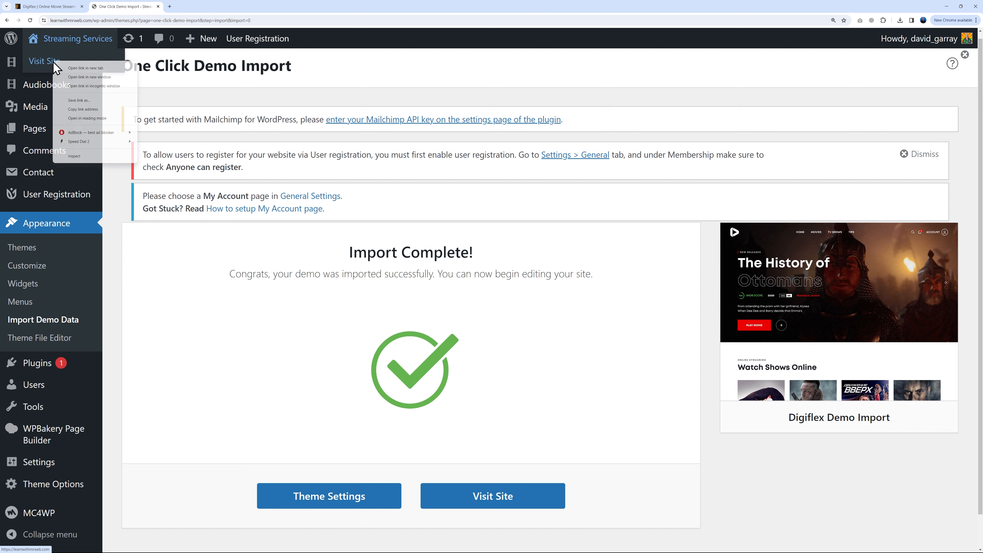
left_click(83, 68)
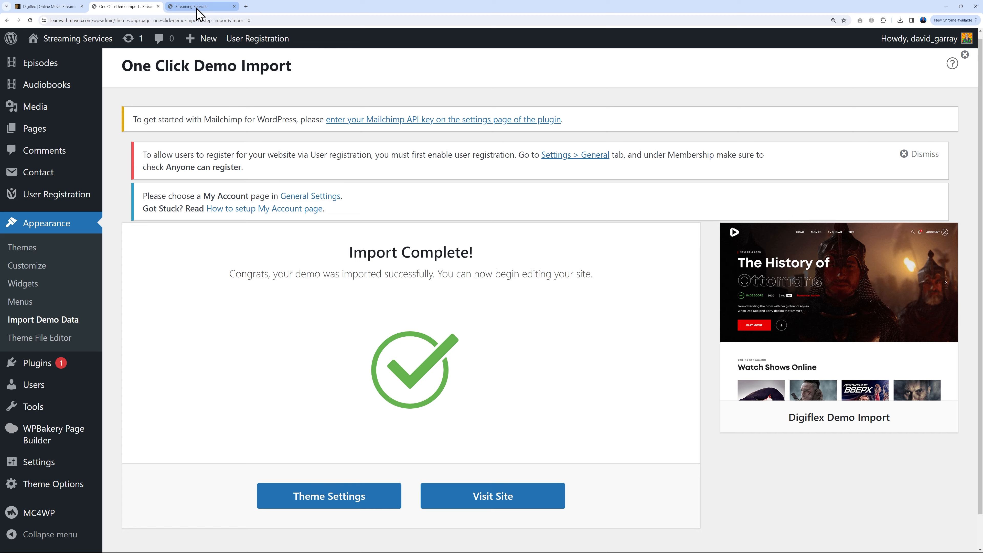
left_click(196, 7)
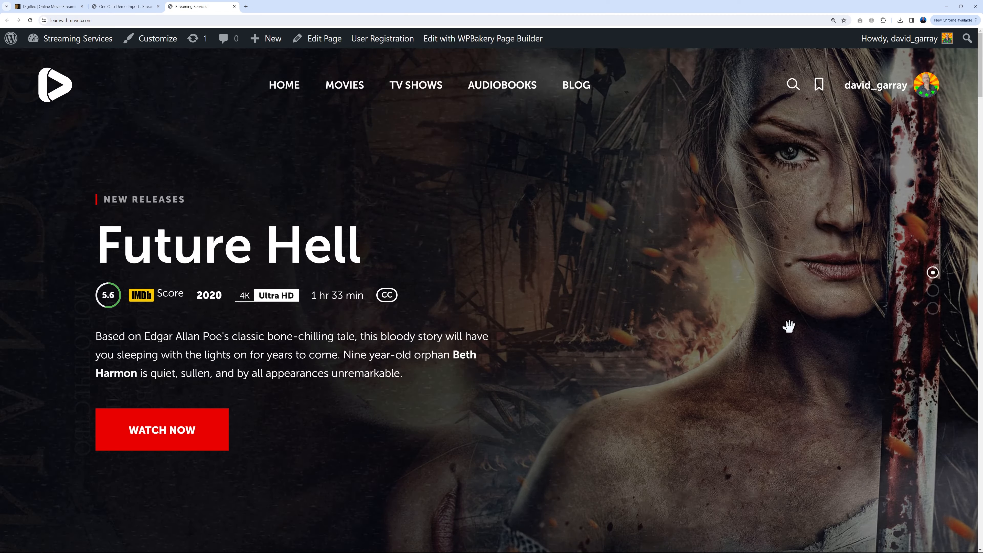
scroll(847, 329, "down", 8)
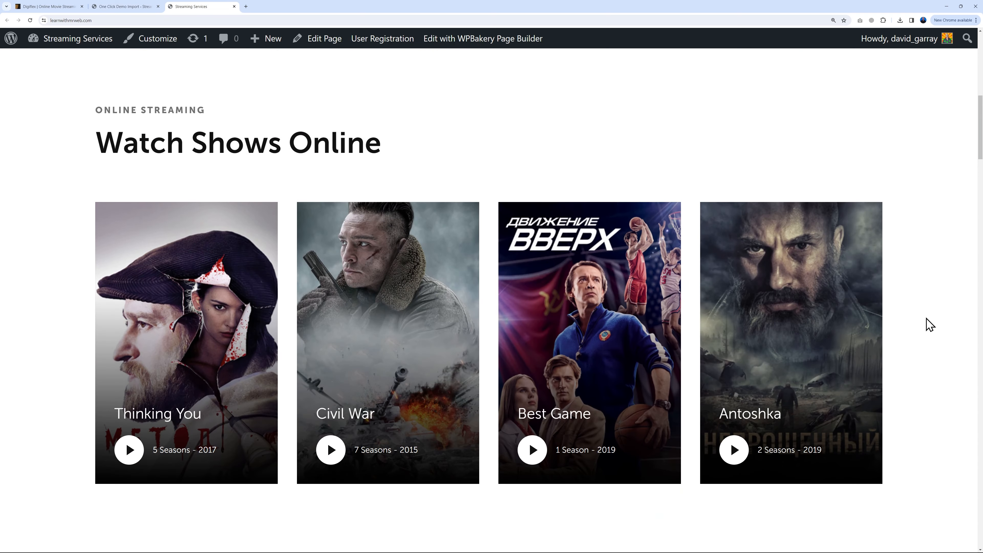
scroll(930, 325, "down", 15)
scroll(930, 325, "down", 18)
scroll(930, 325, "down", 18)
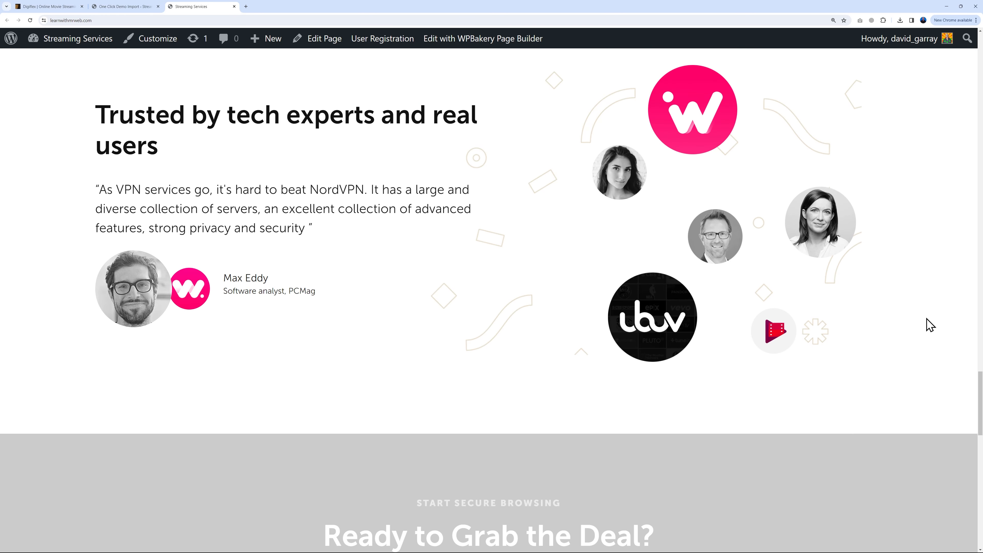
scroll(930, 324, "down", 15)
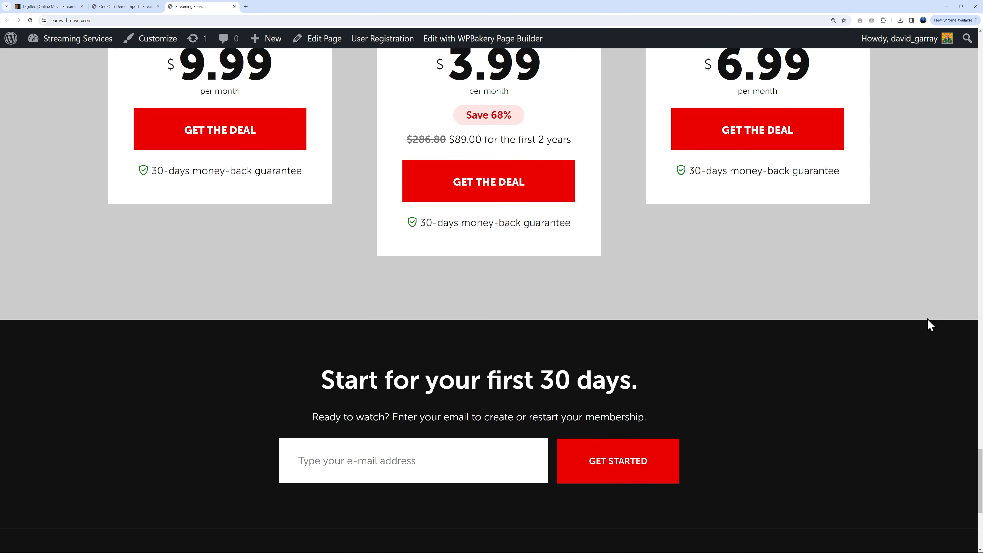
scroll(930, 324, "up", 7)
scroll(927, 319, "up", 20)
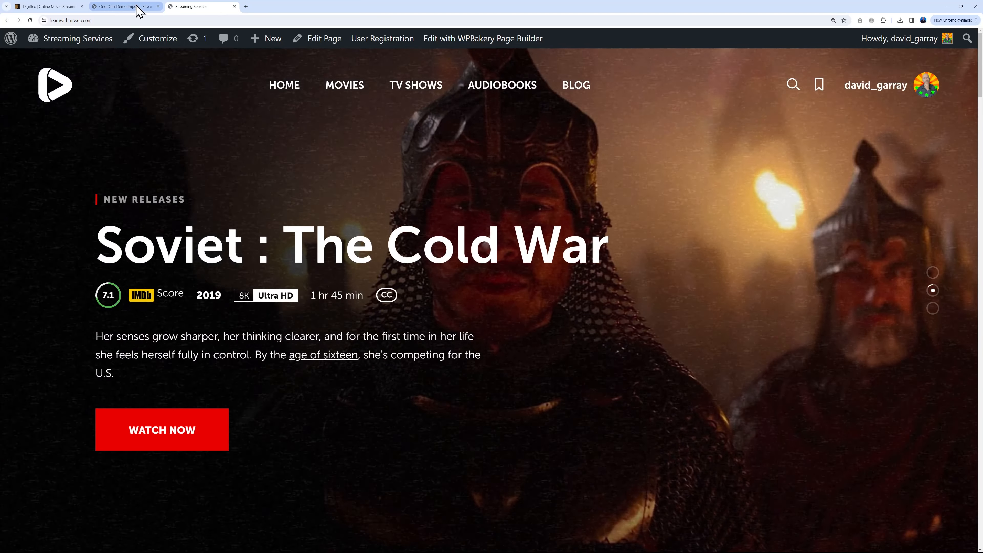
Back in the site admin, set the User Registration account page to My Account and save the settings.
left_click(135, 6)
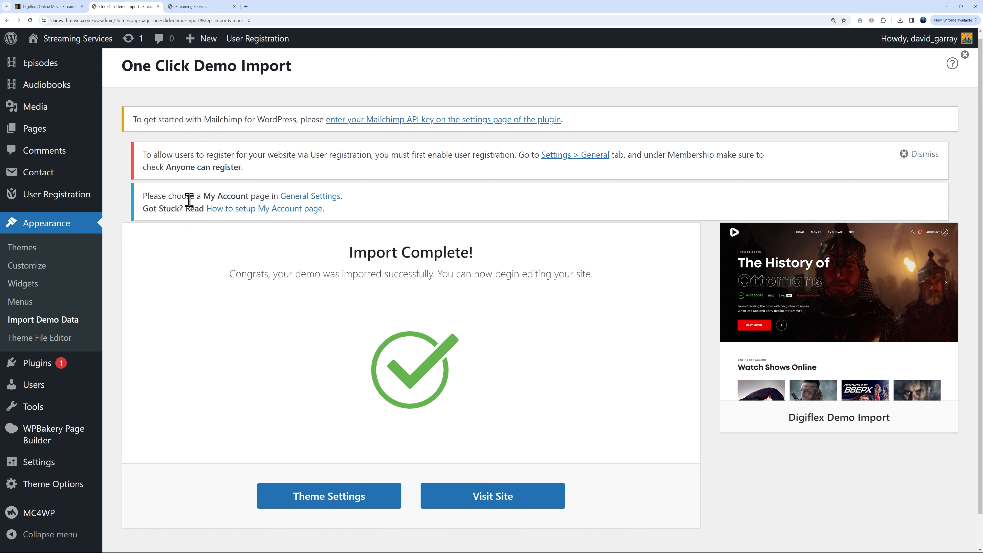
left_click(318, 203)
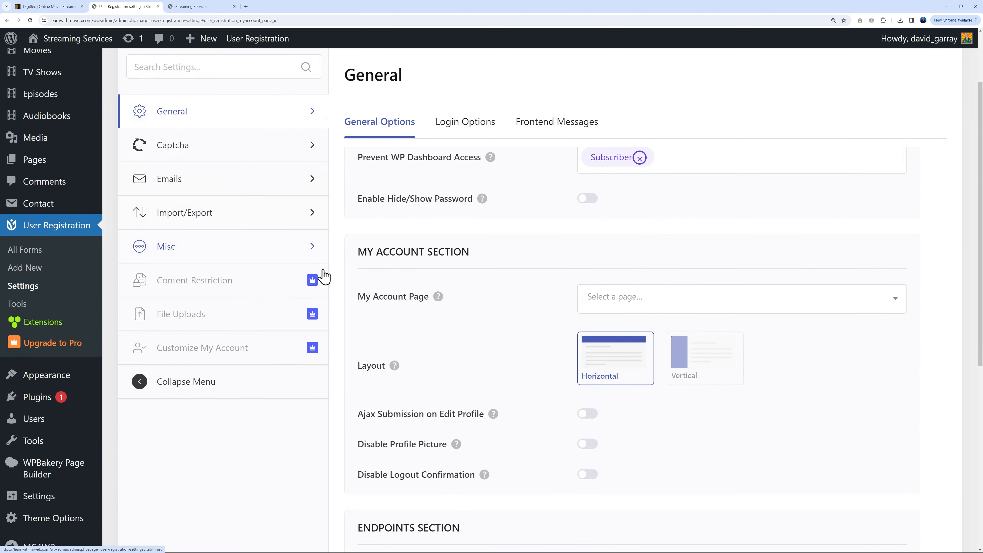
left_click(680, 351)
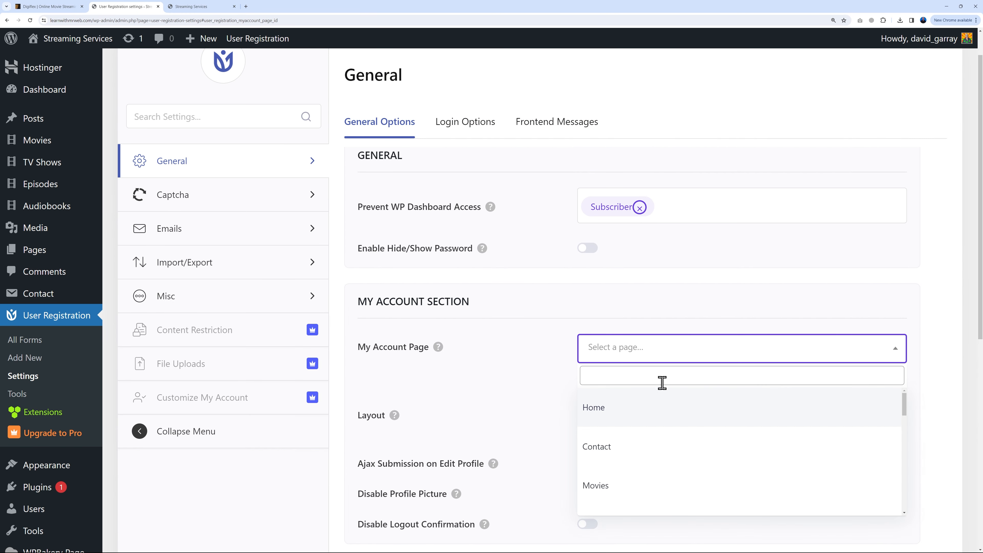
scroll(700, 447, "down", 5)
scroll(683, 460, "down", 6)
scroll(674, 463, "down", 3)
left_click(658, 444)
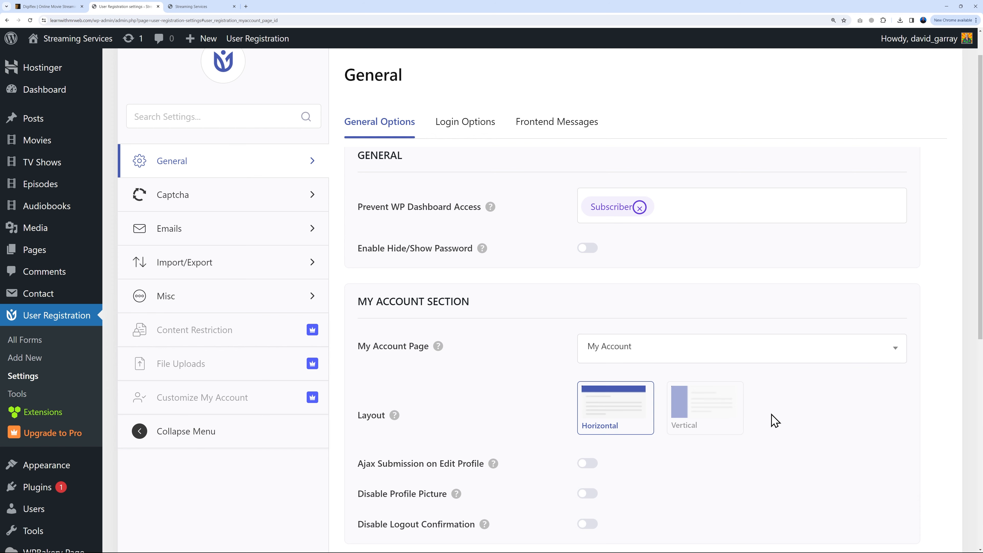
scroll(910, 404, "down", 8)
left_click(404, 471)
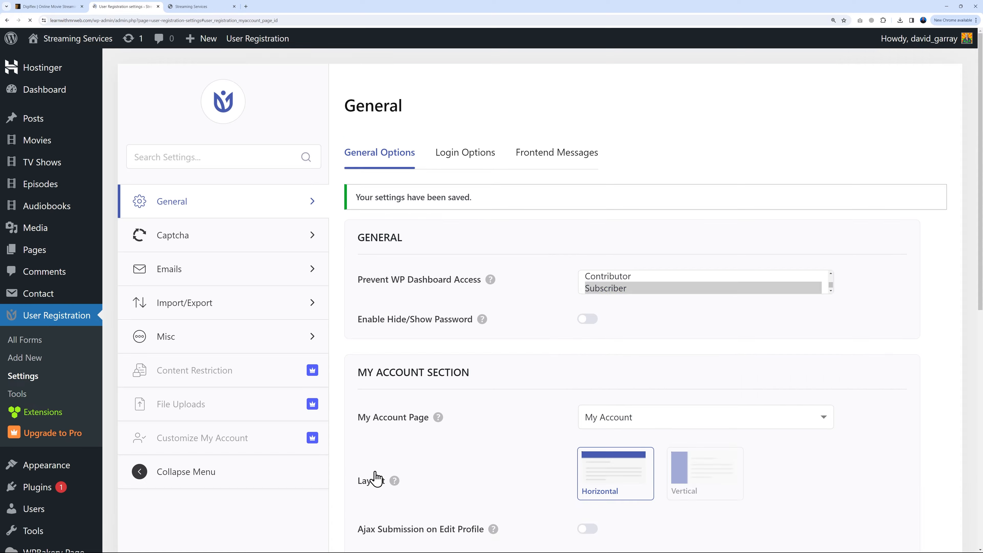
From the registration notice on the plugins page, open the general settings, allow anyone to register under Membership, and save the changes.
scroll(518, 433, "down", 10)
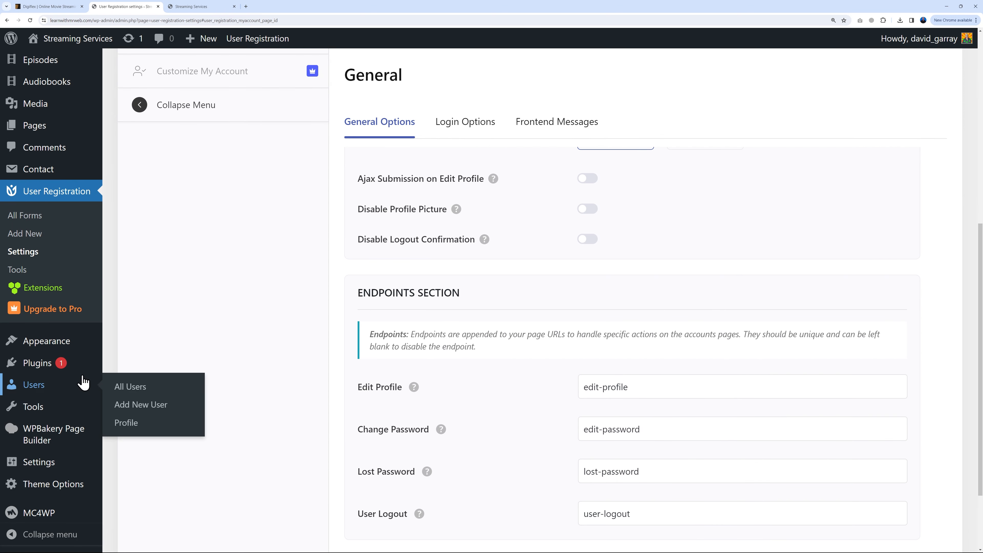
left_click(39, 364)
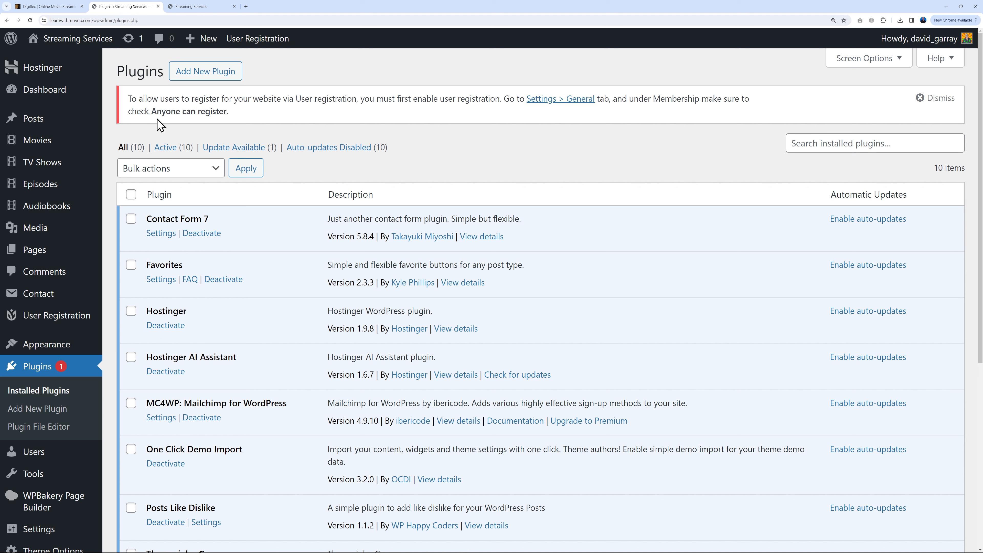
left_click(558, 101)
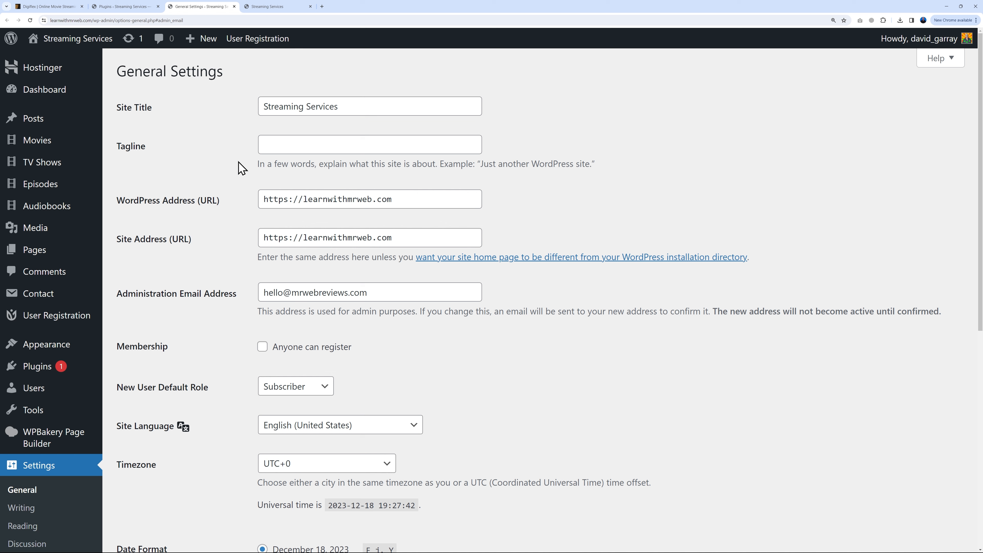
left_click_drag(262, 103, 406, 110)
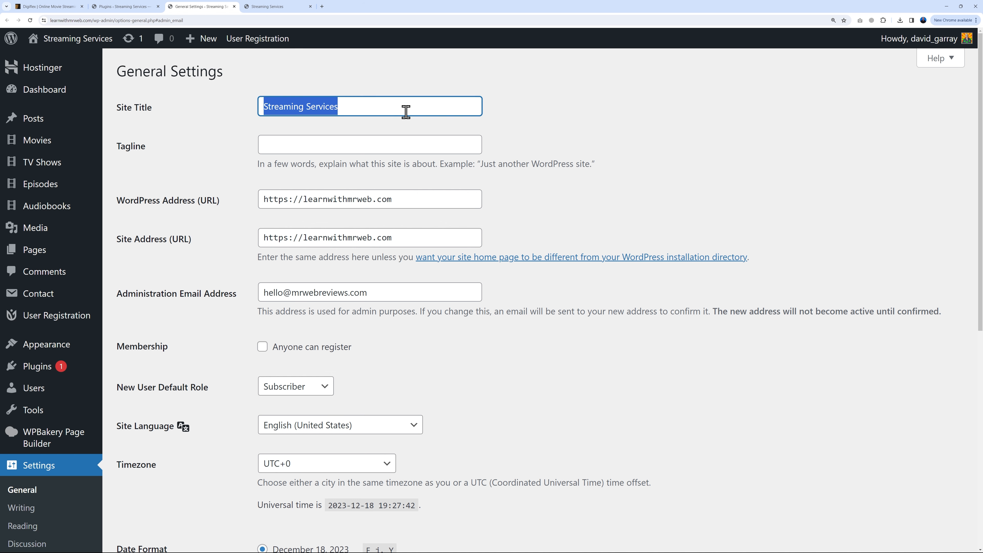
left_click(360, 110)
left_click(305, 149)
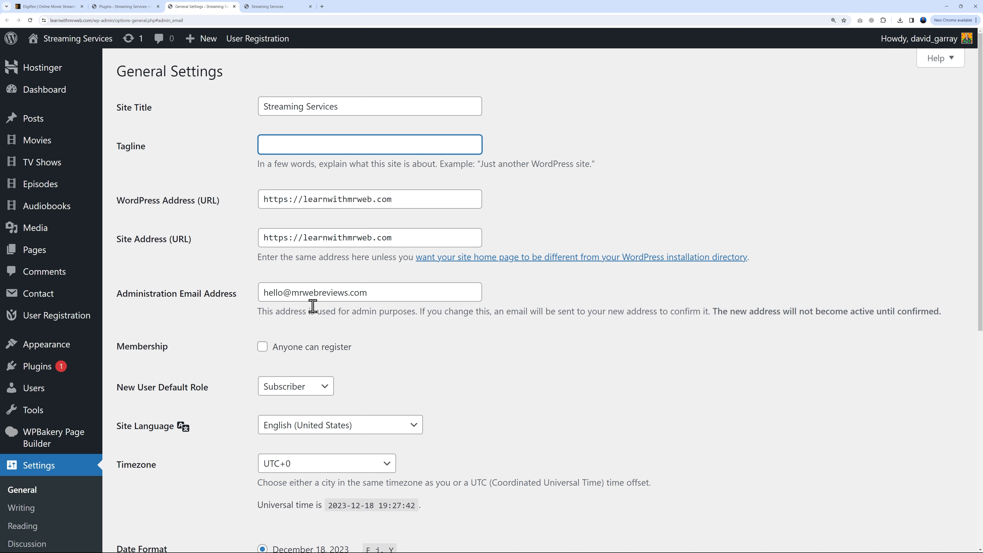
left_click_drag(268, 293, 463, 358)
left_click(463, 358)
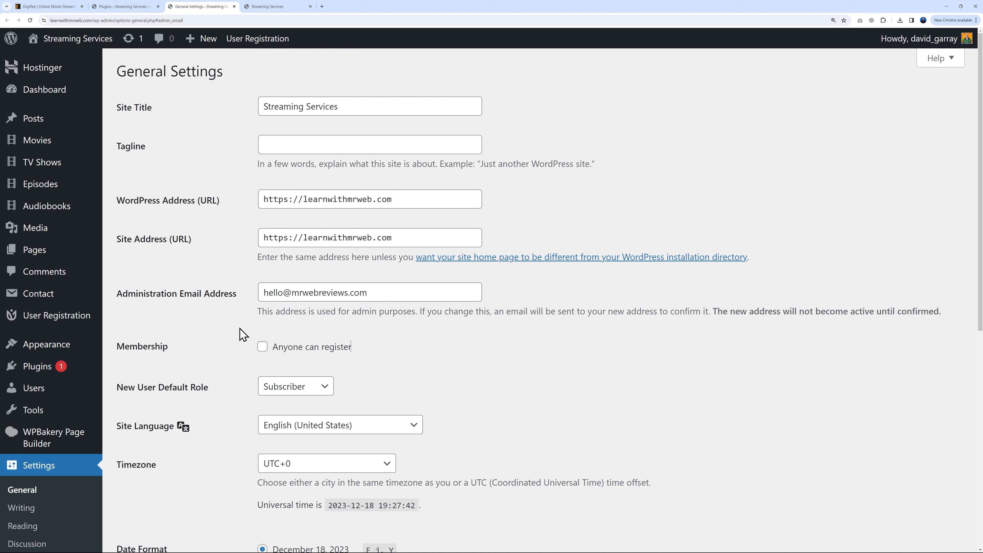
left_click(265, 349)
scroll(526, 406, "down", 8)
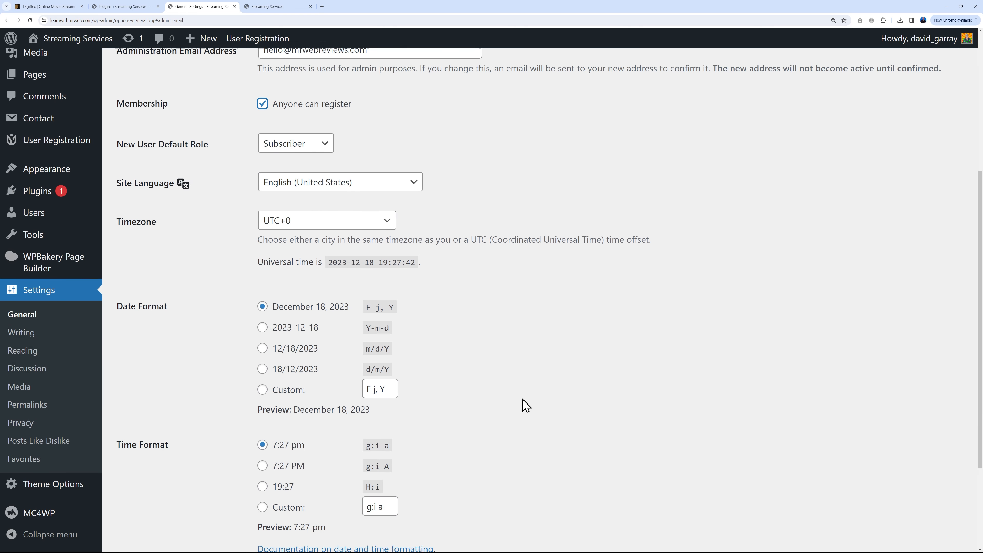
left_click(165, 498)
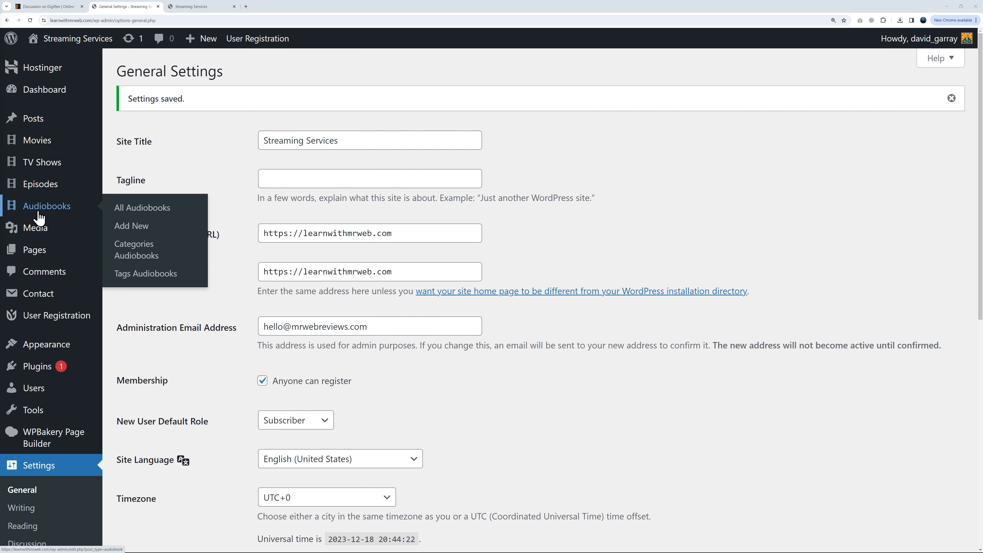
Add a new movie category named Biography and reload the movie category list.
mouse_move(35, 150)
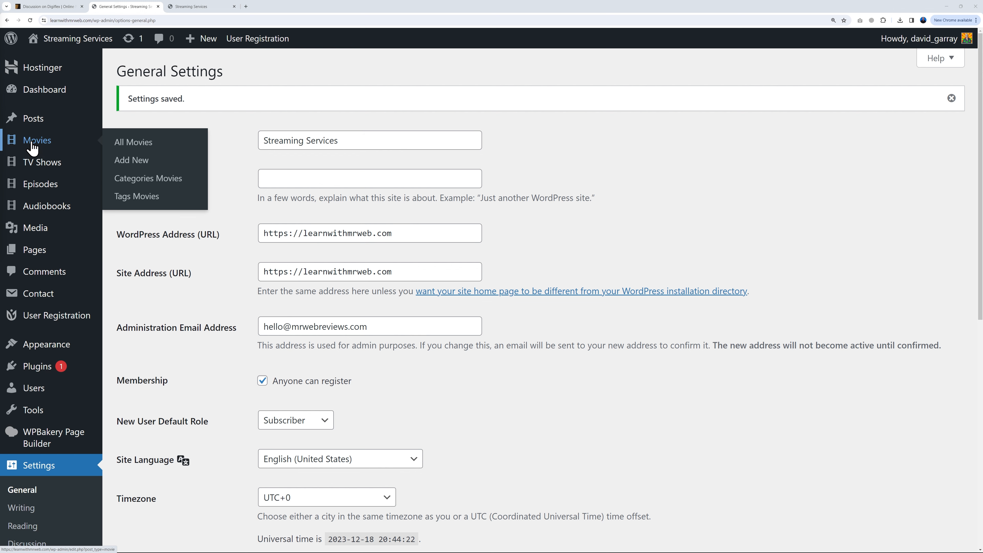
left_click(151, 182)
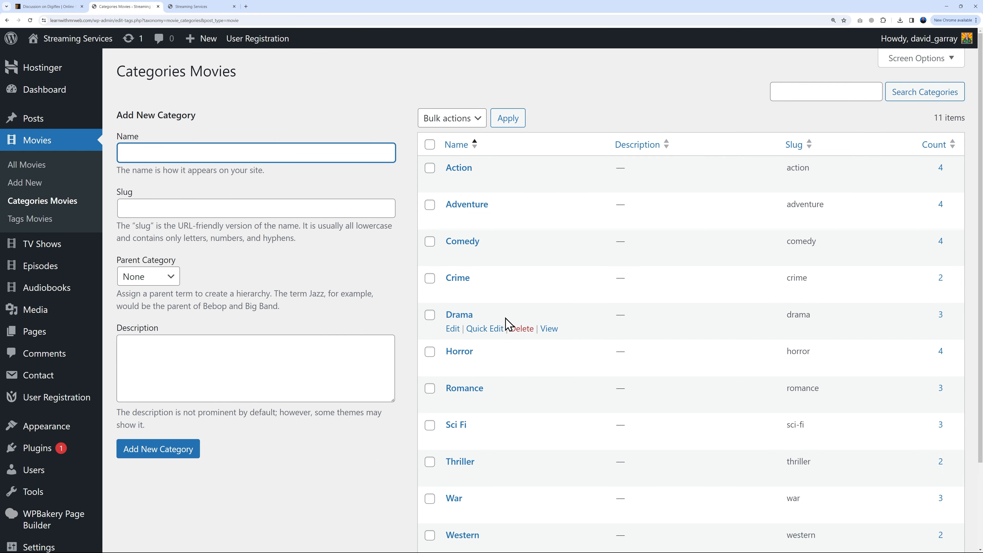
scroll(576, 350, "down", 3)
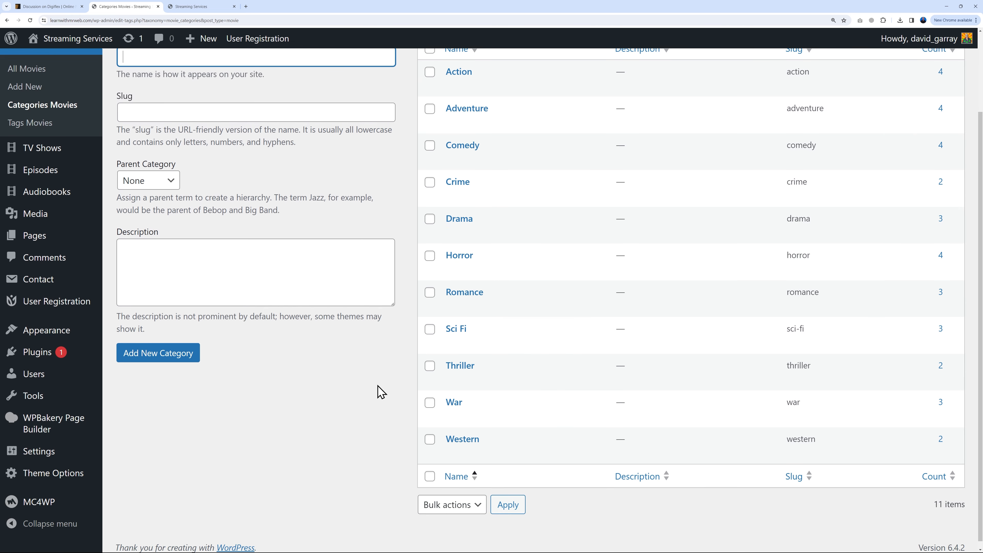
scroll(367, 352, "up", 3)
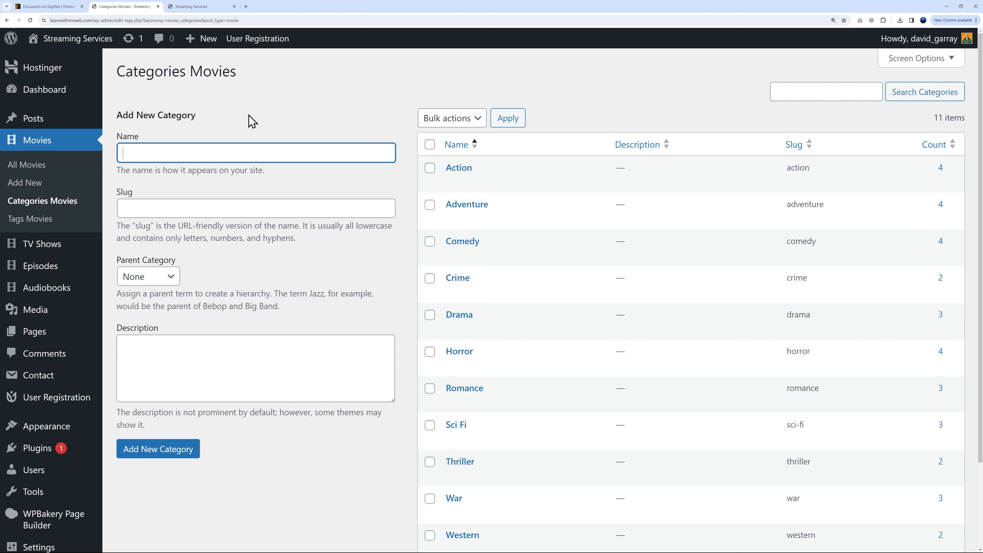
type("Biography")
left_click(160, 454)
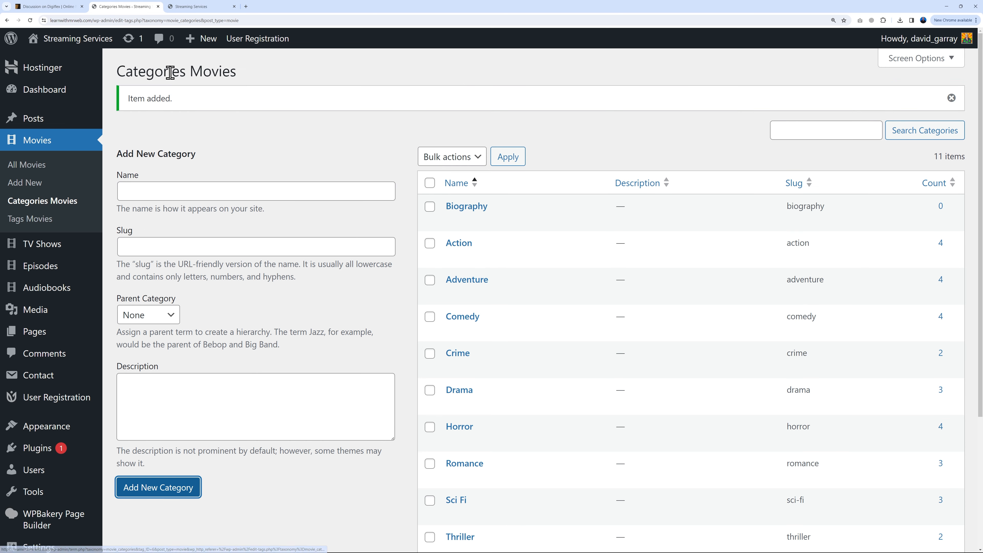
left_click(30, 20)
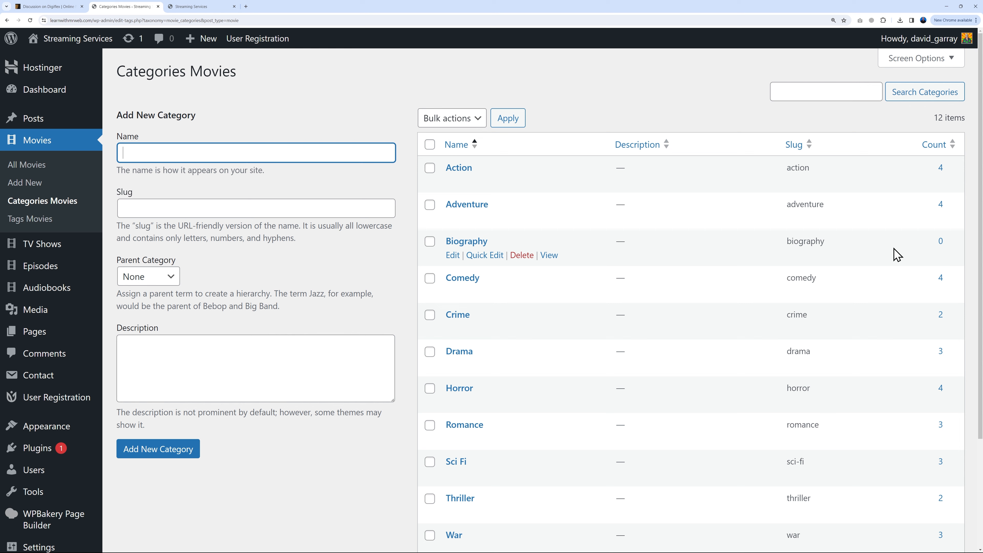
left_click(664, 85)
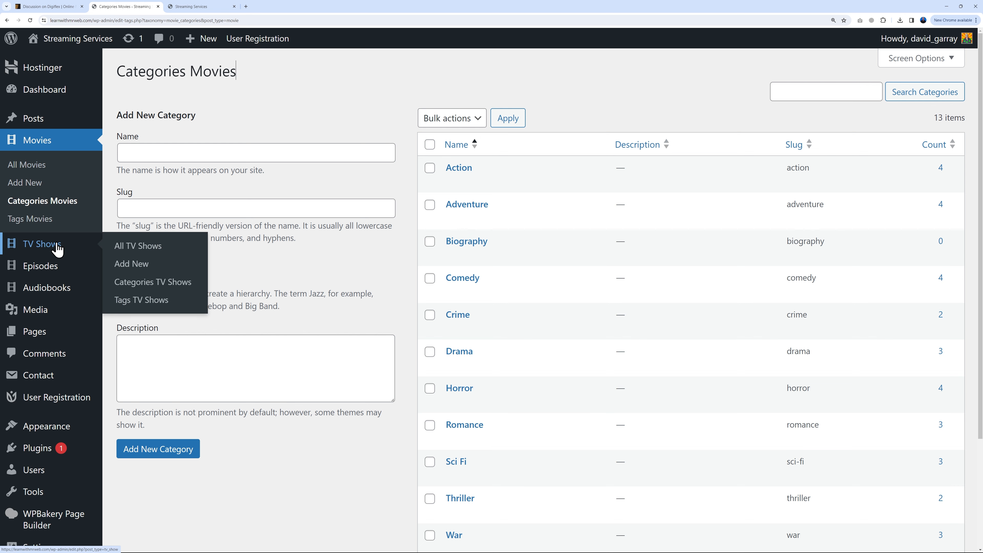
Start a new movie entry and title it Garfield III.
mouse_move(53, 296)
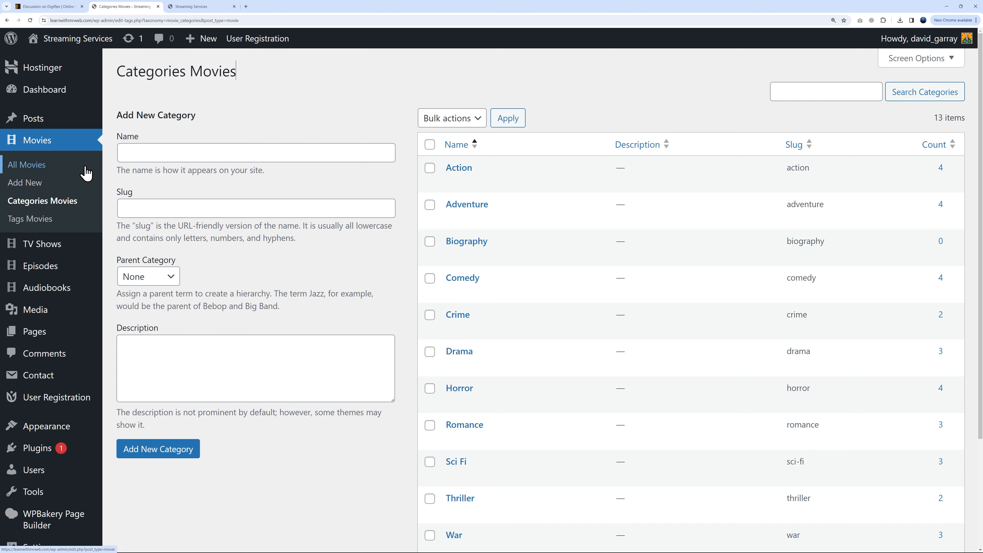
left_click(28, 183)
type("Garfield")
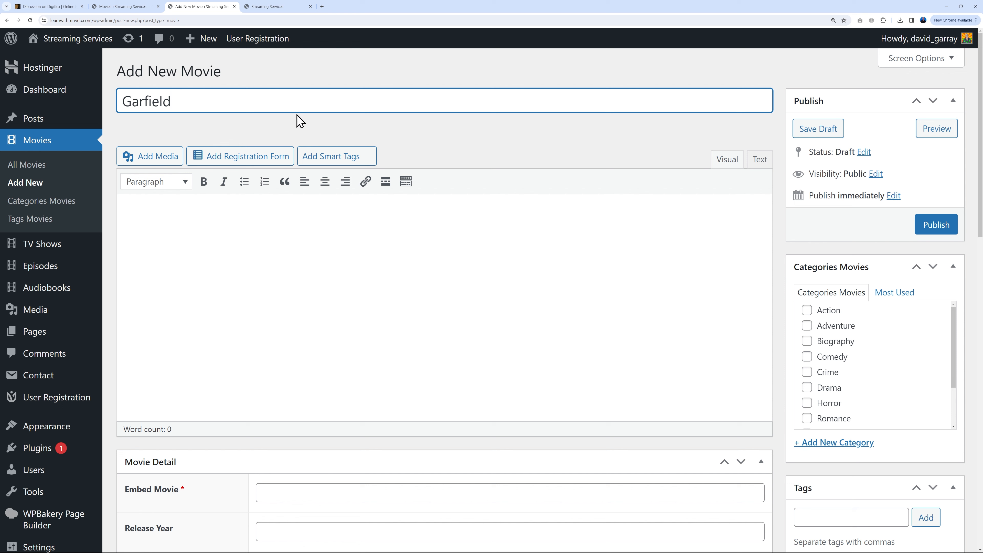
type(" III")
left_click(472, 147)
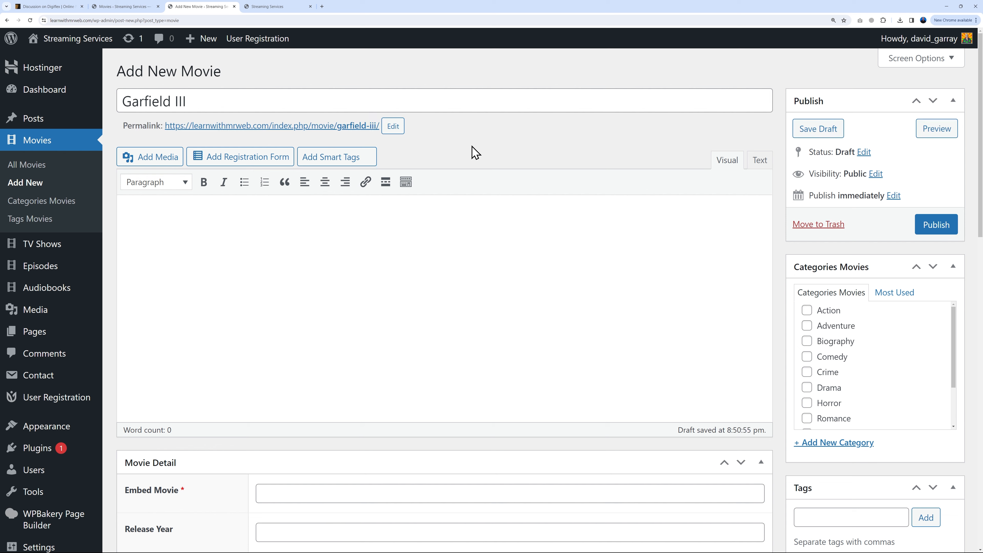
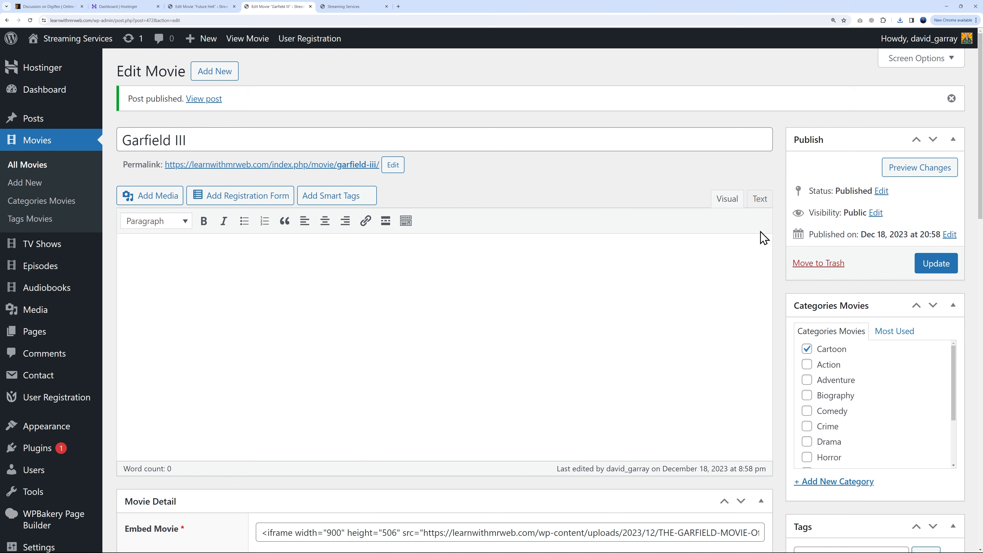
Preview the published Garfield III page, test its video playback, examine the movie details below, and close the preview.
left_click(919, 171)
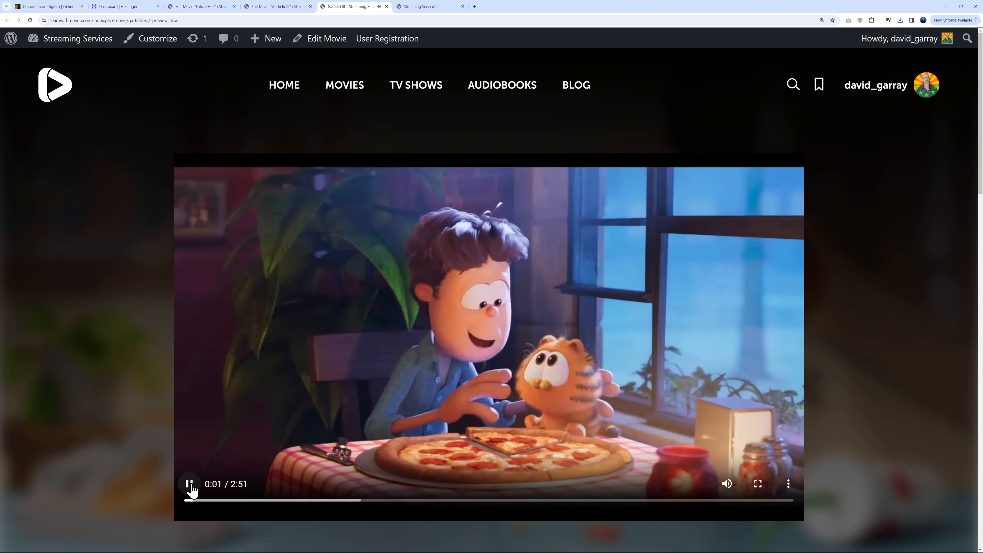
left_click(191, 485)
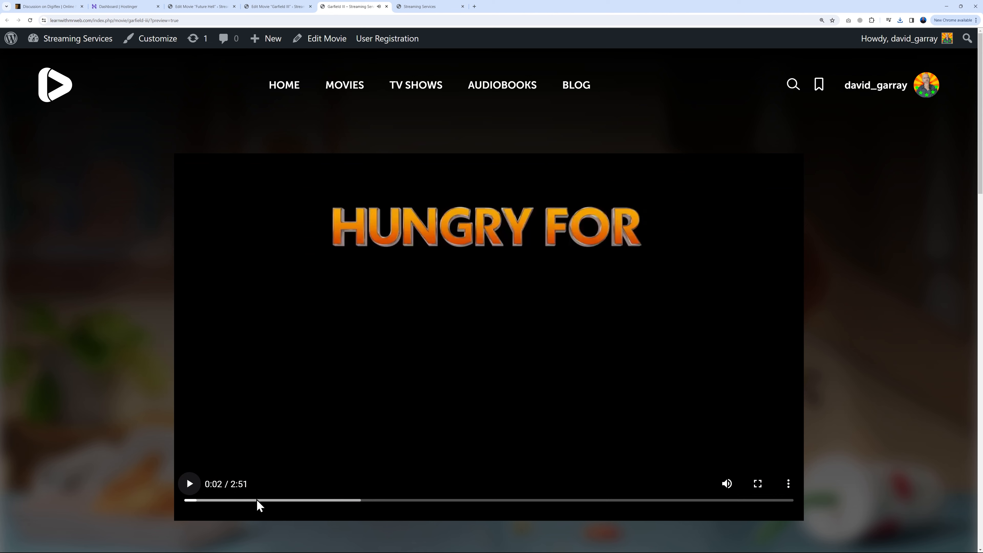
left_click(246, 500)
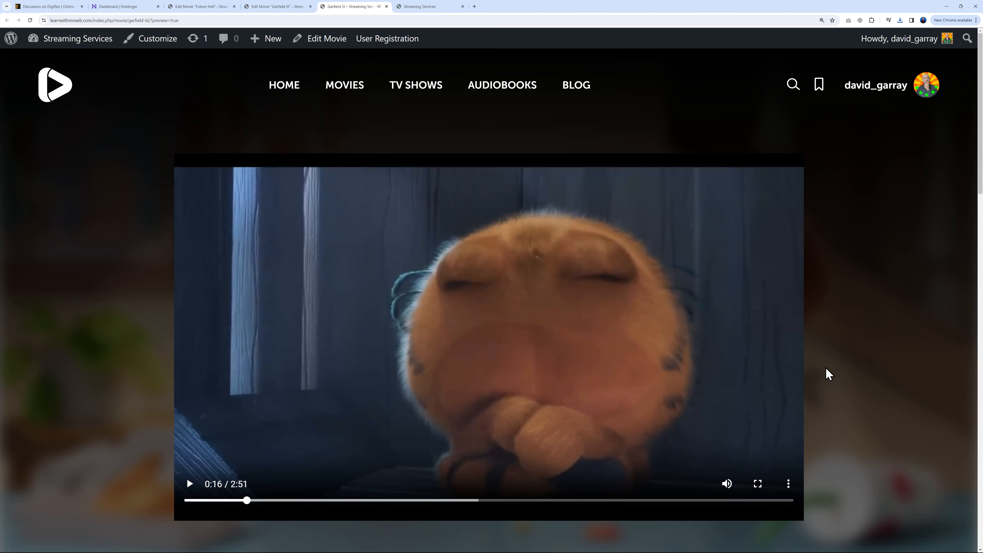
scroll(863, 343, "down", 10)
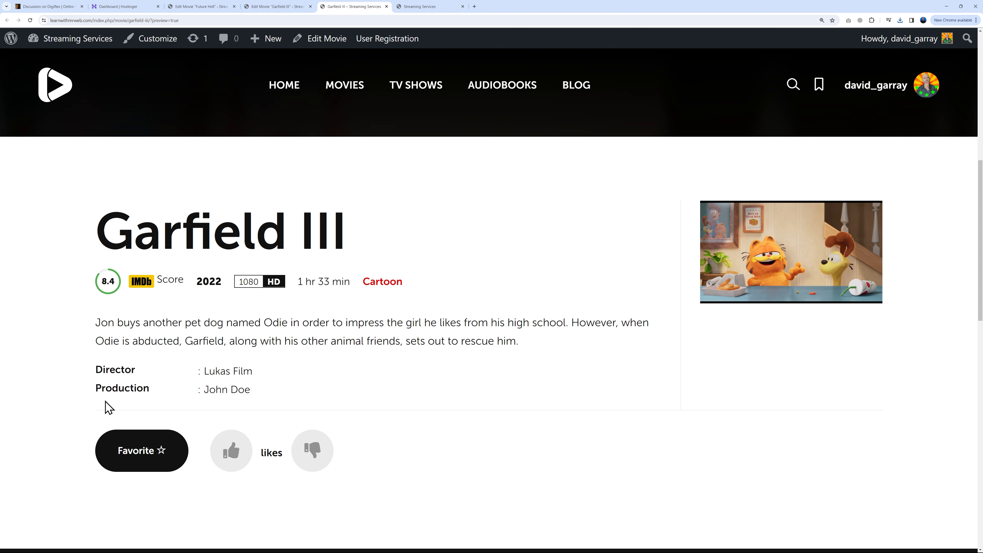
scroll(627, 443, "up", 8)
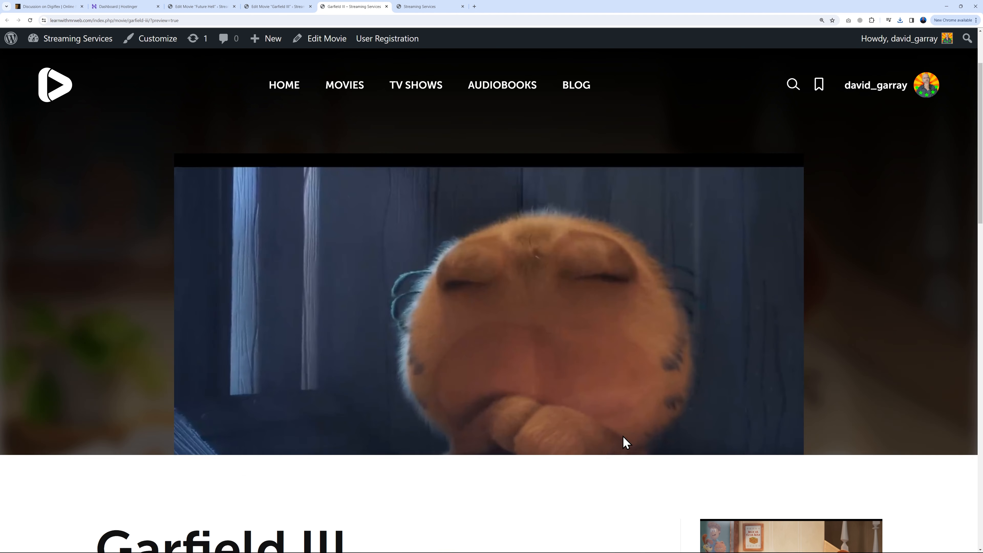
left_click(387, 6)
In the Garfield III movie details, set Display on Slider to Yes.
scroll(781, 397, "down", 15)
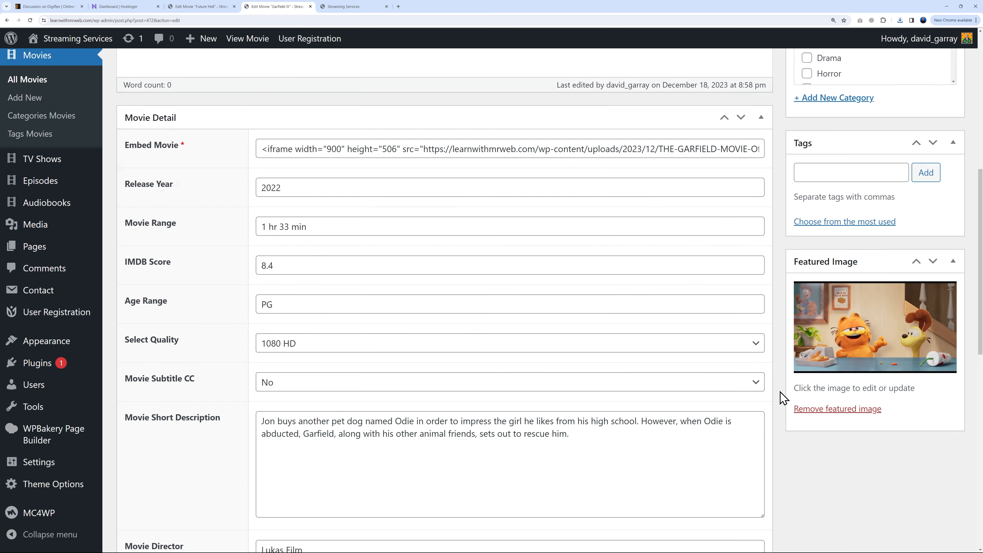
scroll(781, 399, "down", 1)
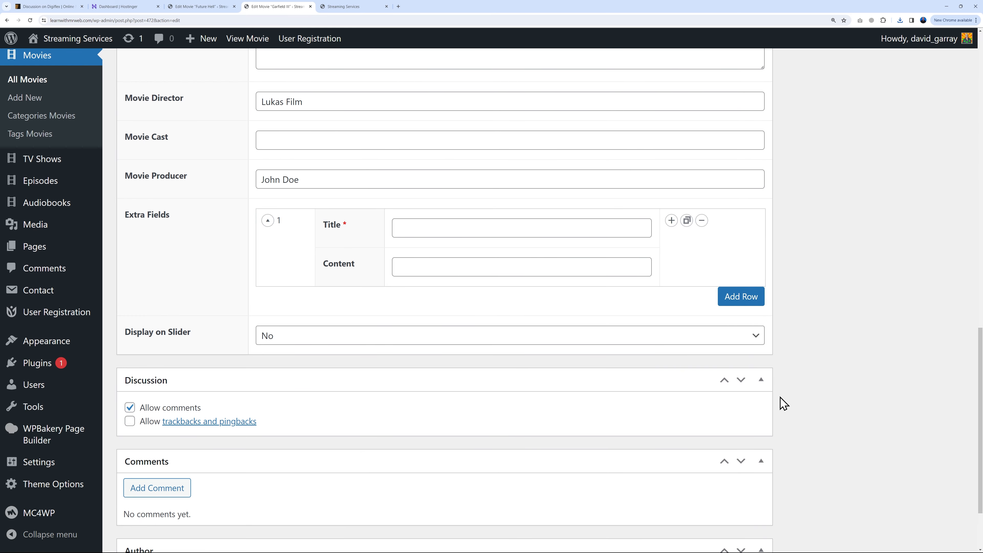
left_click(374, 337)
left_click(303, 361)
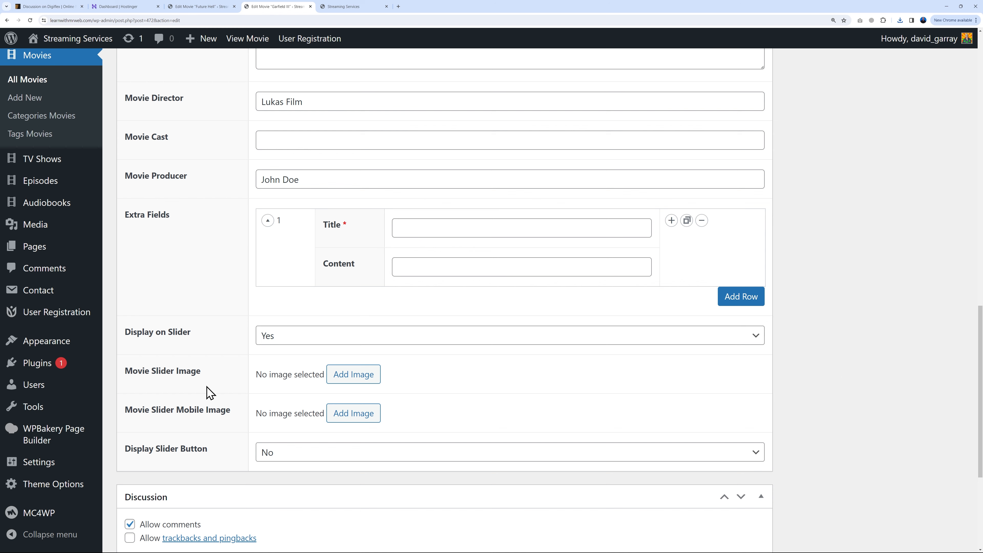
scroll(834, 296, "up", 9)
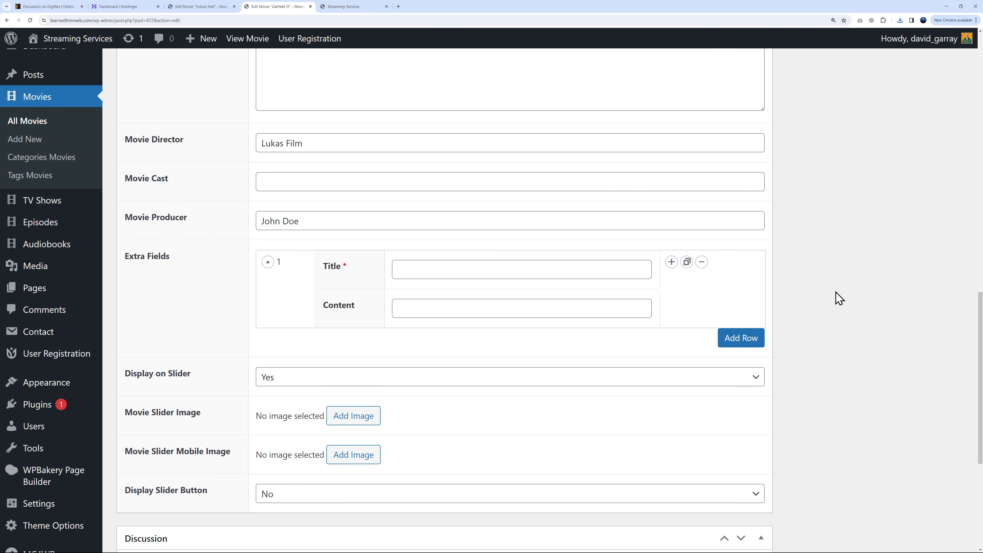
scroll(869, 349, "down", 10)
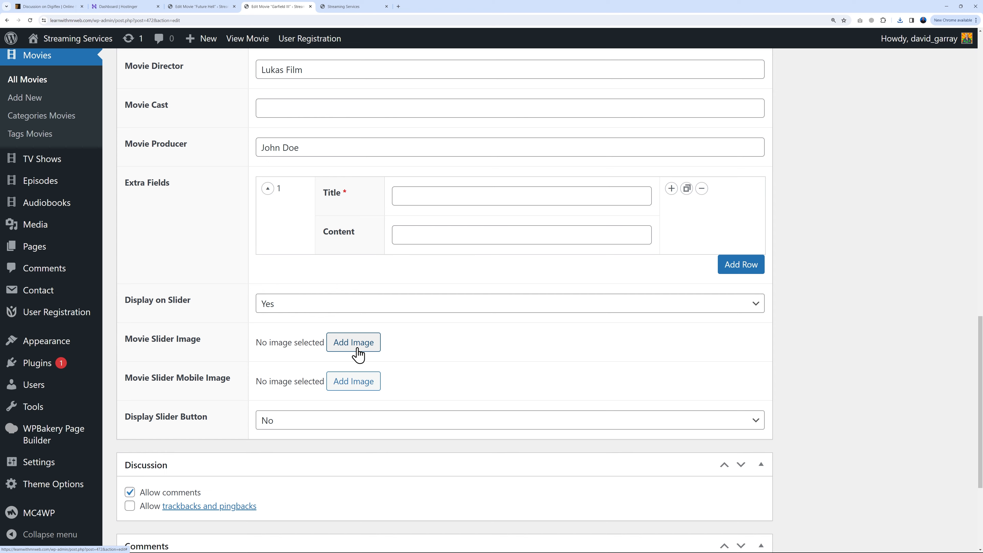
Upload p34575_i_h10_ab.jpg as the Movie Slider Image for Garfield III and update the movie.
left_click(357, 349)
left_click(66, 99)
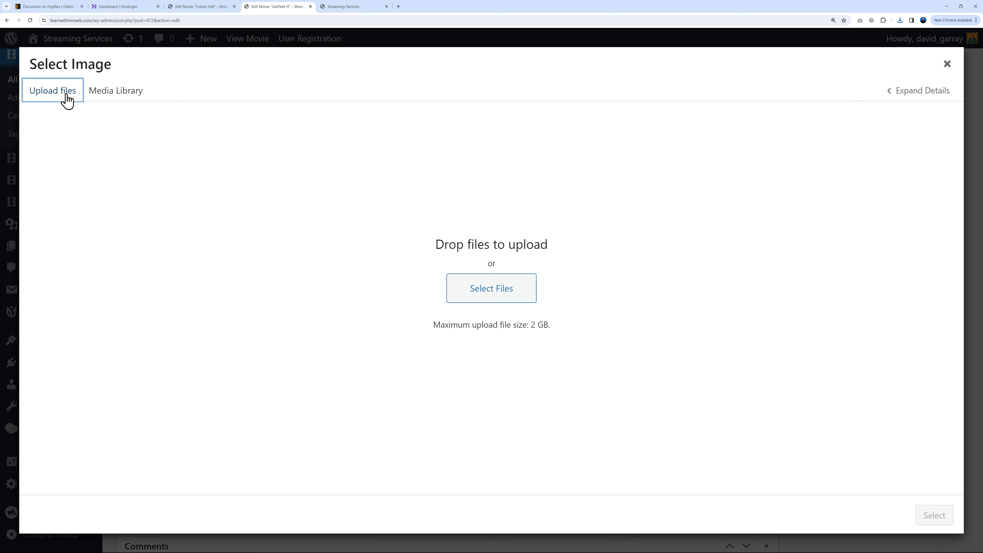
left_click(480, 288)
left_click(167, 84)
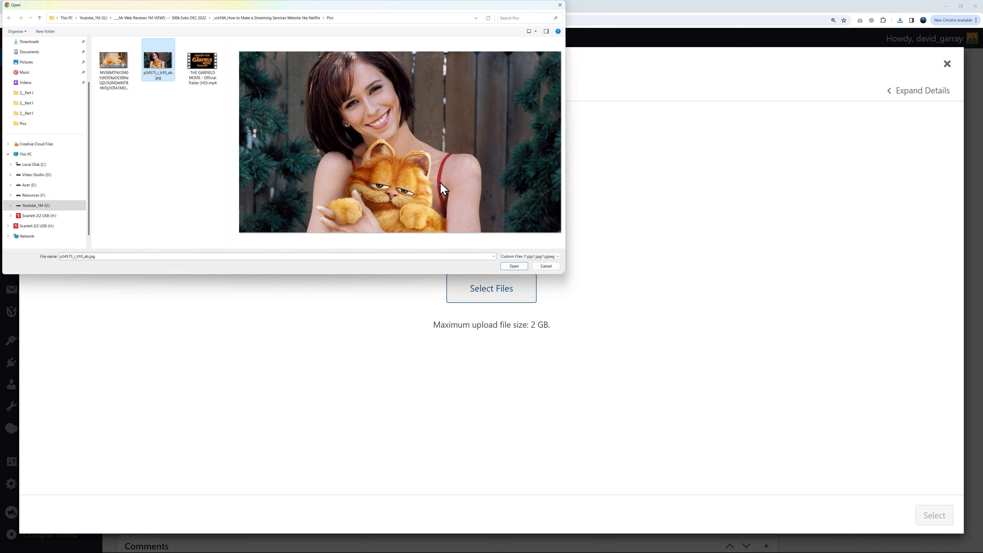
left_click(519, 267)
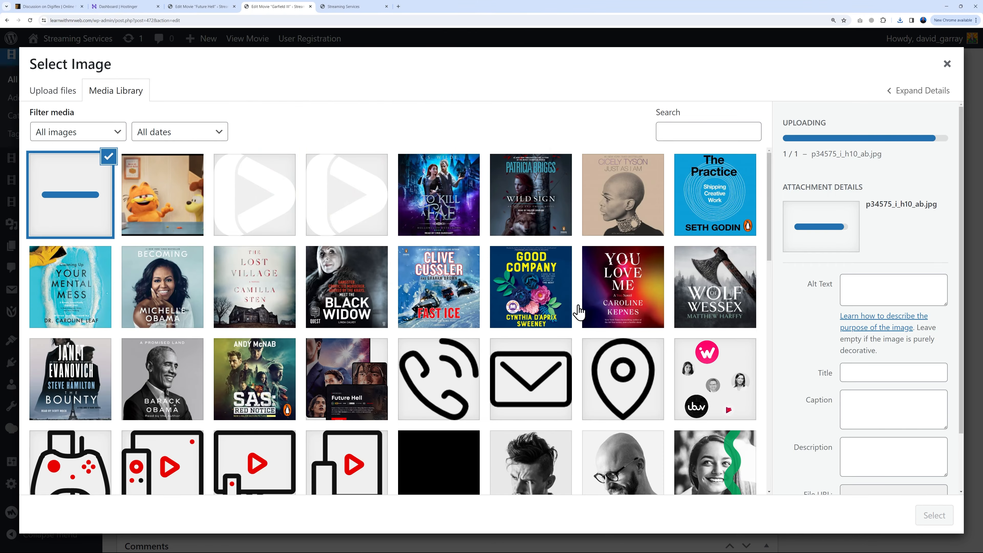
left_click(928, 516)
scroll(823, 377, "up", 15)
left_click(933, 268)
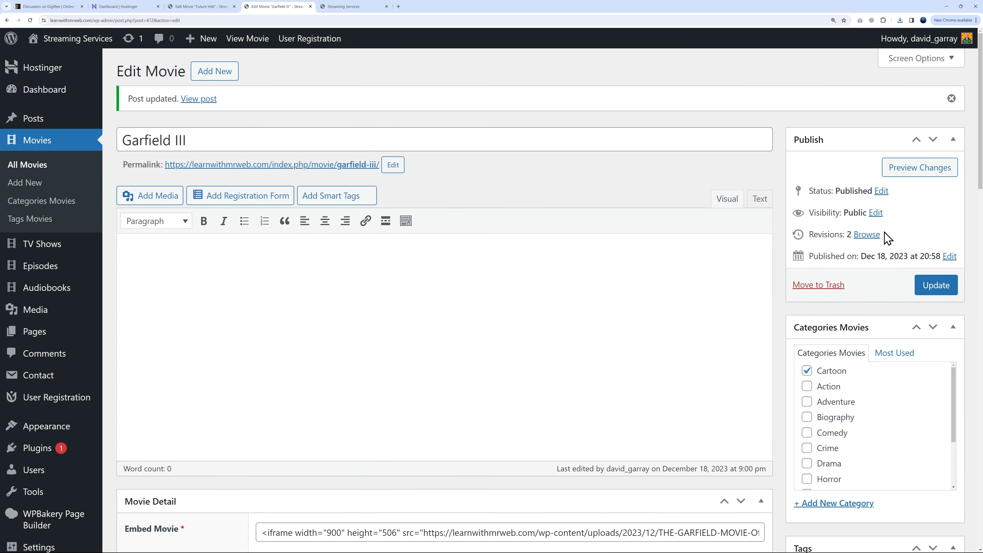
Switch to the live homepage, reload it, and check the hero slider for the Garfield III slide.
left_click(353, 6)
left_click(29, 20)
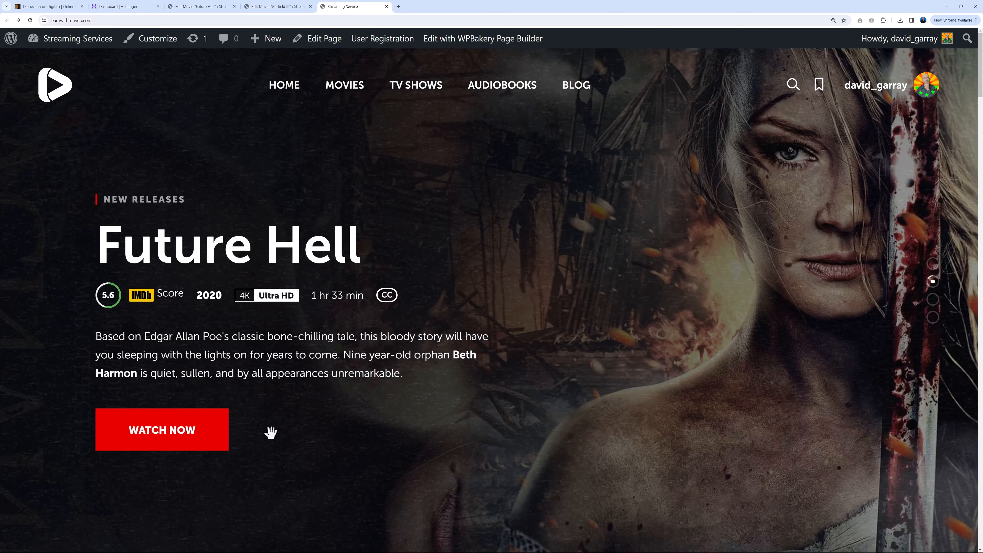
left_click(933, 264)
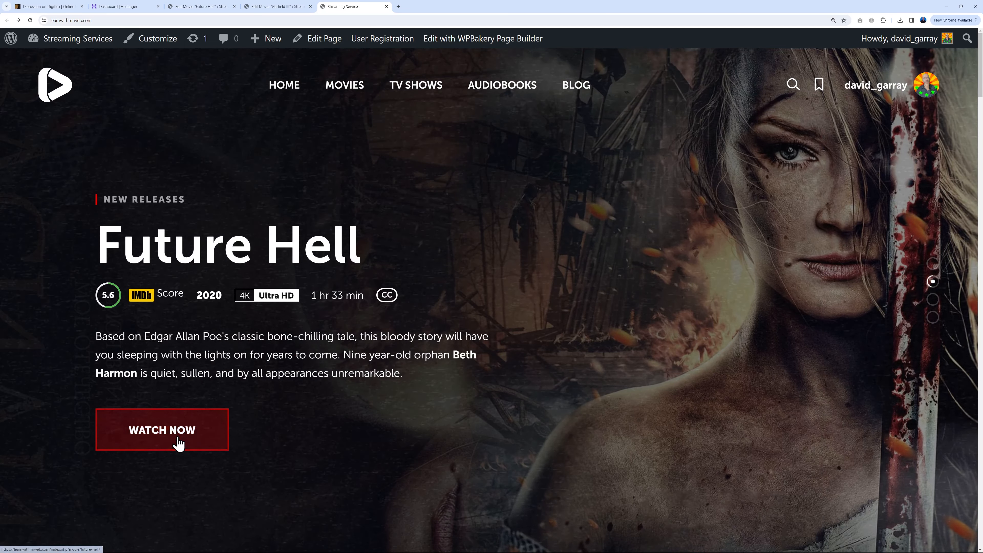
Set Display Slider Button to Yes for Garfield III, keeping the WATCH NOW label, and update the movie.
left_click(256, 12)
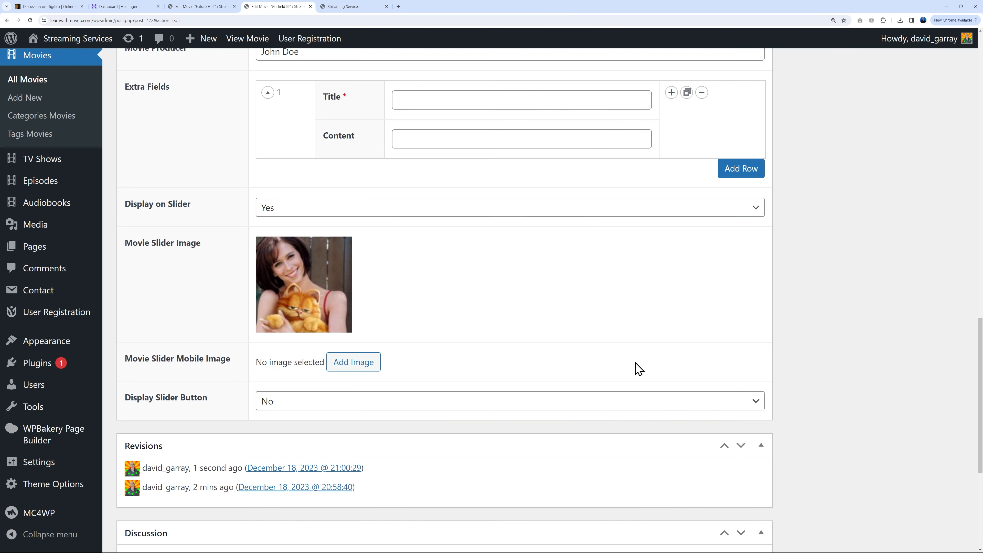
left_click(753, 402)
left_click(402, 435)
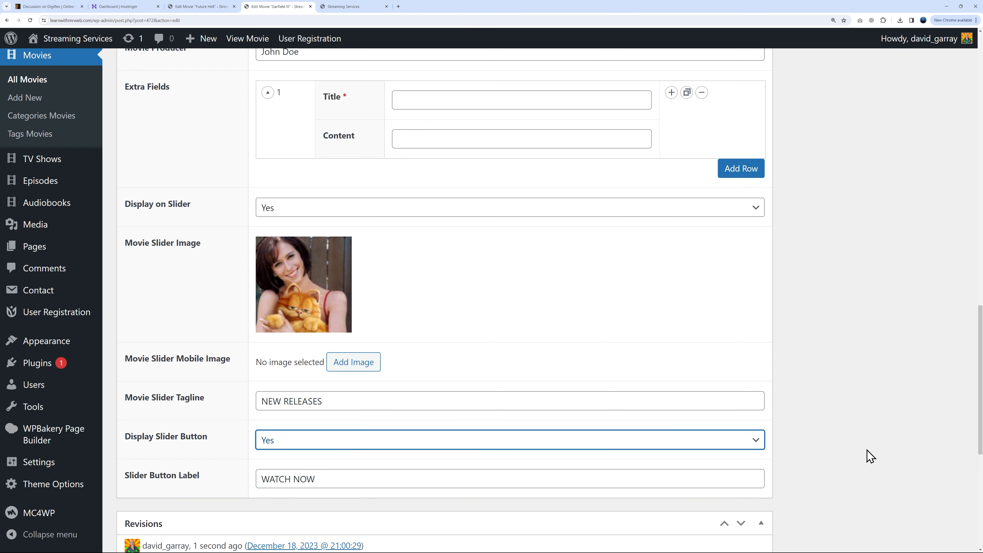
scroll(859, 458, "down", 2)
left_click_drag(262, 382, 322, 388)
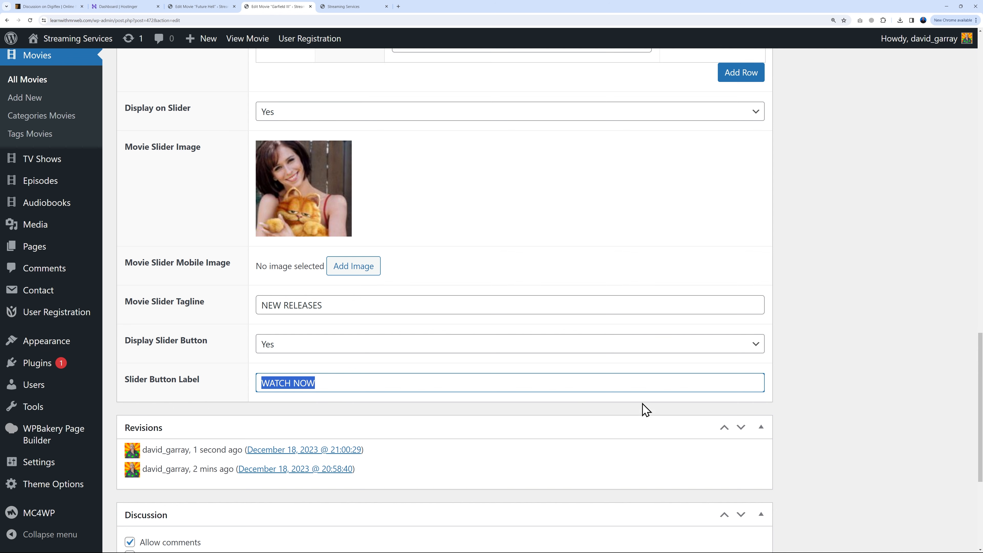
left_click(811, 395)
scroll(816, 396, "up", 15)
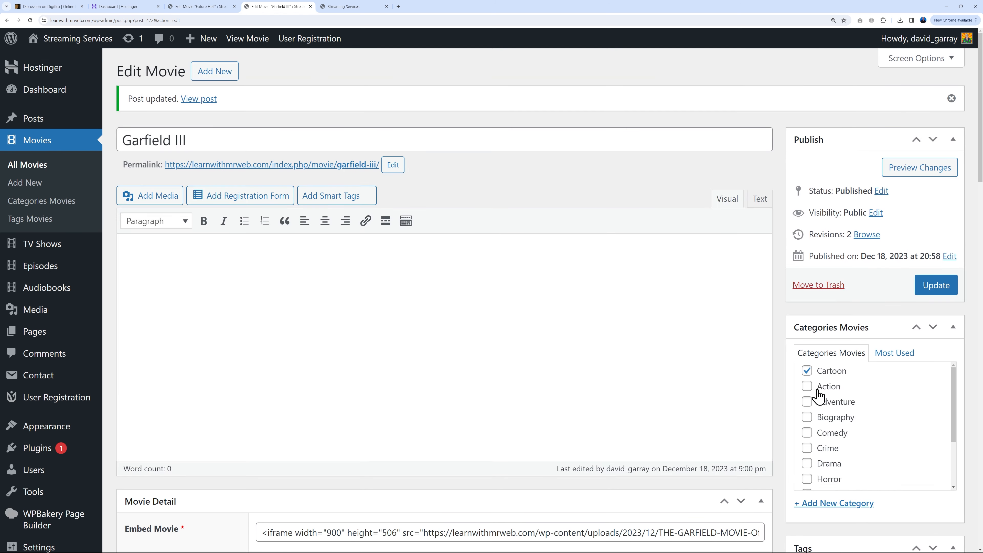
left_click(935, 288)
Reload the live homepage, follow the Garfield III slide's Watch Now link, and test the video playback.
left_click(366, 6)
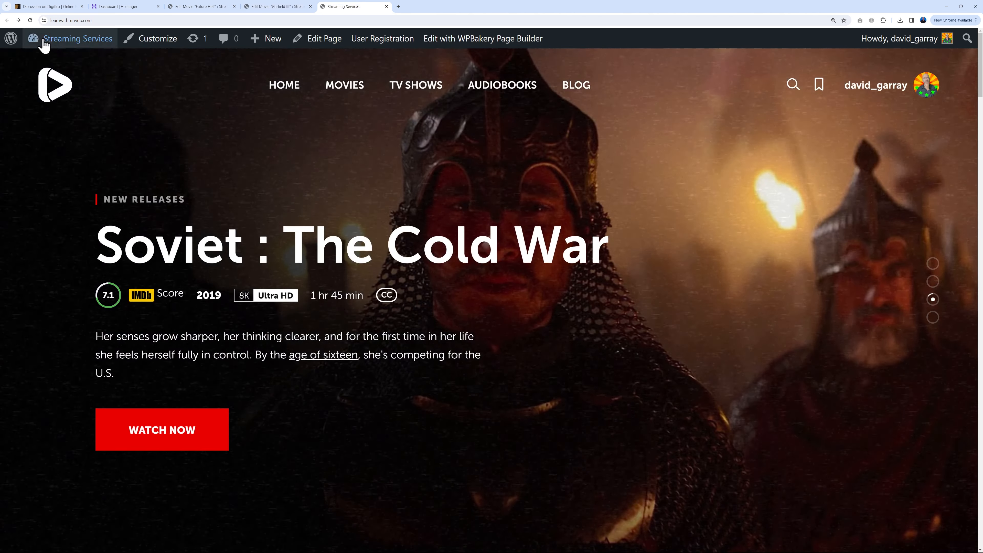
left_click(30, 20)
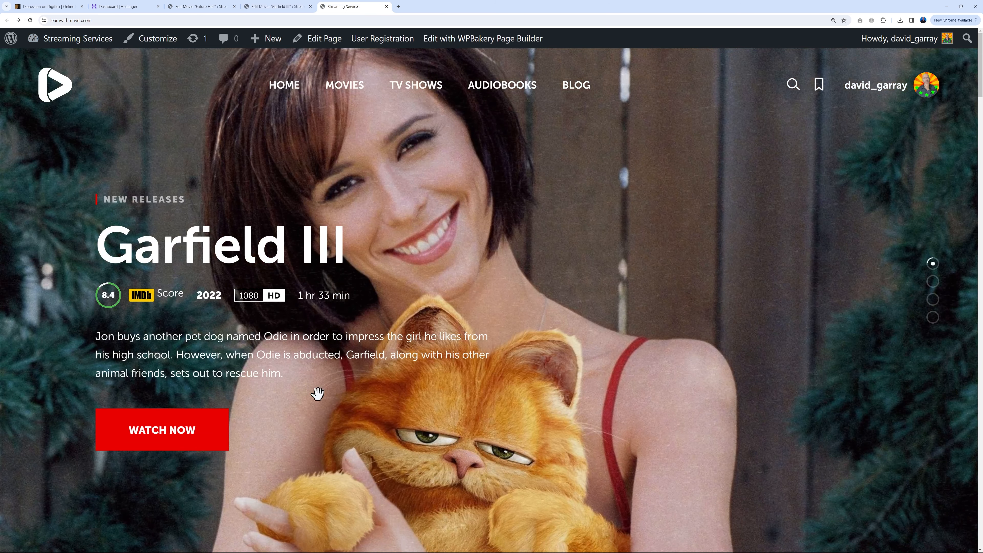
left_click(181, 432)
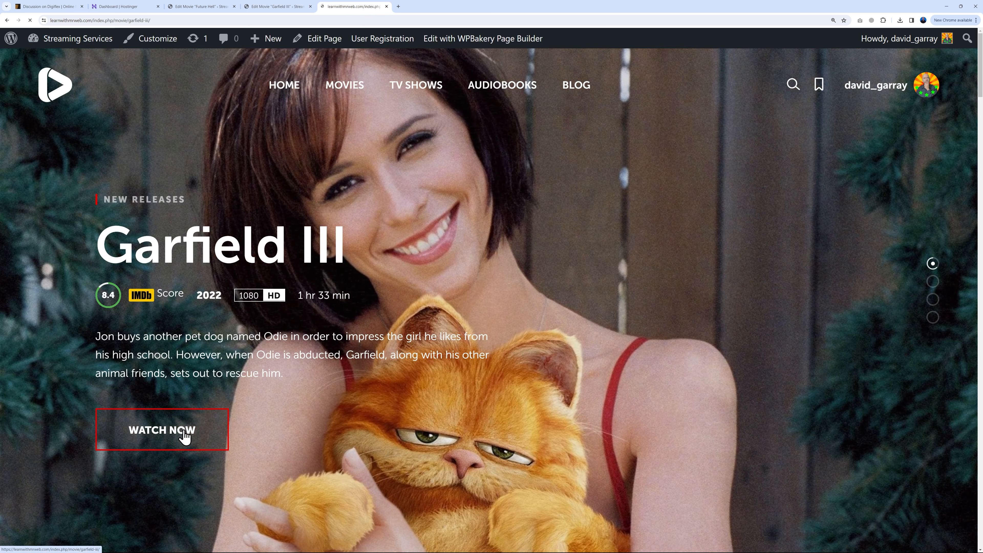
left_click(189, 484)
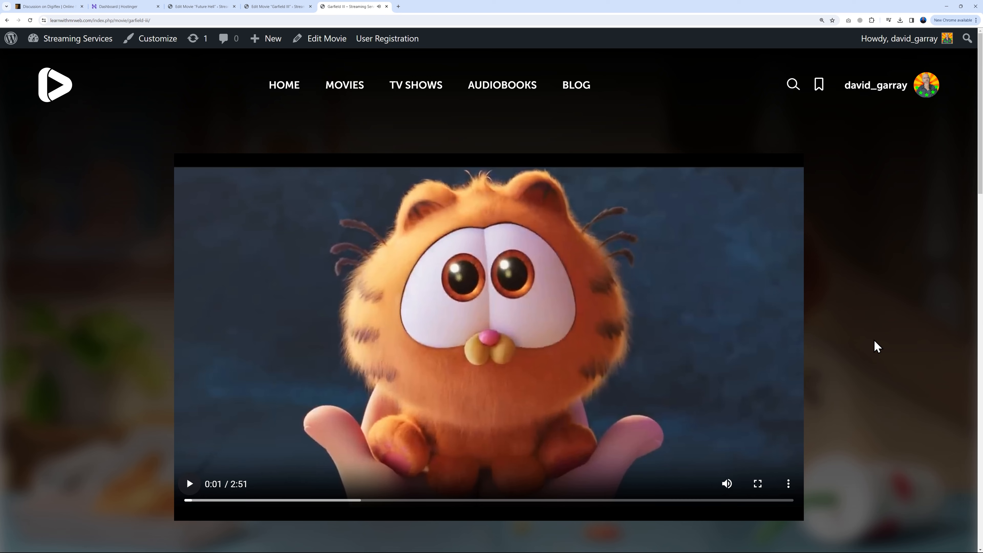
Open the site's Movies page and examine how the Garfield III poster compares with the other movies.
left_click(346, 92)
scroll(867, 281, "down", 3)
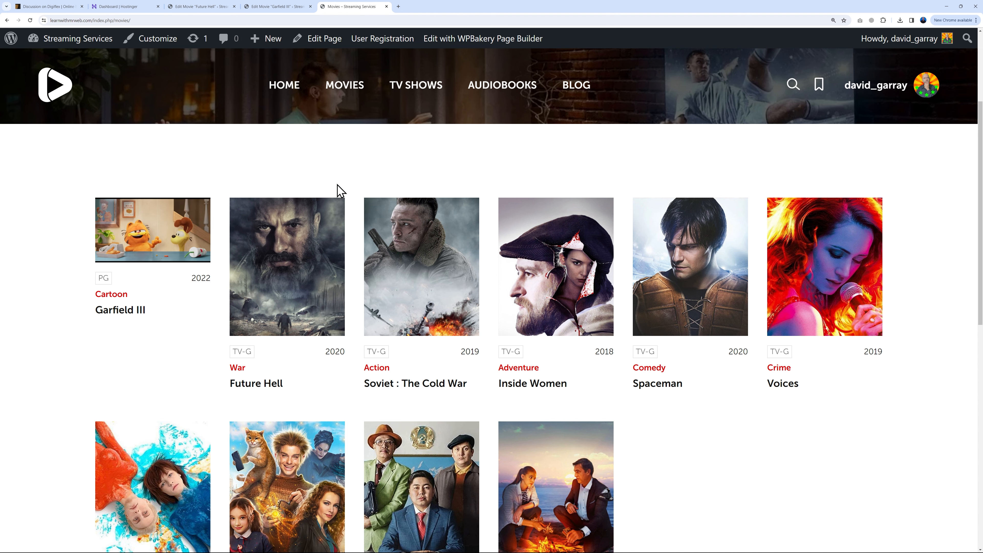
scroll(873, 386, "down", 2)
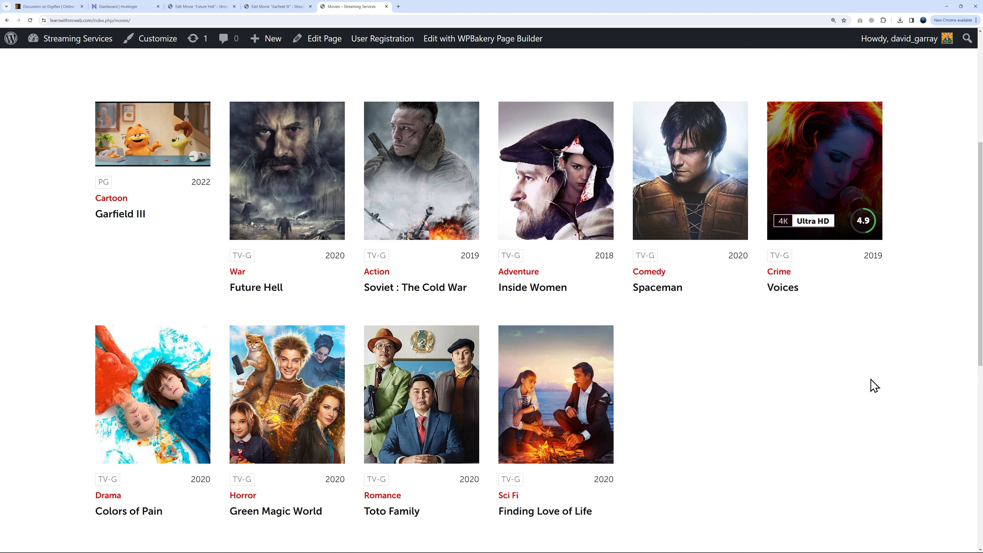
scroll(873, 386, "up", 3)
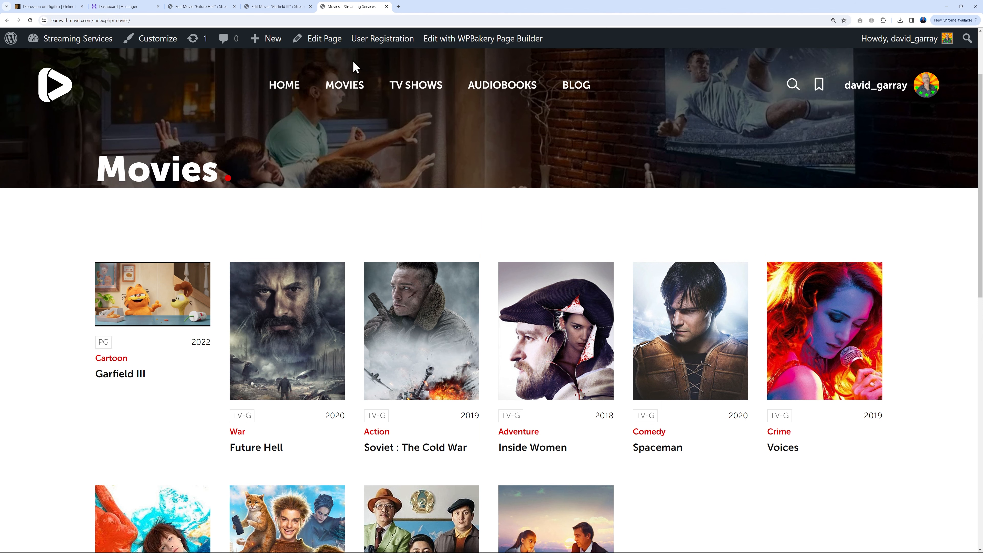
Check the pixel dimensions of Future Hell's featured image in its attachment details, then close the image window.
left_click(201, 7)
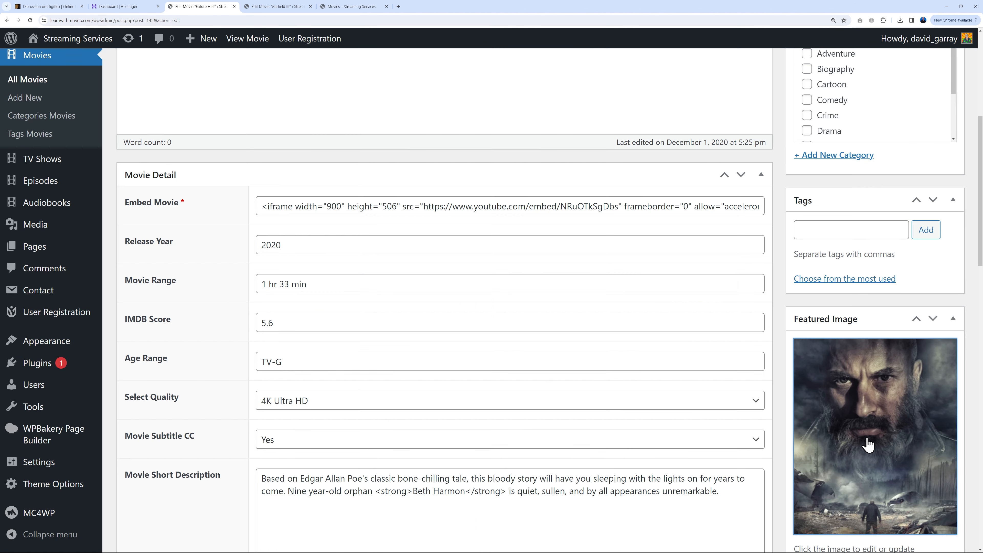
left_click(854, 438)
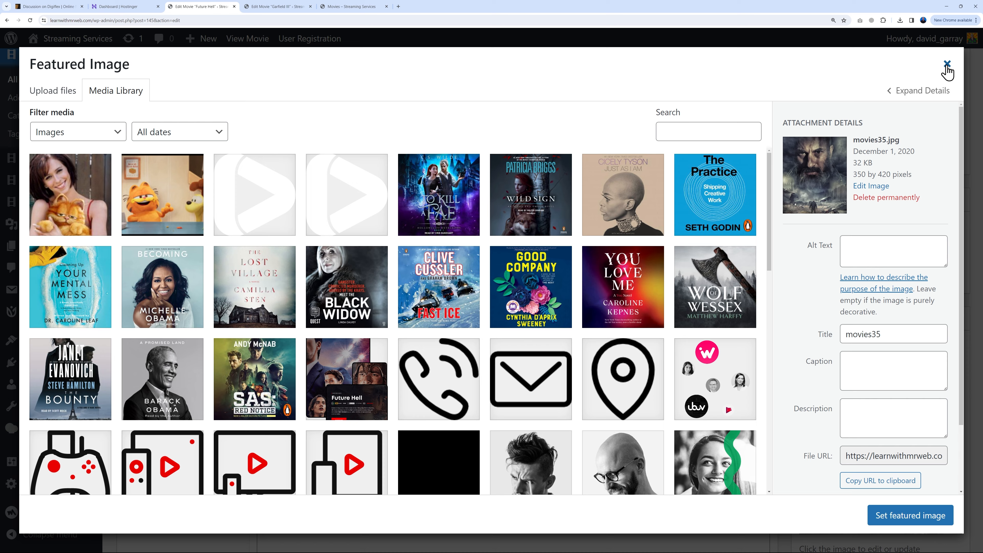
left_click(946, 64)
Replace the Garfield III featured image by uploading garfield 350 - 420.jpg and setting it as the featured image.
left_click(285, 7)
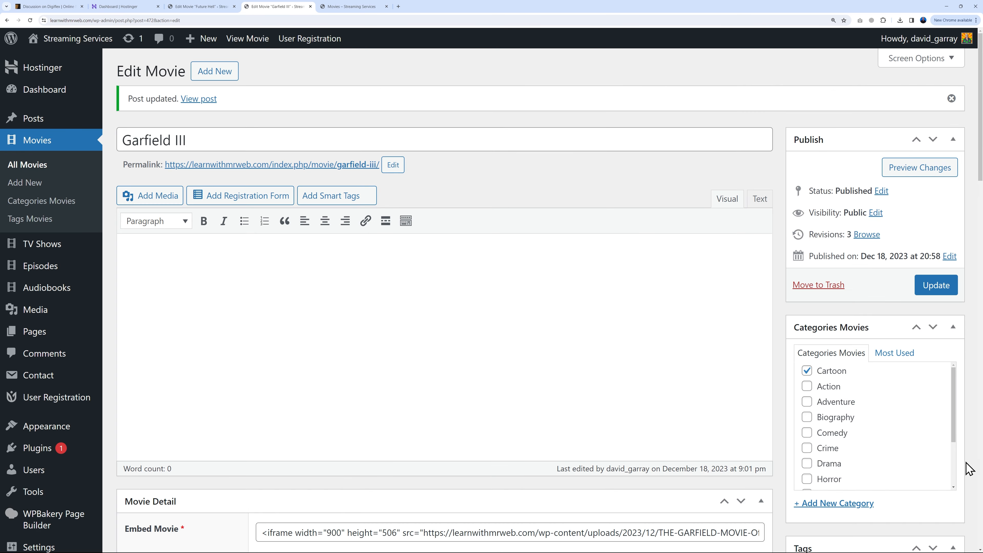
scroll(937, 413, "down", 2)
scroll(957, 401, "down", 10)
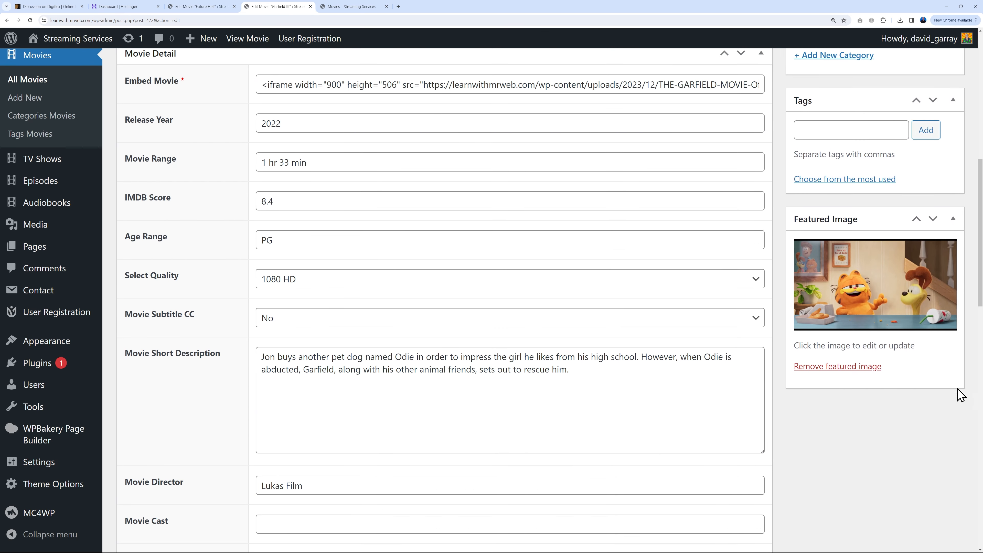
left_click(875, 310)
left_click(58, 95)
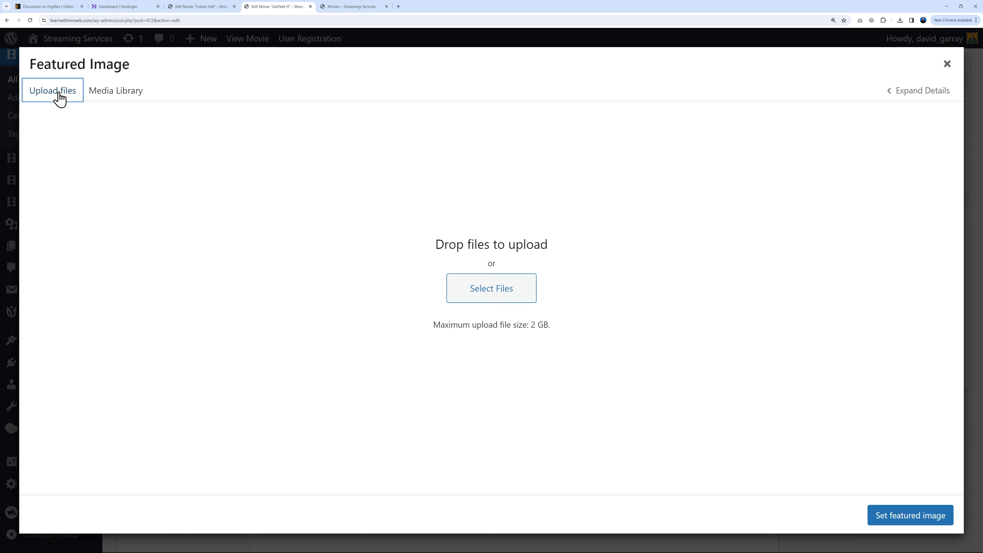
left_click(511, 291)
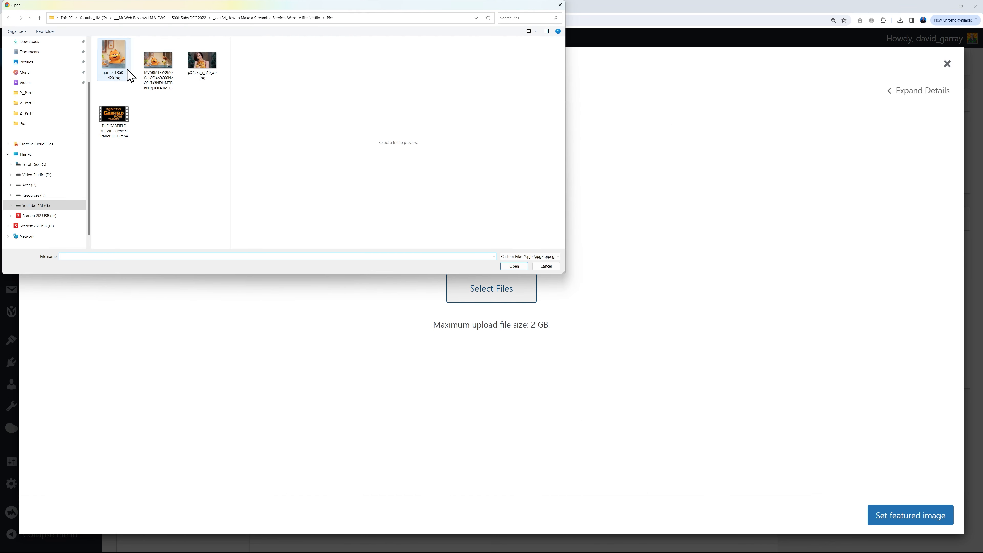
left_click(120, 74)
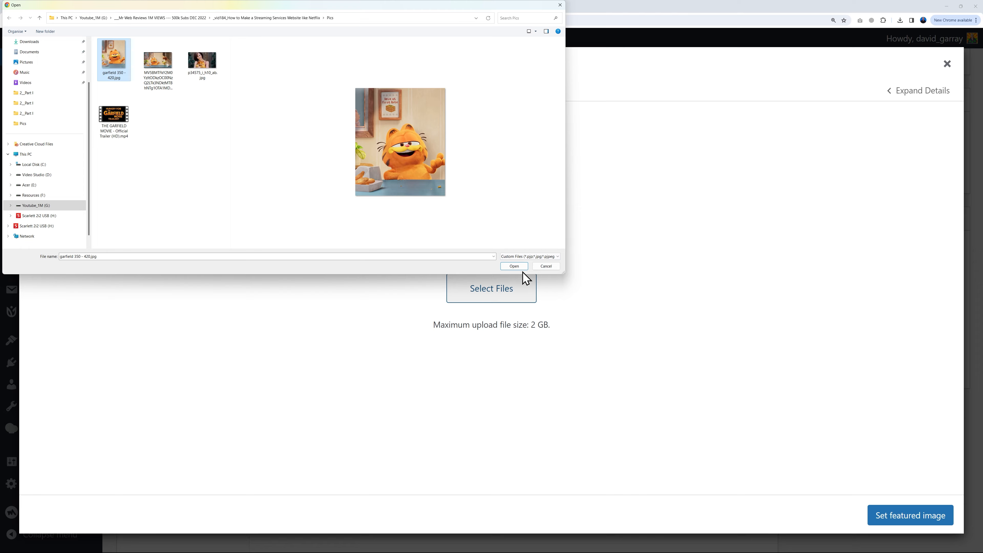
left_click(515, 267)
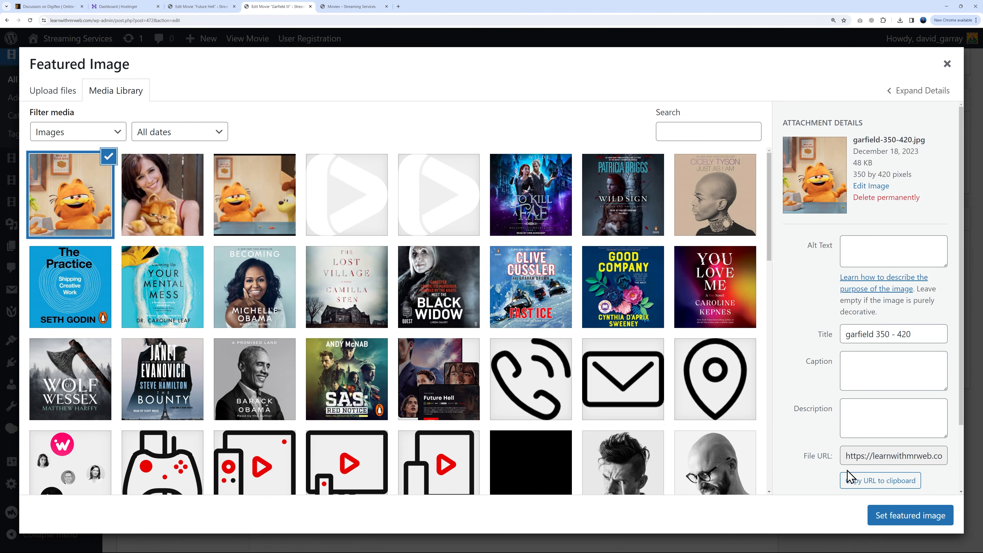
left_click(886, 516)
Update the Garfield III movie and reload the live Movies page to check its poster.
scroll(952, 344, "up", 10)
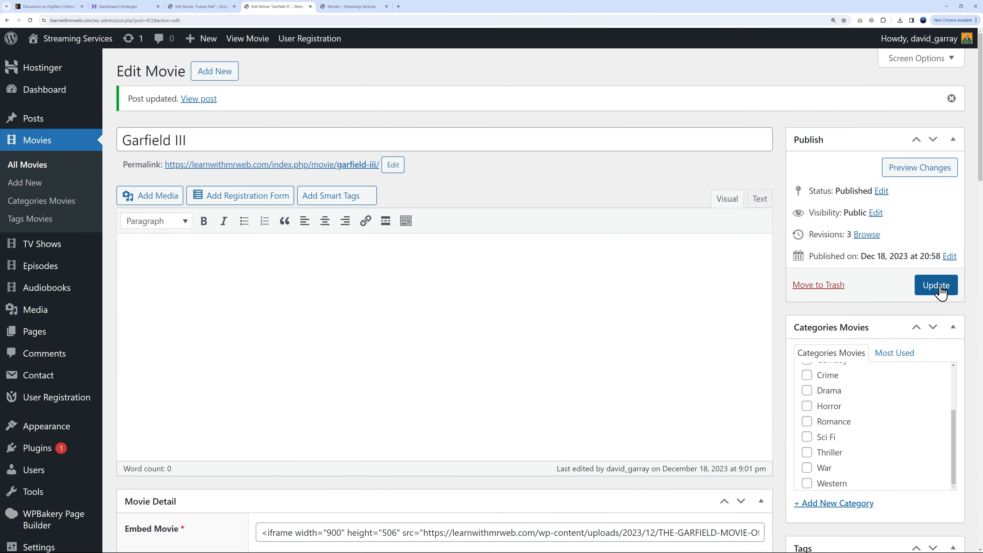
left_click(938, 286)
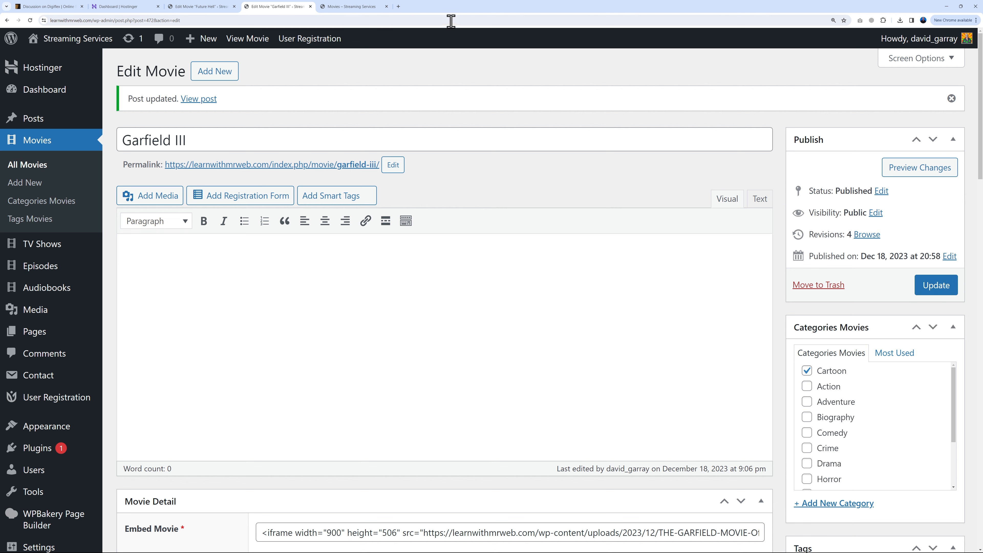
left_click(359, 8)
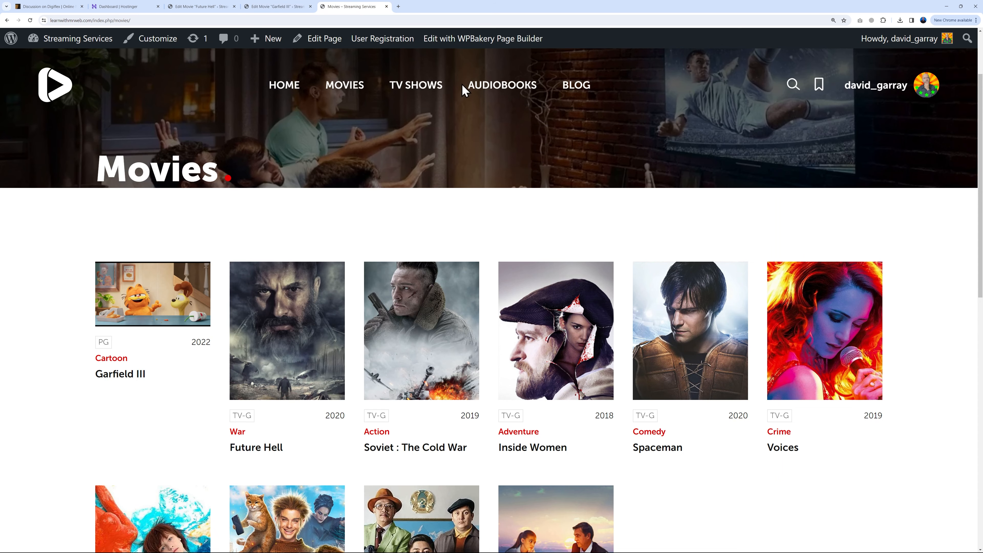
left_click(30, 20)
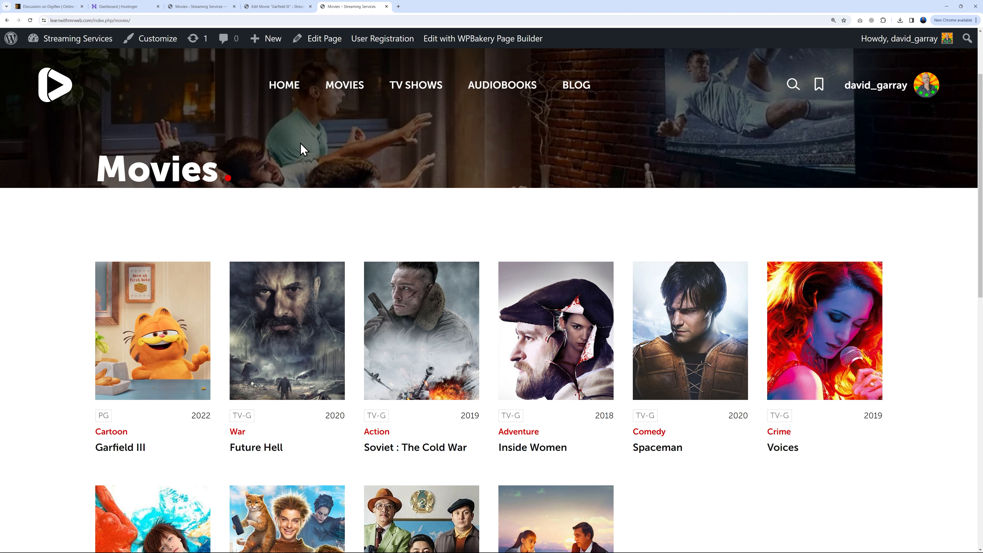
Open the WordPress Media Library's new file upload area and examine the maximum upload file size.
left_click(214, 7)
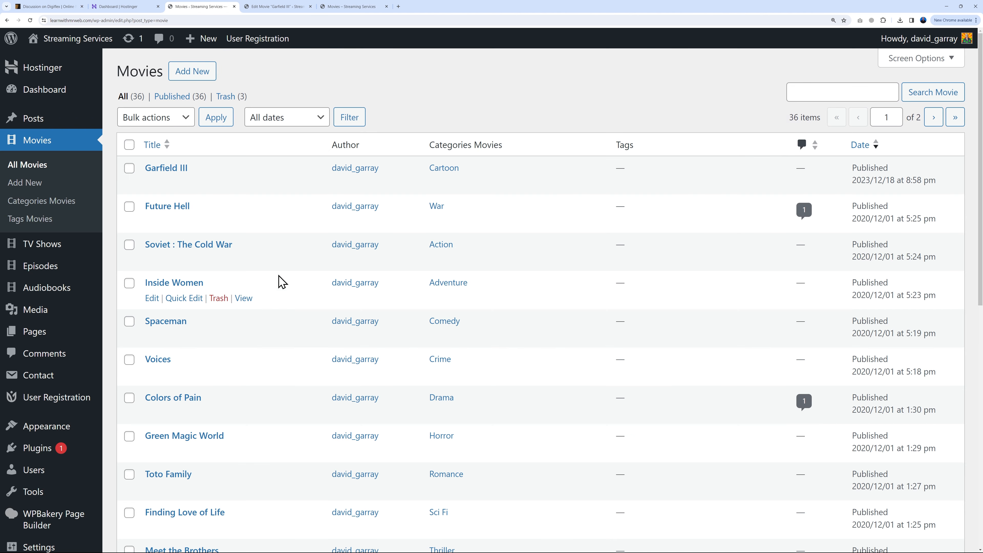
left_click(45, 311)
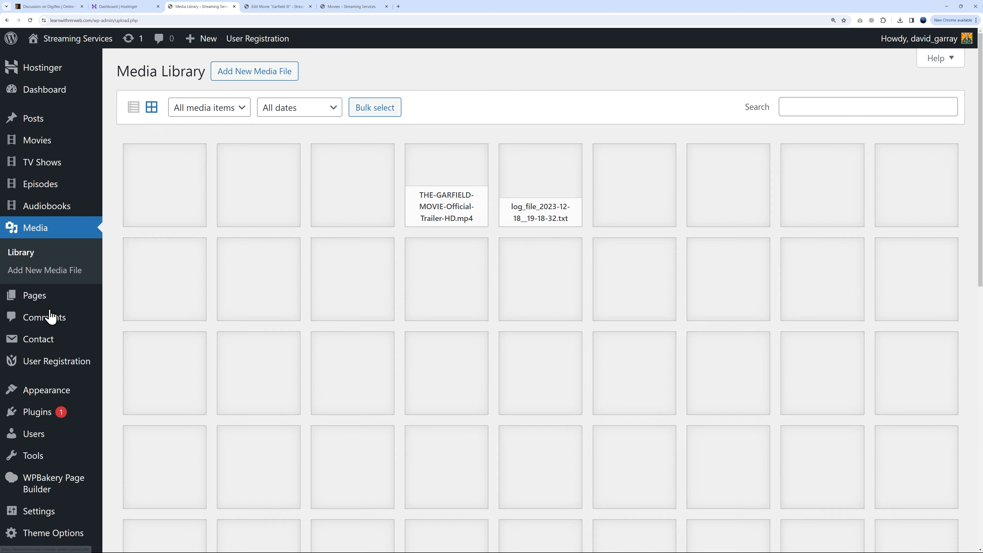
left_click(279, 76)
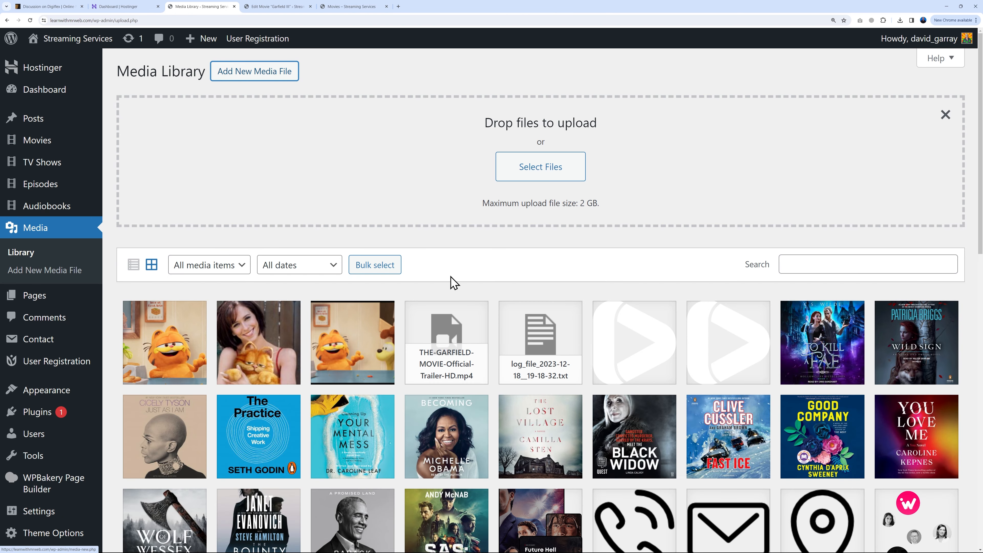
left_click(581, 205)
left_click_drag(581, 205, 619, 213)
left_click(602, 205)
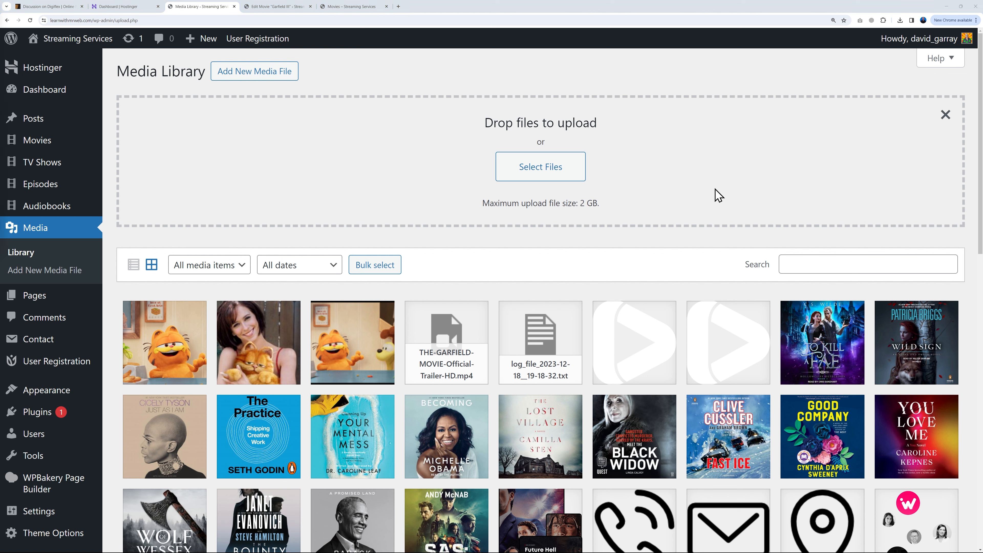
Switch to the Hostinger dashboard and open the File Manager with the files of learnwithmrweb.com.
left_click(138, 9)
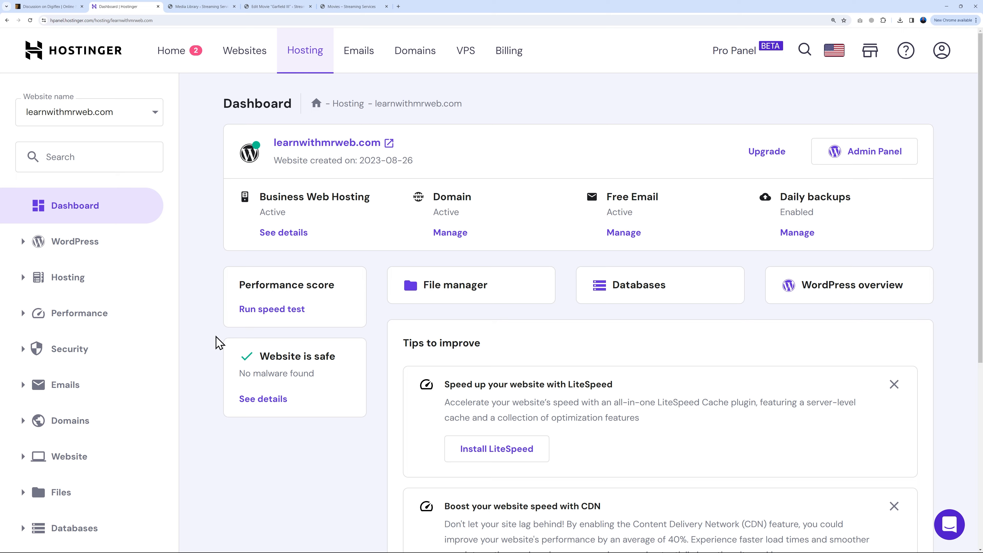
scroll(219, 347, "down", 3)
left_click(55, 371)
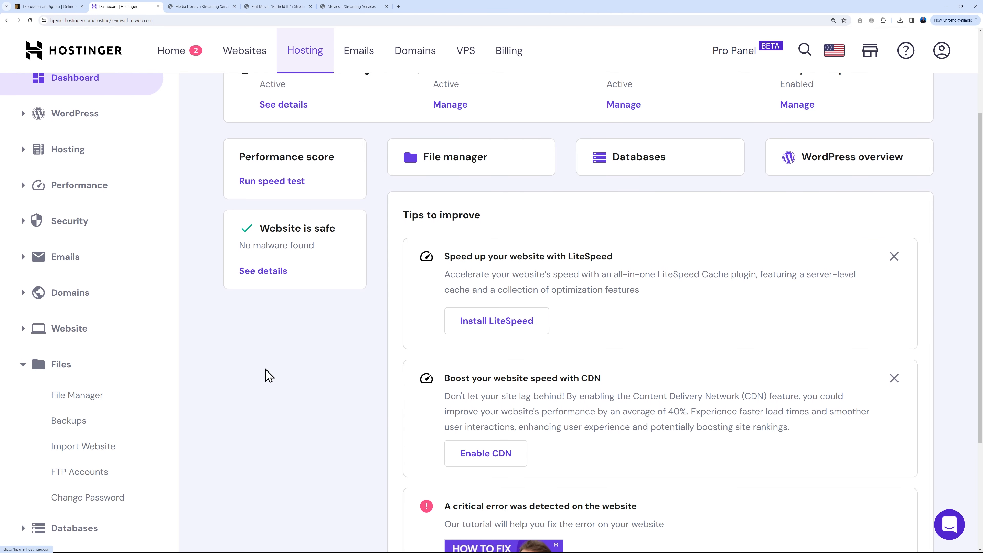
left_click(77, 396)
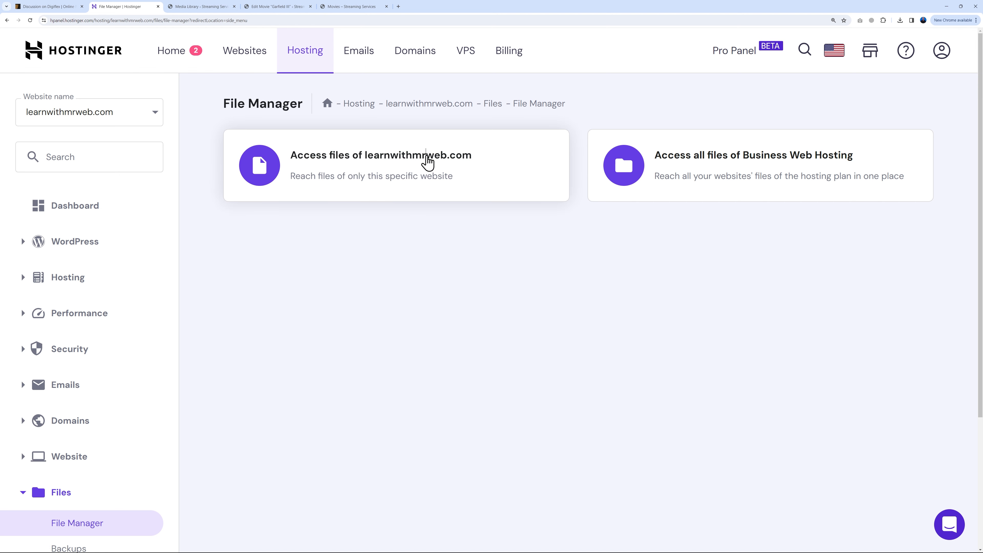
left_click(428, 162)
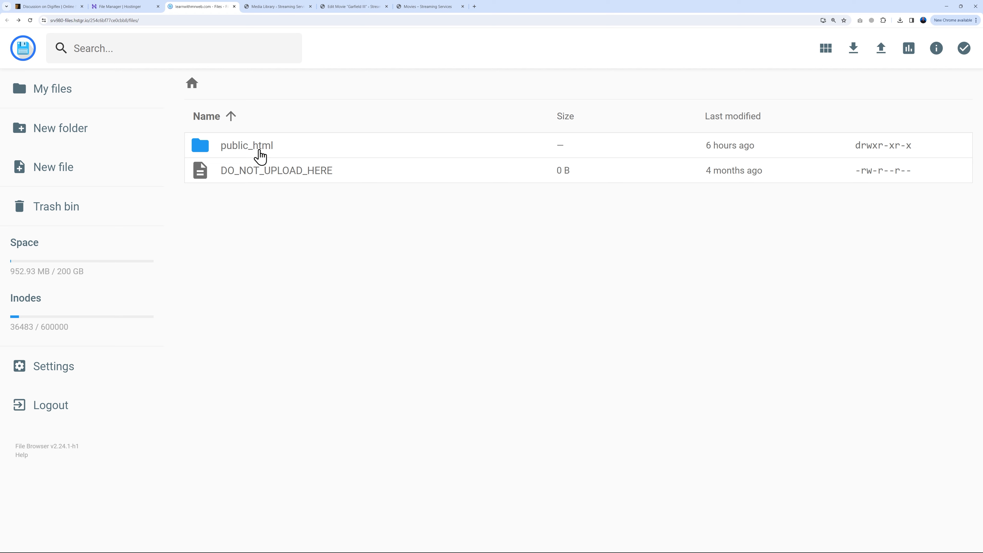
Browse to the public_html/wp-content/uploads/2023 folder in the file manager.
double_click(260, 155)
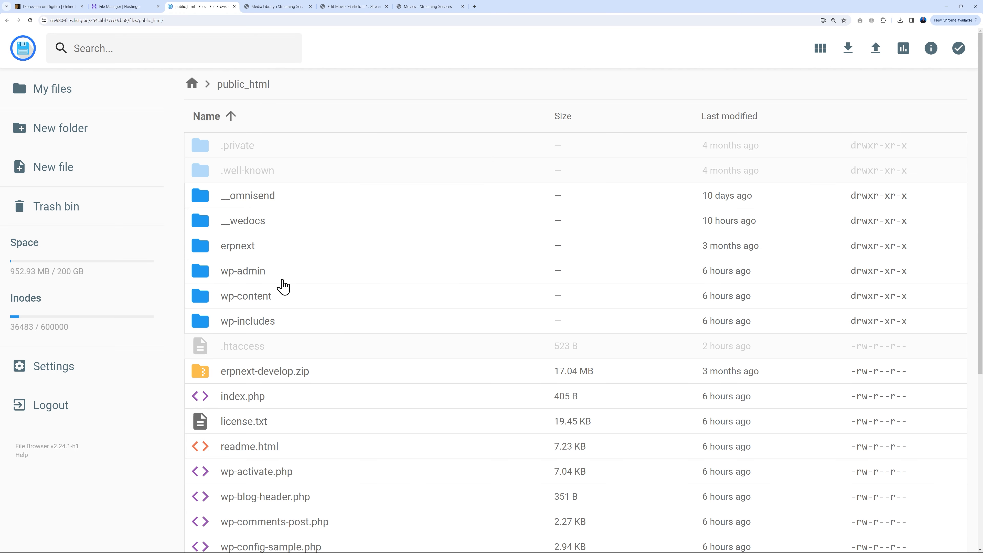
double_click(250, 297)
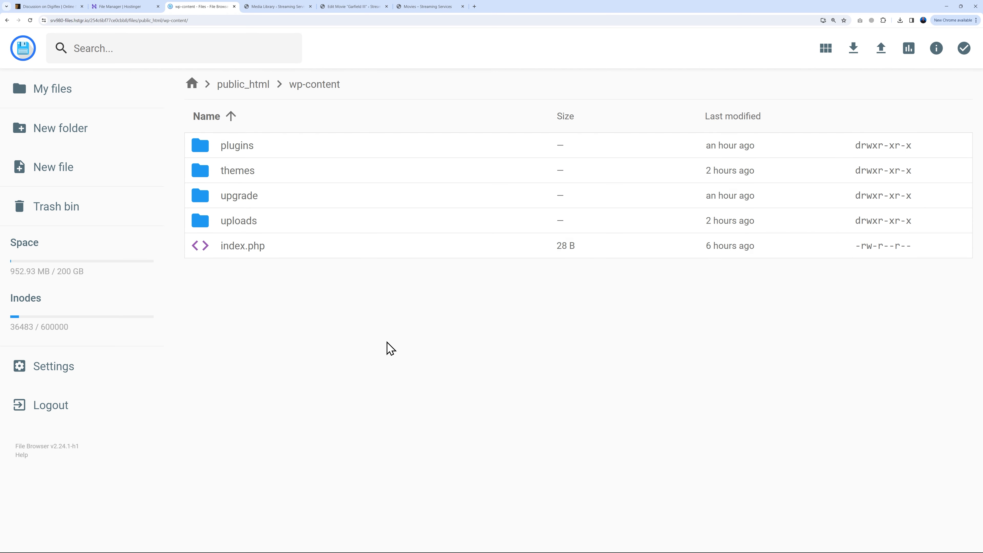
double_click(248, 226)
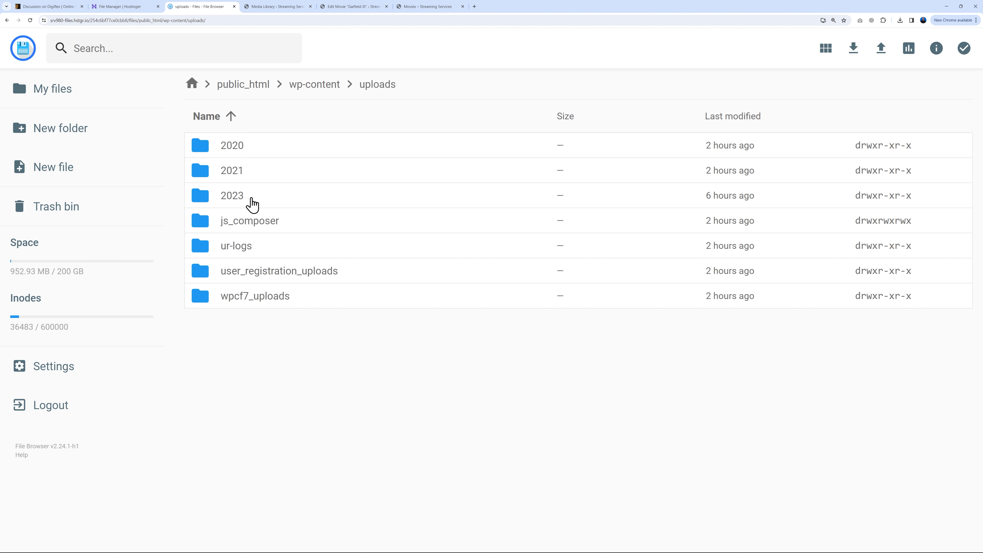
double_click(232, 199)
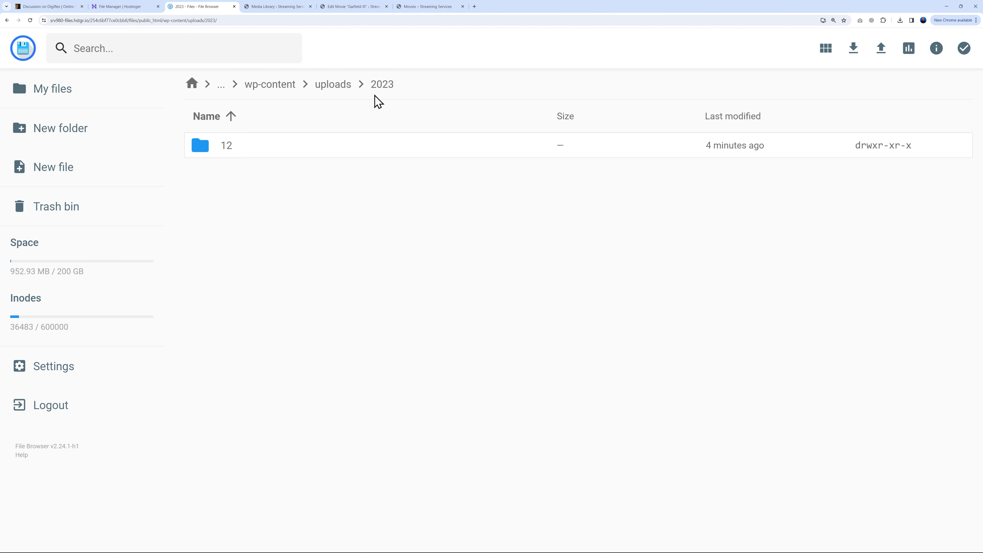
Open the 12 folder and upload the video file THE GARFIELD MOVIE - Official Trailer (HD) - 3.5GB.mp4 into it.
double_click(226, 153)
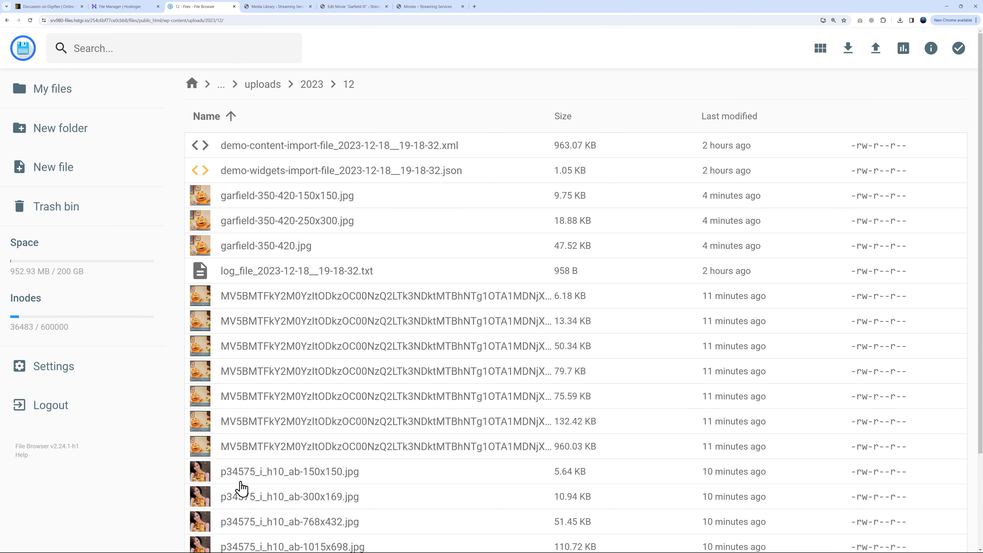
scroll(310, 468, "down", 3)
scroll(404, 444, "up", 3)
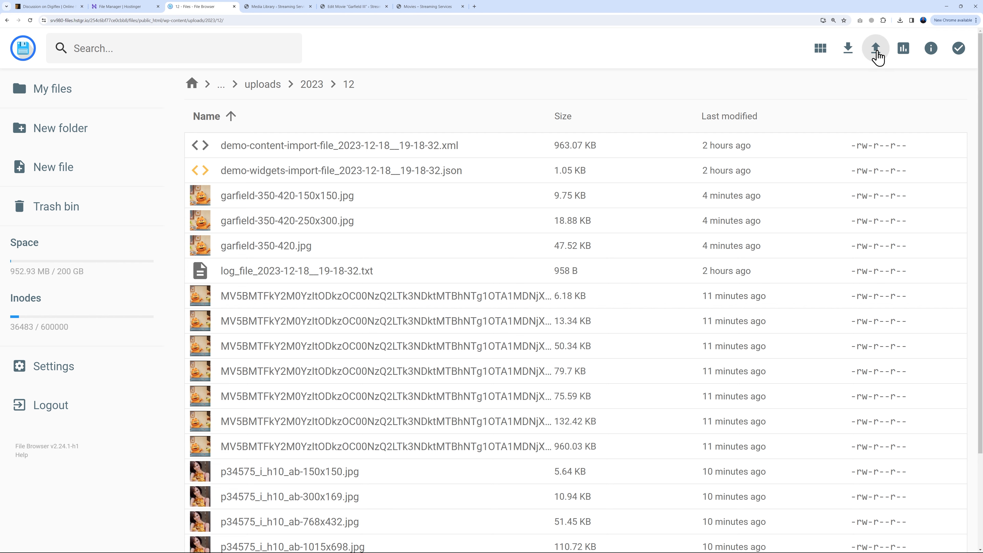
left_click(876, 49)
left_click(440, 314)
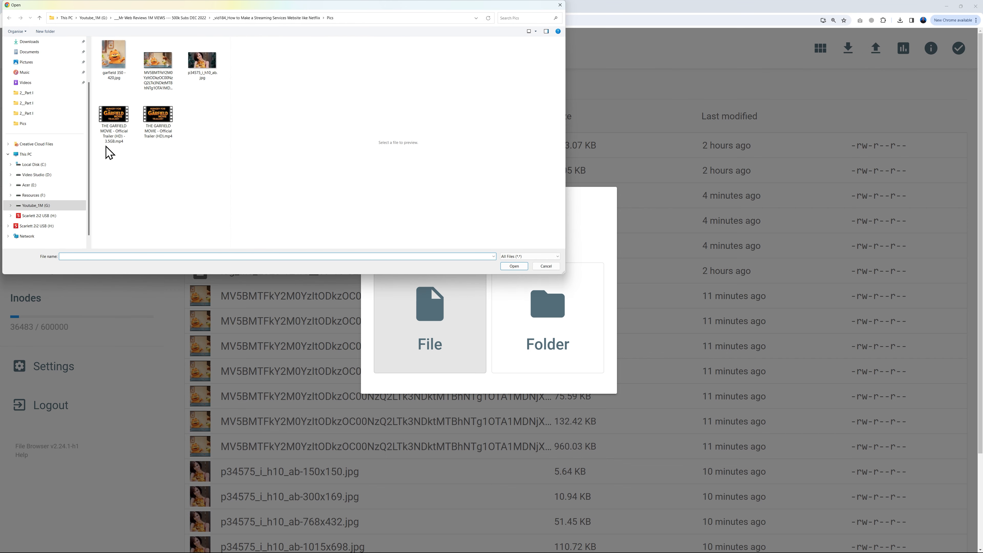
left_click(114, 136)
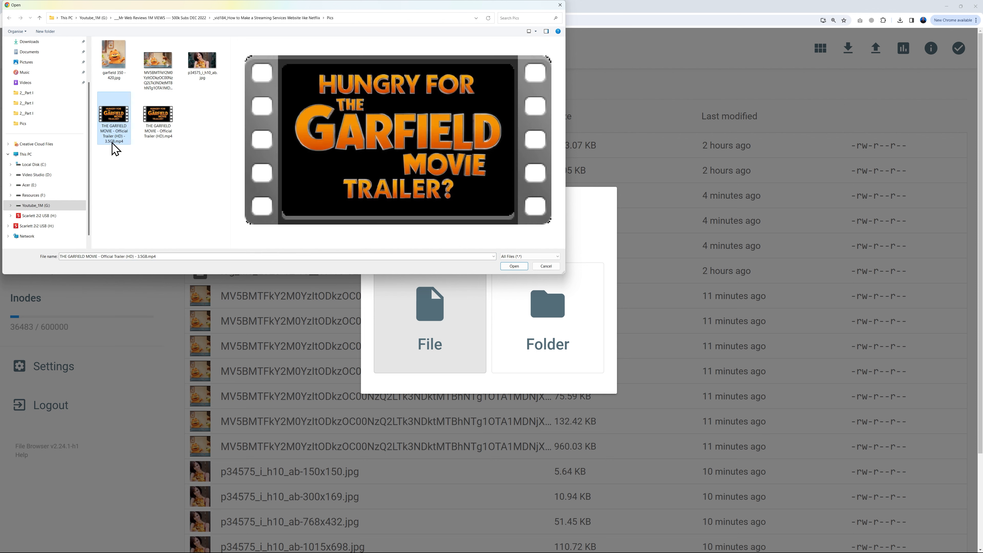
left_click(514, 265)
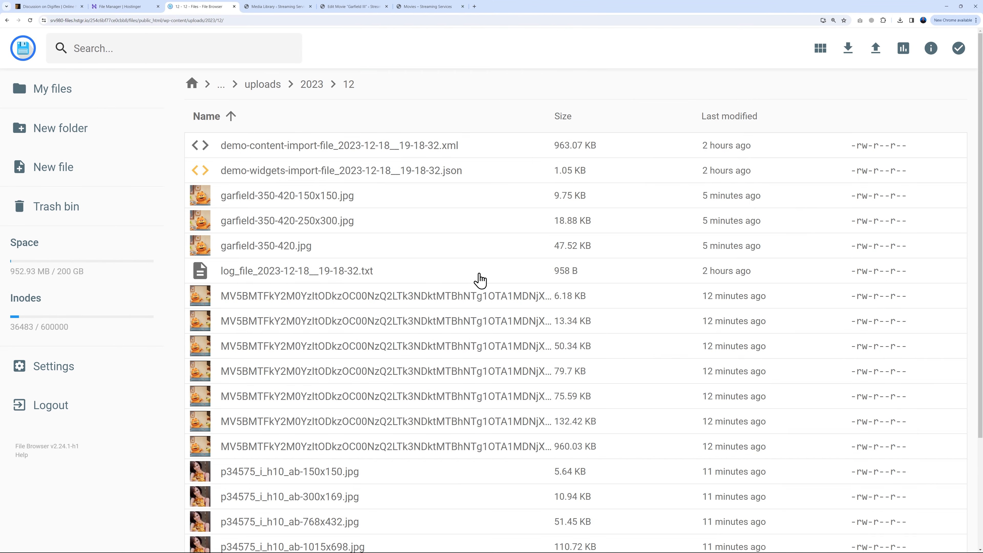
Open the file information of the uploaded 3.5GB Garfield trailer and copy its full display name.
scroll(479, 310, "down", 5)
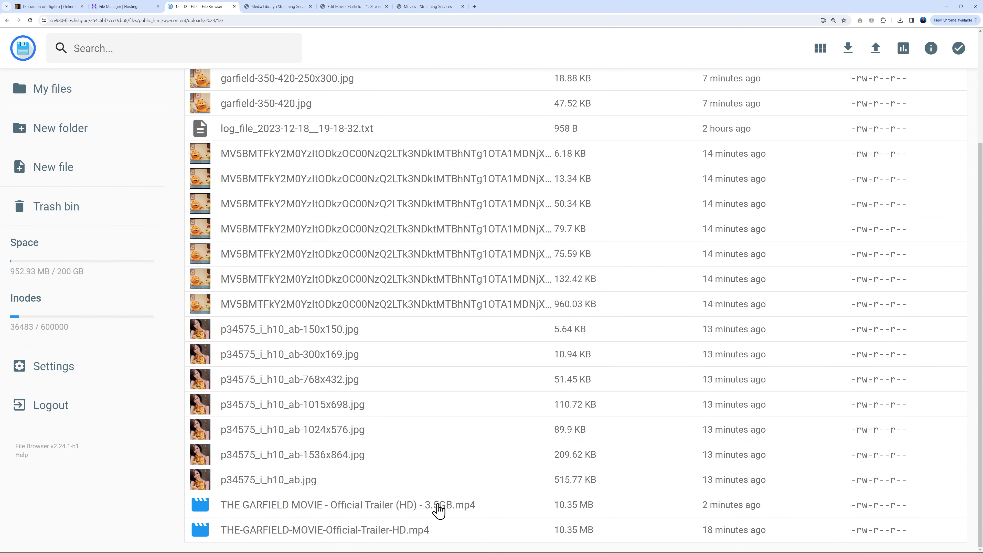
left_click(424, 508)
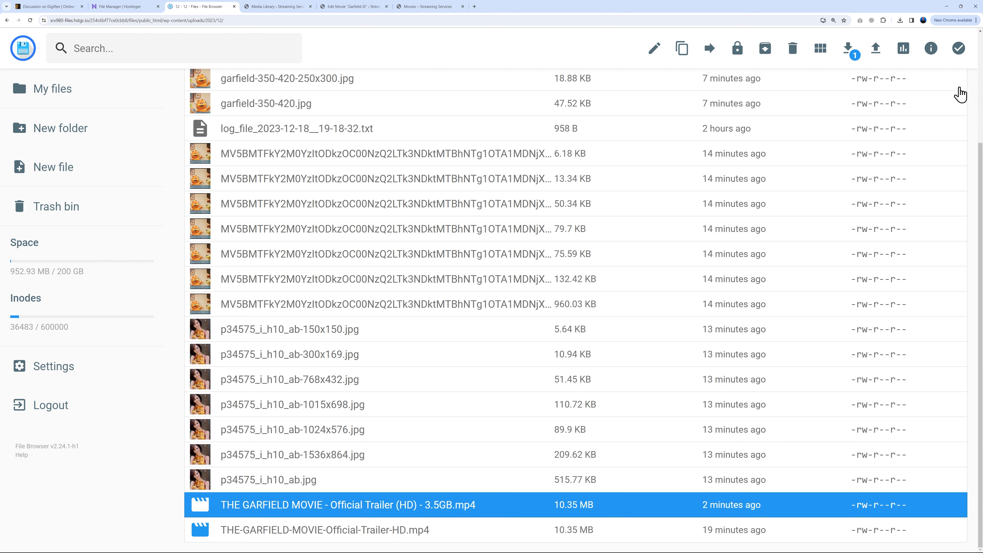
left_click(932, 50)
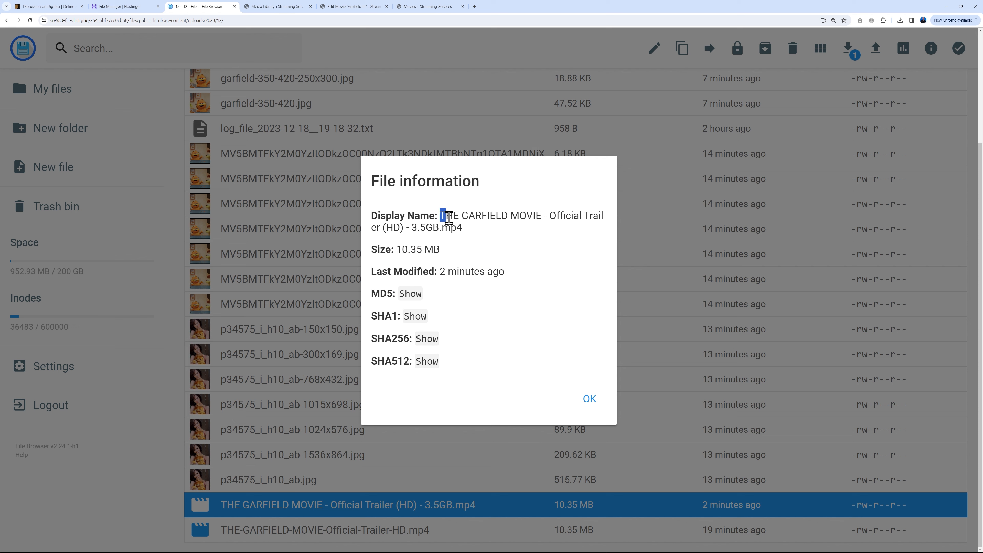
left_click_drag(442, 216, 463, 229)
key("ctrl+c")
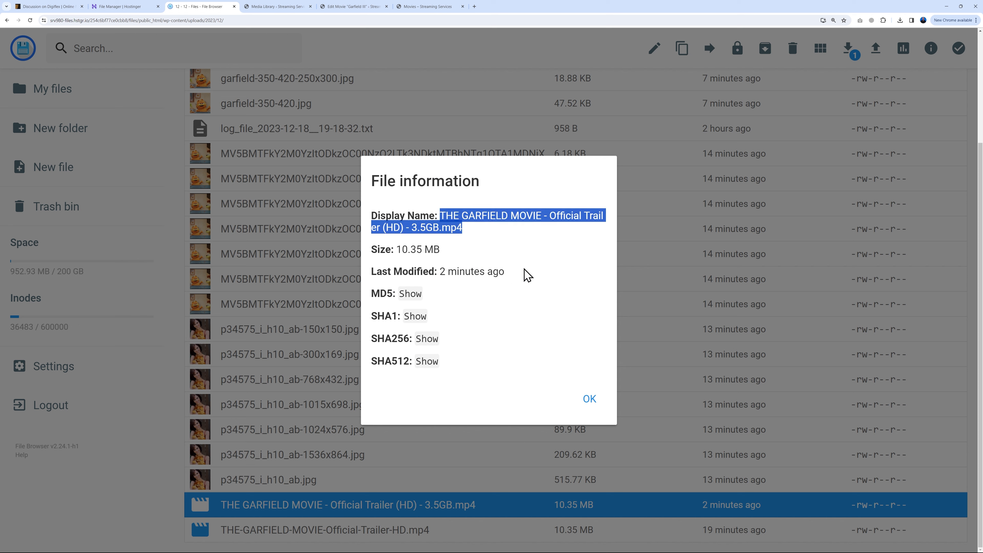
Replace the video file name in Garfield III's Embed Movie code with THE GARFIELD MOVIE - Official Trailer (HD) - 3.5GB.mp4 and update the movie.
left_click(372, 8)
scroll(785, 317, "down", 7)
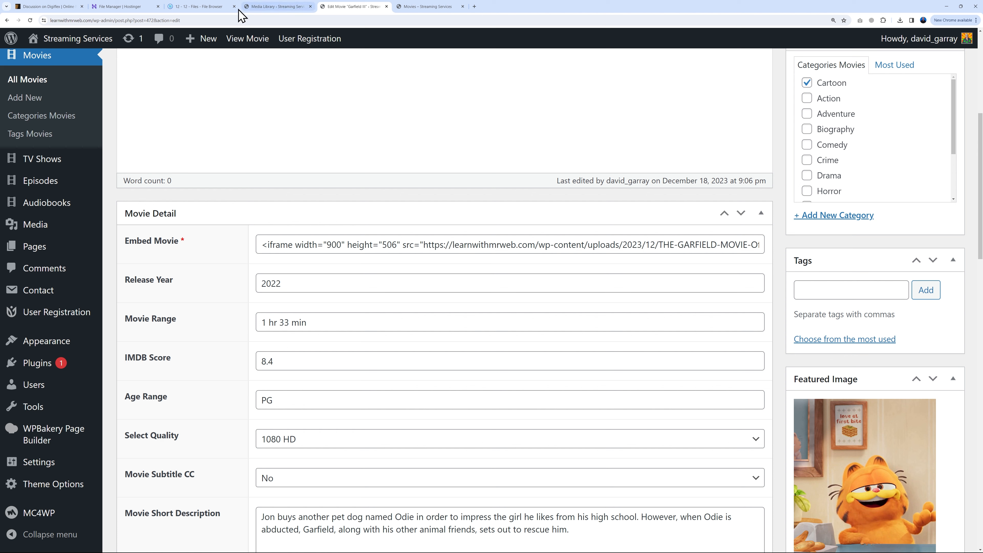
left_click(216, 6)
scroll(574, 285, "up", 3)
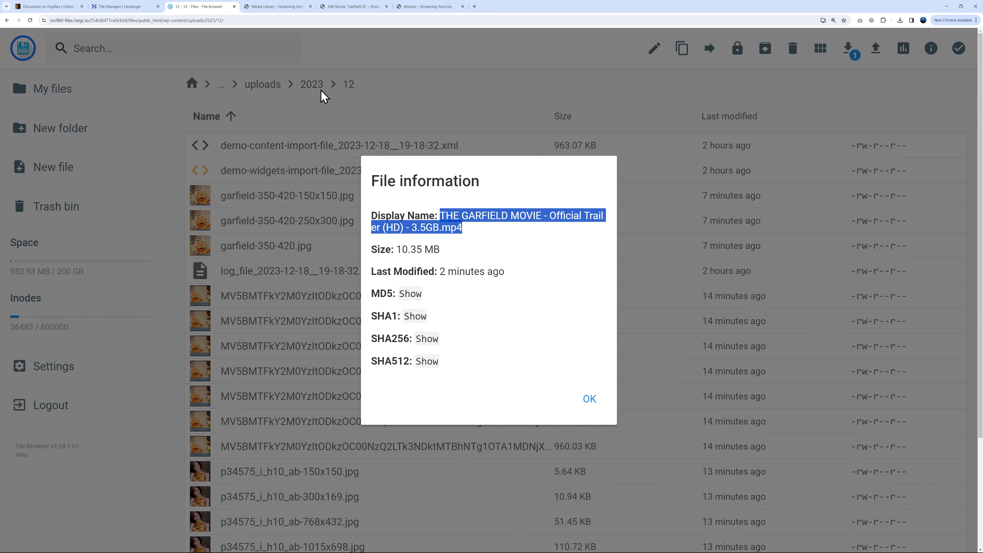
left_click(355, 7)
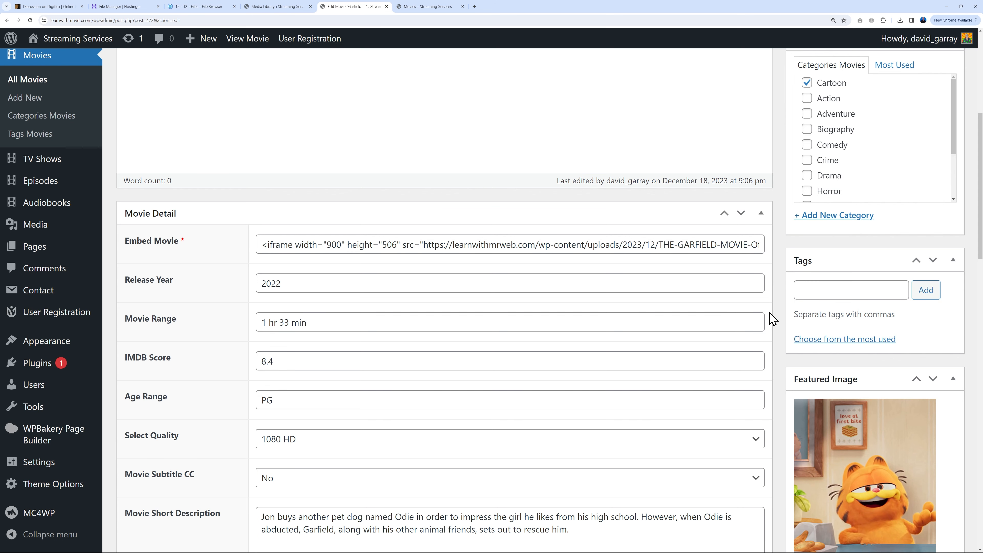
left_click(661, 245)
key("shift+Right")
key("shift+Right")
key("shift+Right")
key("shift+Right")
key("shift+Right")
key("shift+Right")
key("shift+Right")
key("shift+Right")
key("shift+Right")
key("shift+Right")
key("shift+Right")
key("shift+Right")
key("shift+Right")
key("shift+Right")
key("shift+Right")
key("shift+Right")
key("shift+Right")
key("shift+Right")
key("shift+Right")
key("shift+Right")
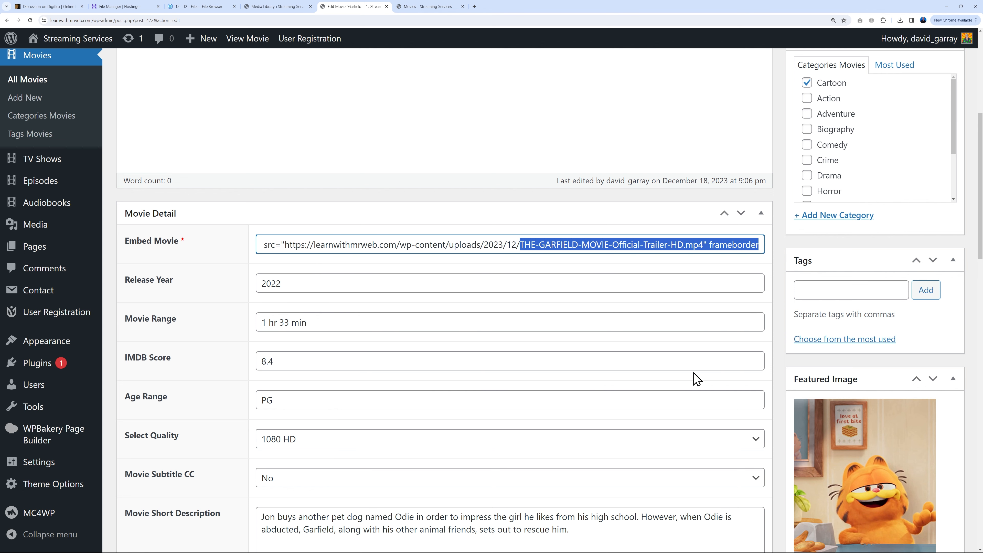
key("shift+Left")
key("shift+Left")
key("shift+Left")
key("shift+Left")
key("shift+Left")
key("shift+Left")
key("shift+Left")
key("shift+Left")
key("shift+Left")
key("shift+Left")
key("shift+Left")
key("BackSpace")
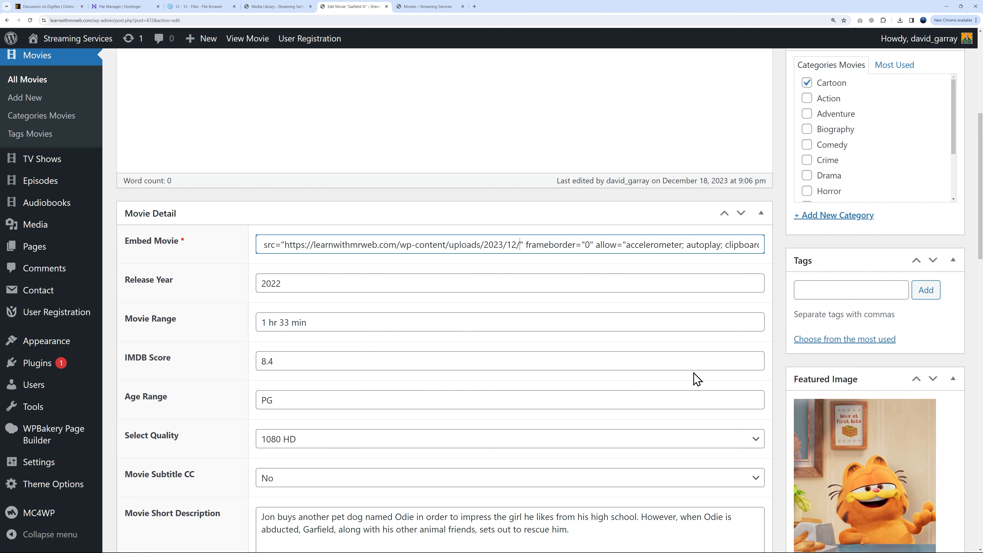
key("ctrl+v")
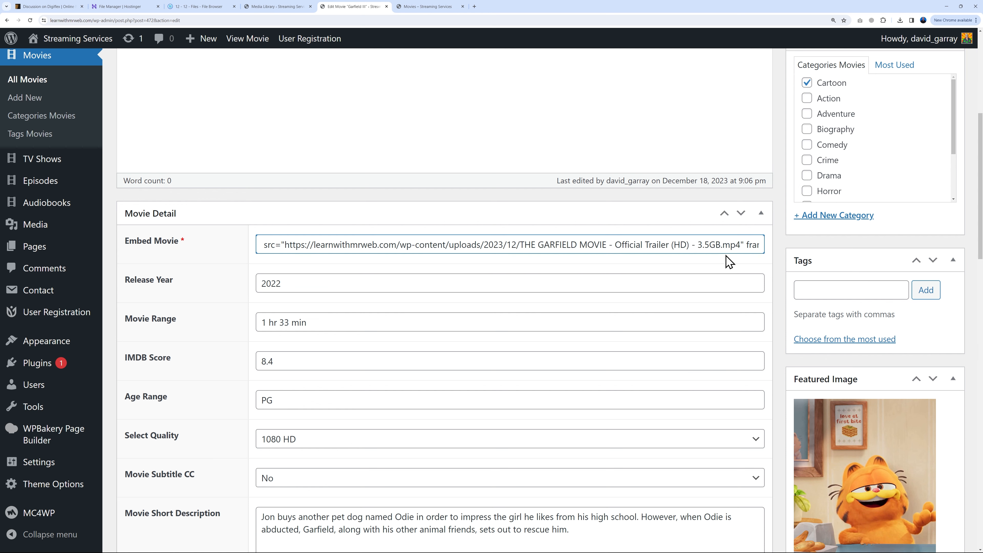
key("Return")
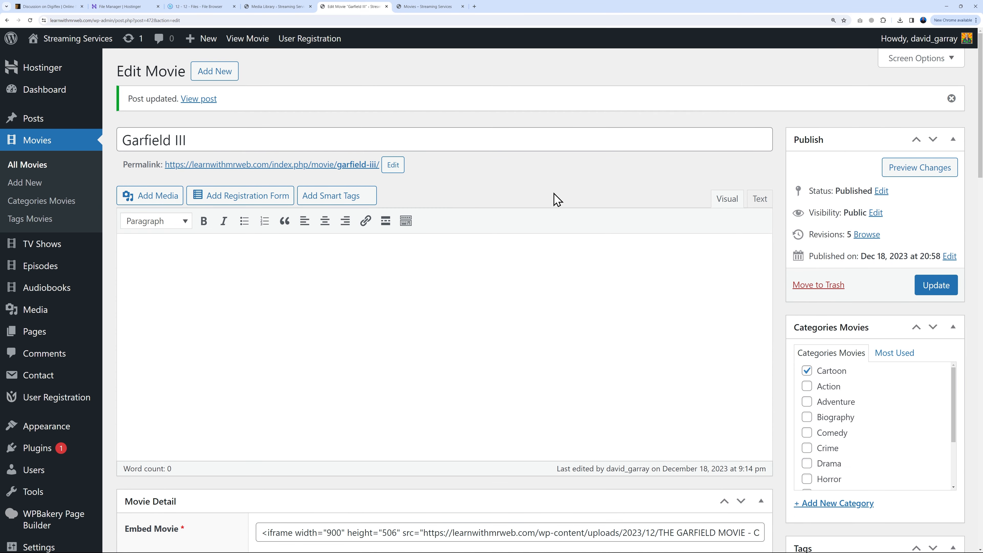
Open Garfield III from the live Movies page and check that its embedded video plays.
left_click(429, 7)
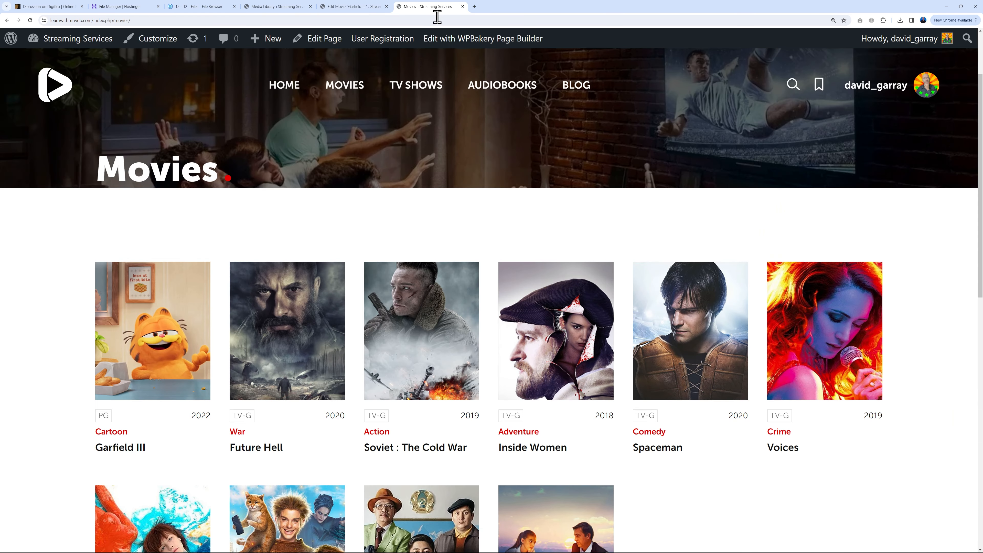
left_click(155, 341)
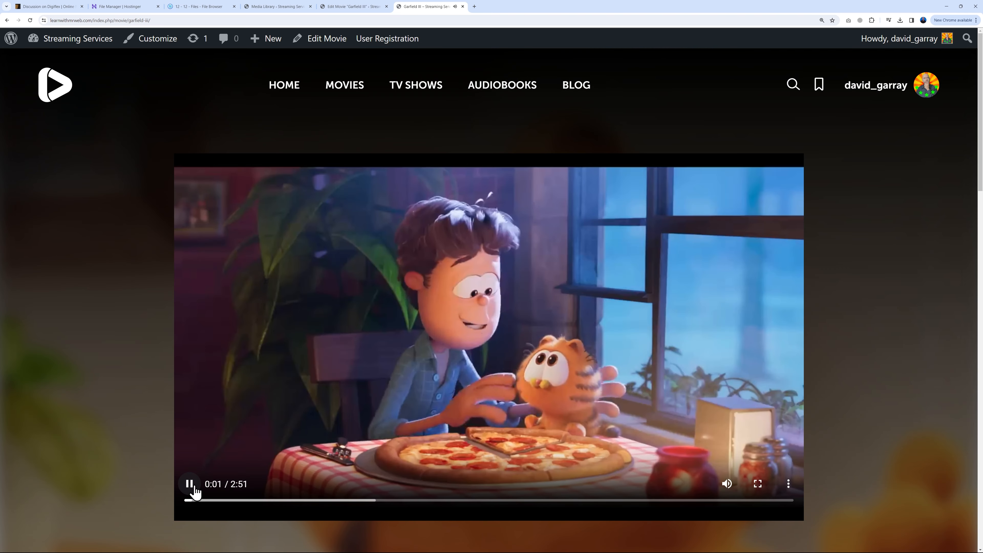
left_click(401, 468)
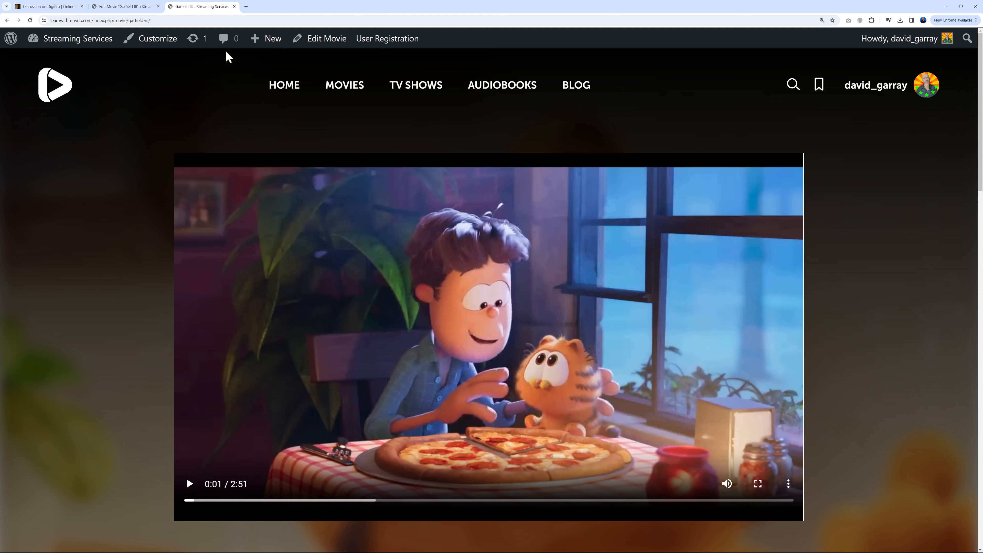
left_click(134, 7)
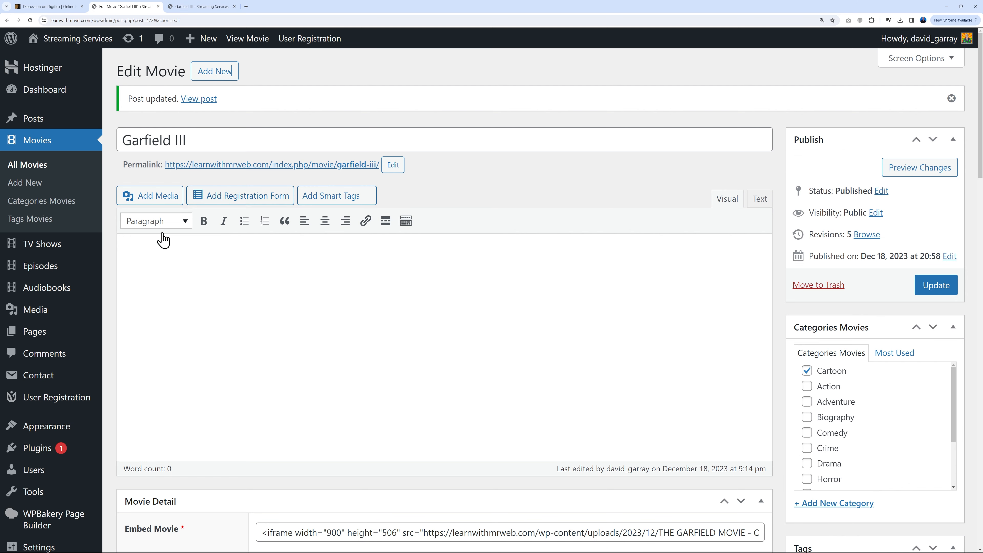
mouse_move(48, 276)
mouse_move(60, 301)
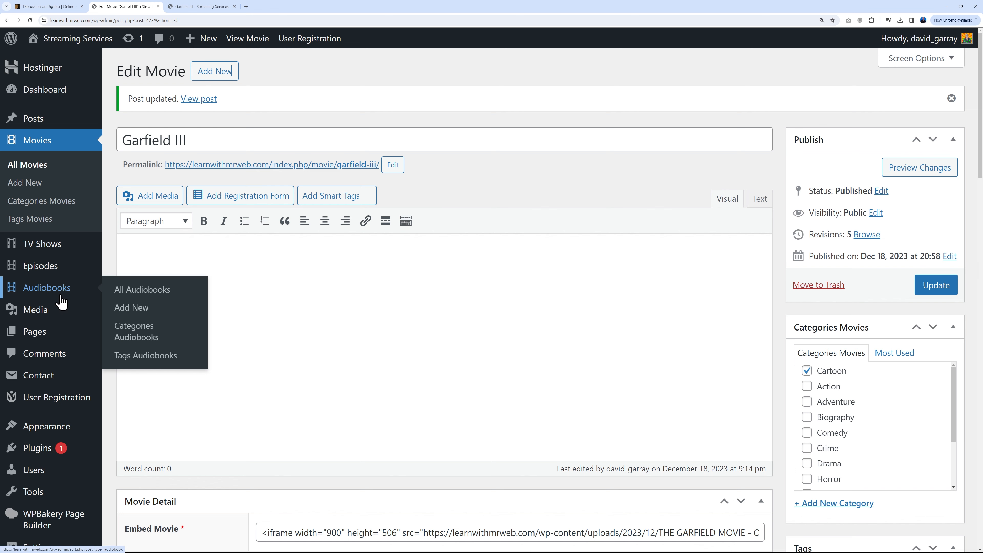
left_click(209, 8)
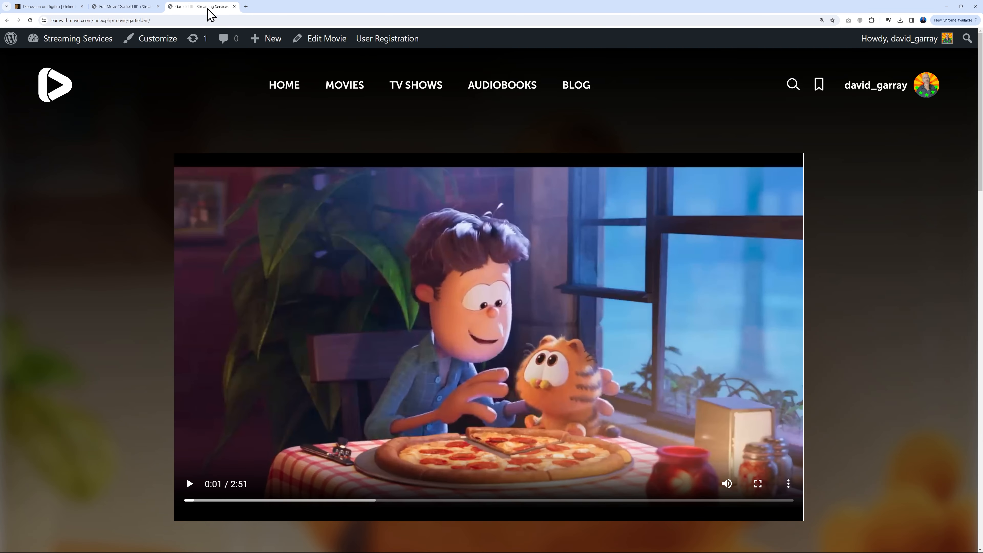
Examine the pricing plans on the live homepage and test the 1-month plan's Get the Deal link, returning to the homepage.
left_click(297, 97)
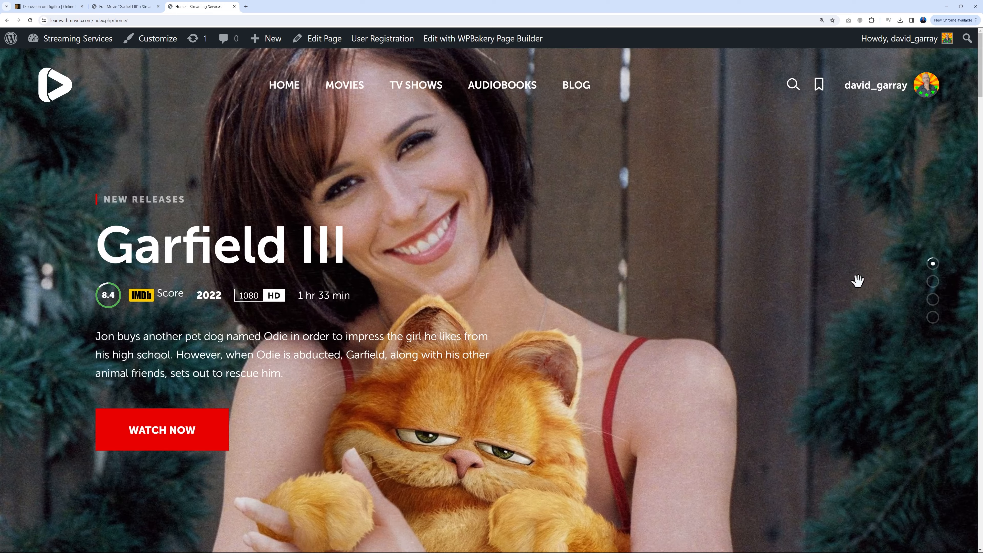
scroll(836, 294, "down", 20)
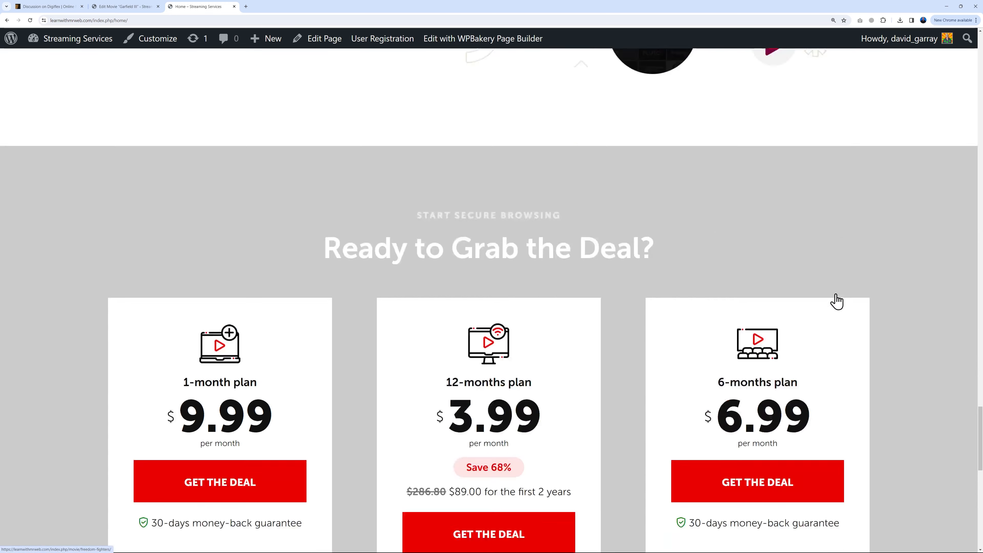
scroll(836, 300, "down", 1)
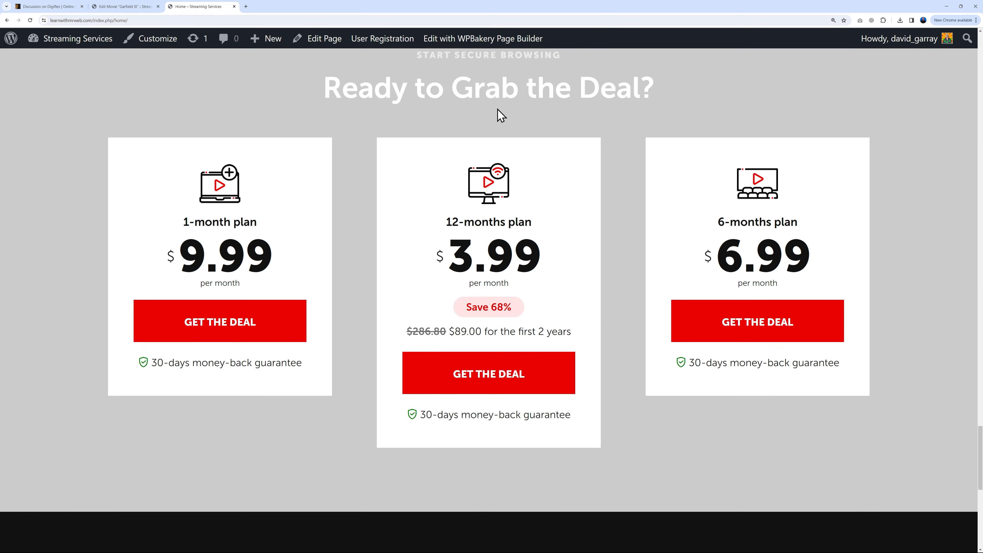
scroll(480, 259, "up", 2)
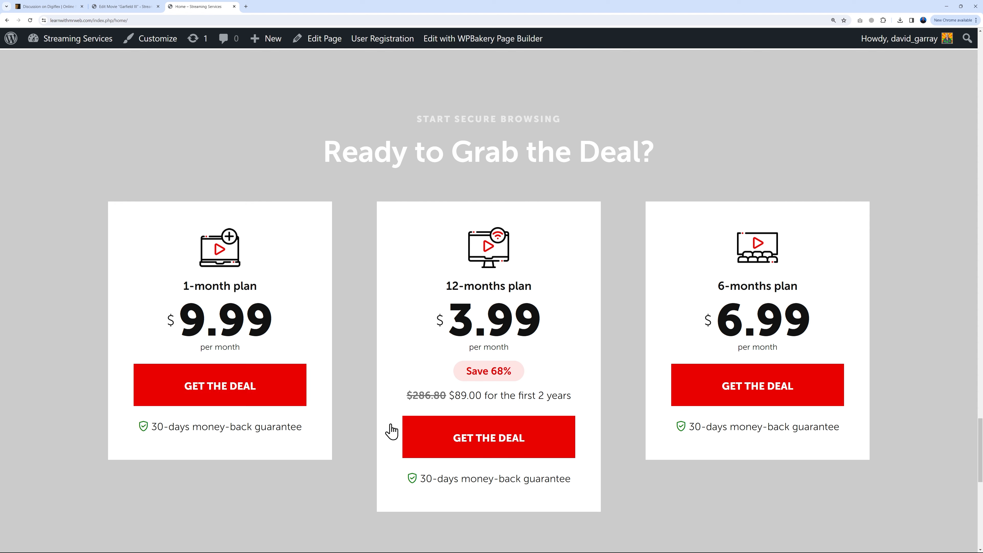
left_click(237, 404)
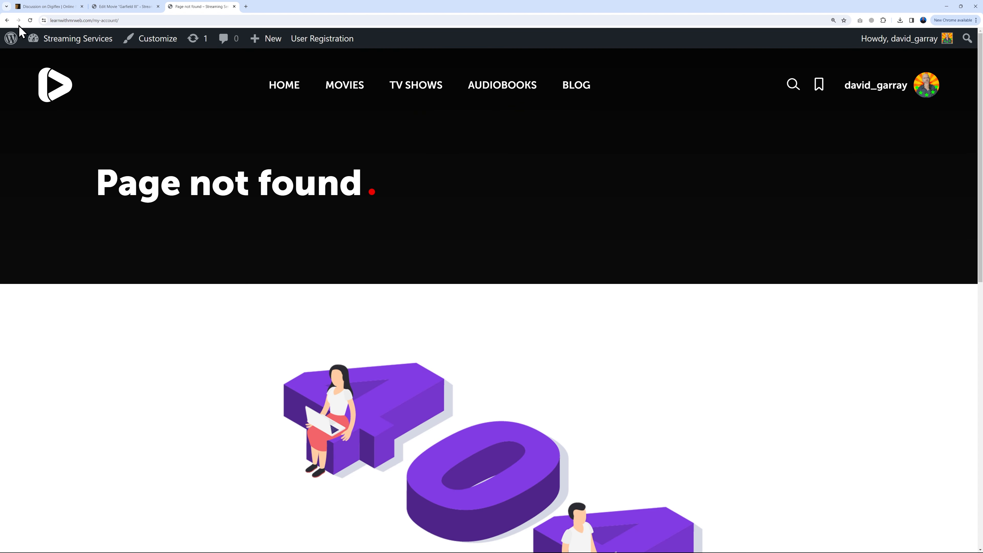
left_click(8, 21)
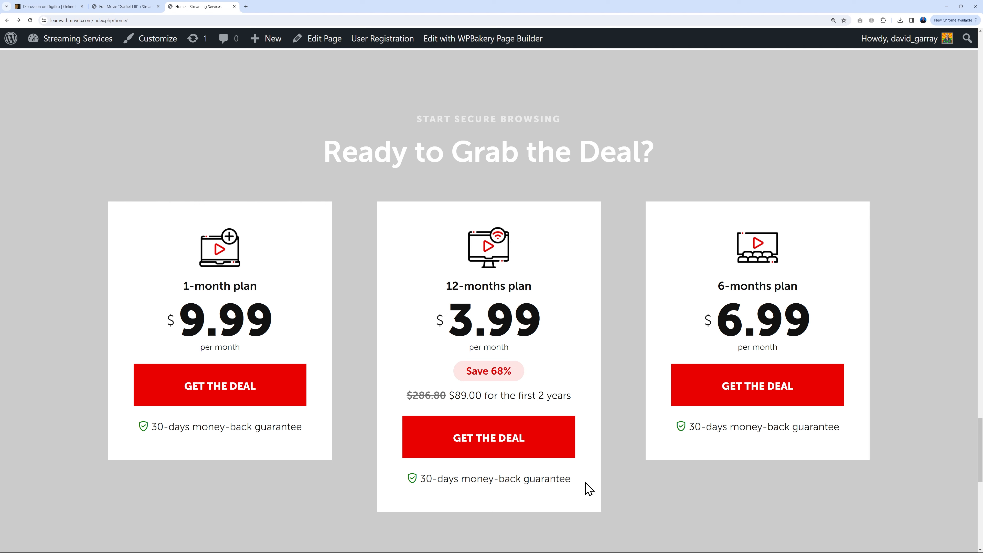
Go to WordPress's page for adding new plugins and search for "Paid Membership Pro".
left_click(125, 7)
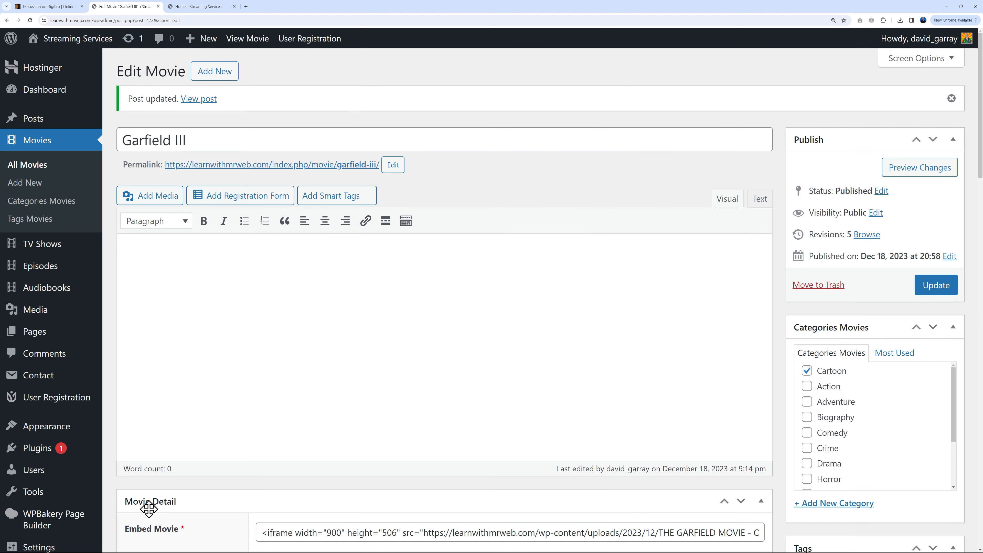
mouse_move(37, 453)
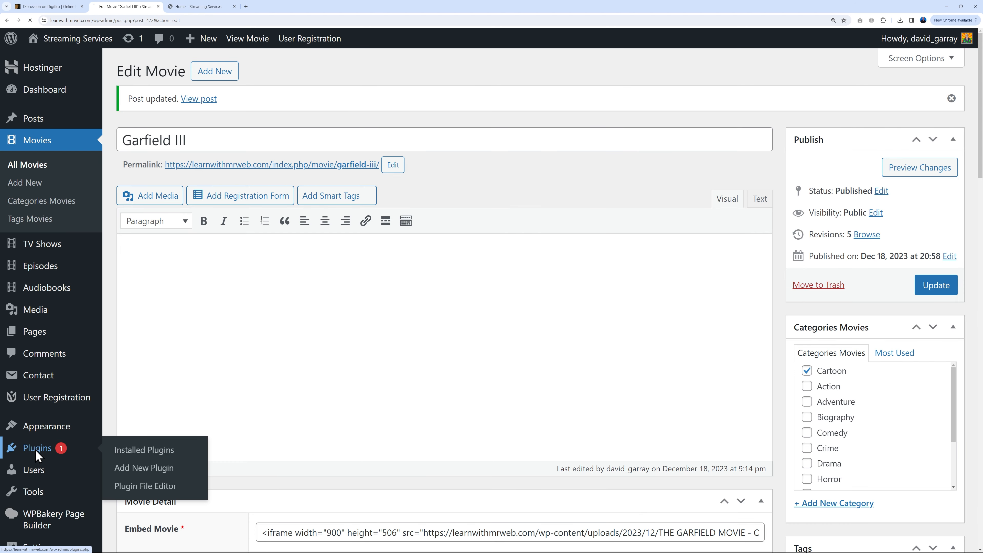
left_click(212, 79)
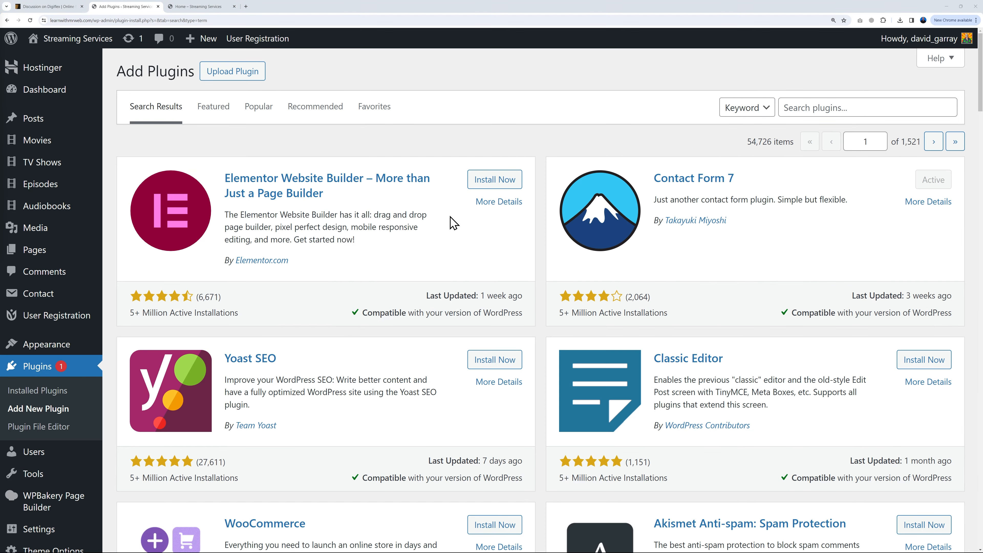
left_click(825, 106)
type("Paid Membership Pro")
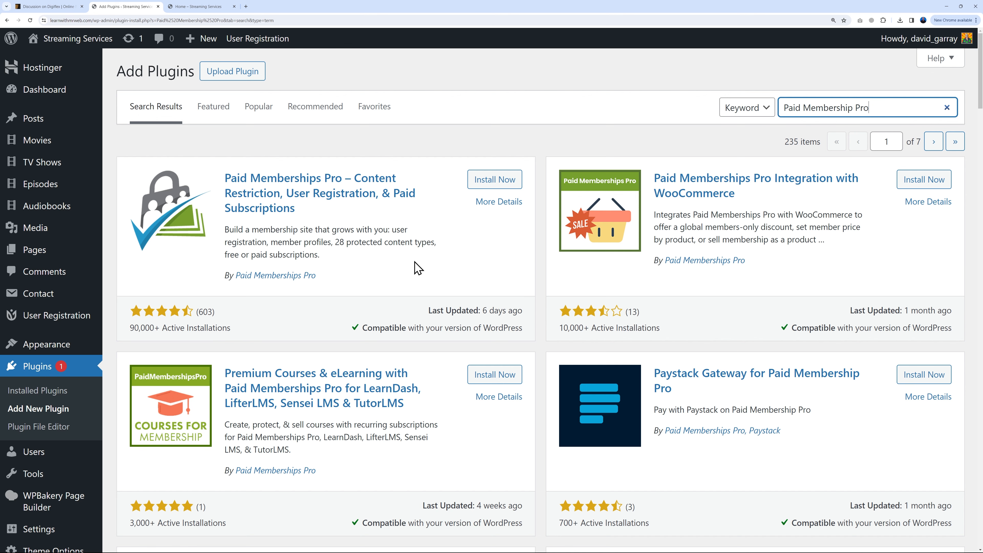
Install and activate the Paid Memberships Pro plugin and locate it among the installed plugins.
left_click(494, 179)
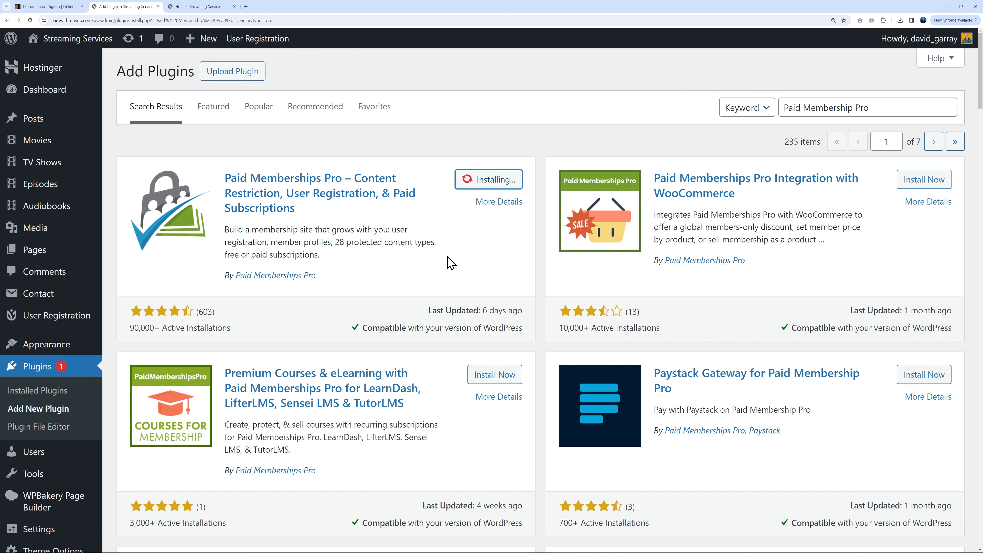
left_click(489, 189)
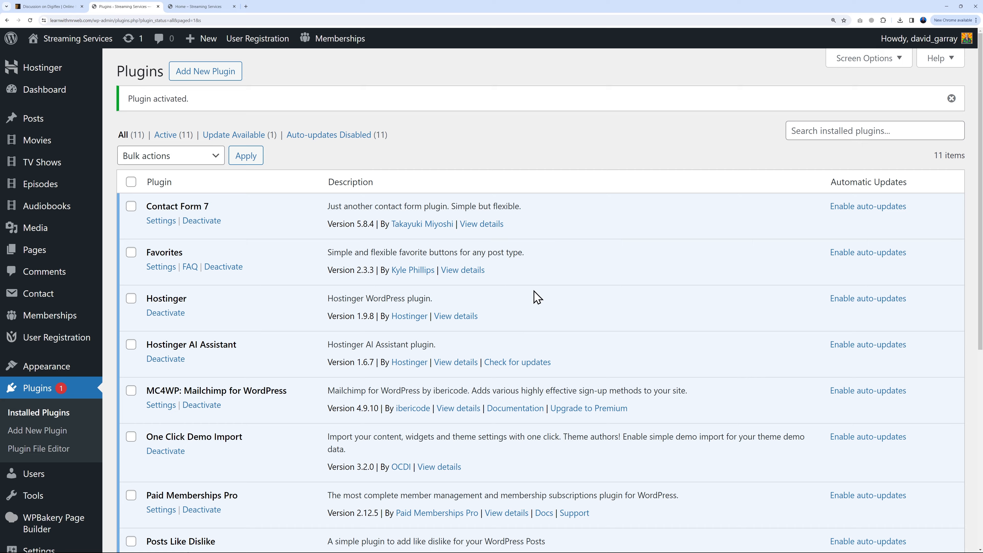
scroll(533, 296, "down", 3)
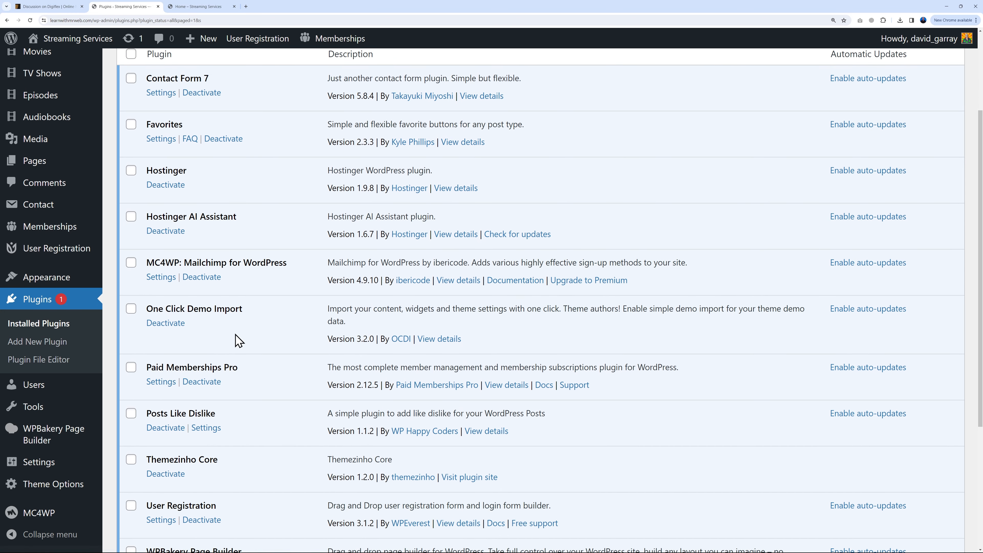
Open the Paid Memberships Pro settings and start its setup wizard.
mouse_move(63, 233)
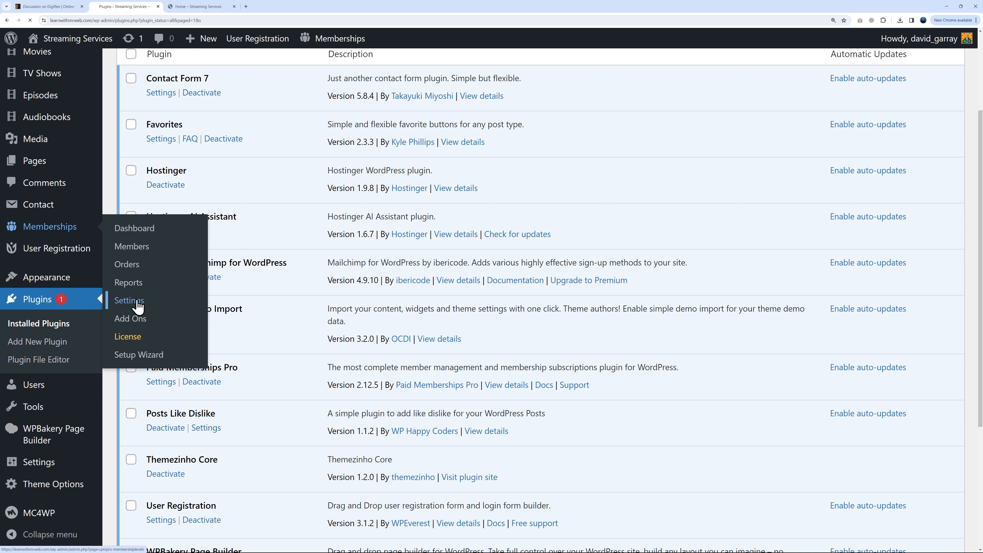
left_click(134, 302)
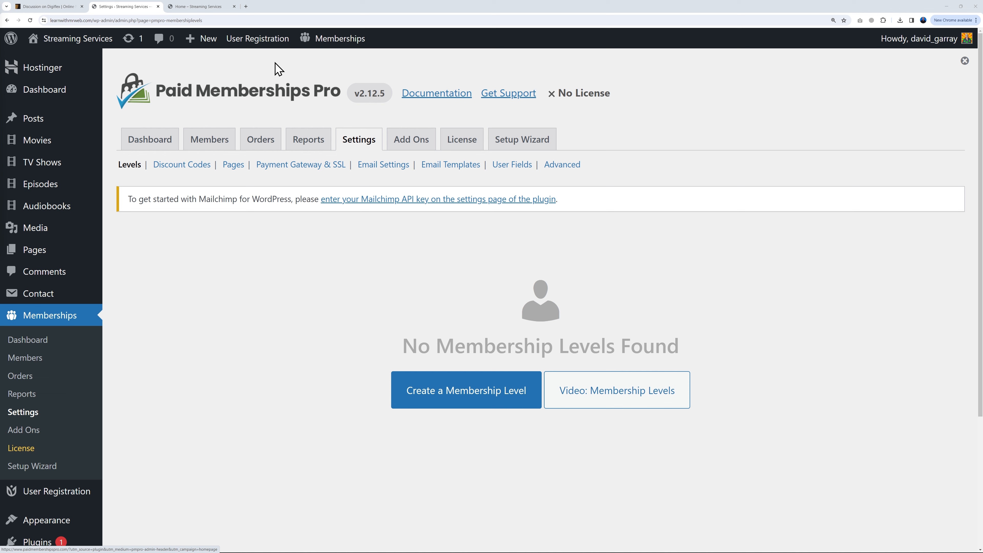
left_click(528, 148)
scroll(819, 386, "down", 2)
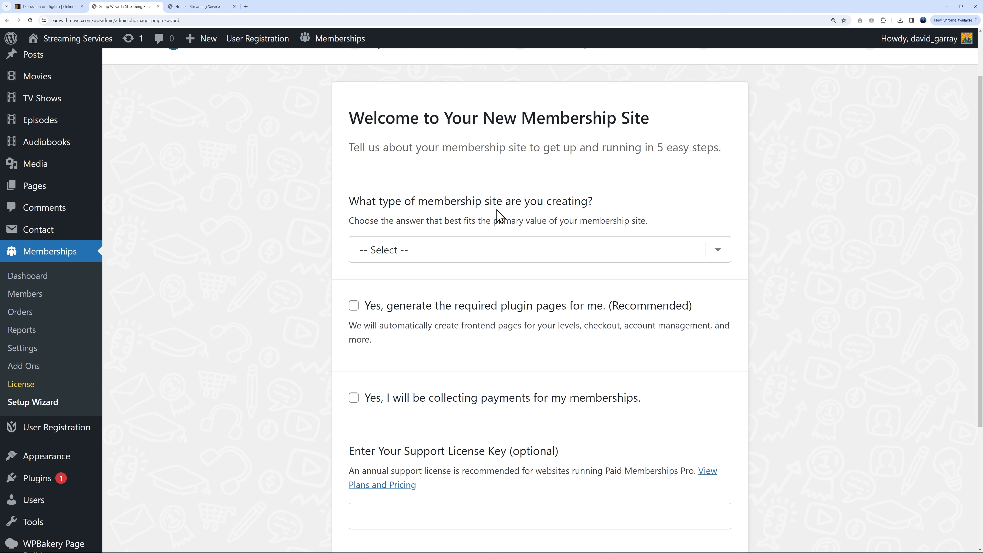
Set the membership site type to Video, enable generating the required plugin pages and collecting payments, and submit the general info.
left_click(723, 250)
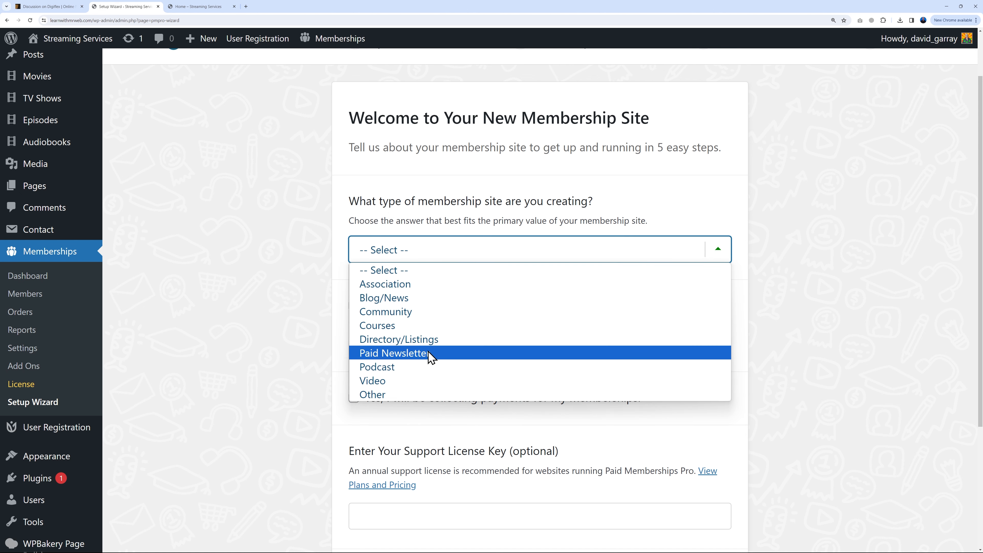
left_click(417, 382)
scroll(817, 302, "down", 2)
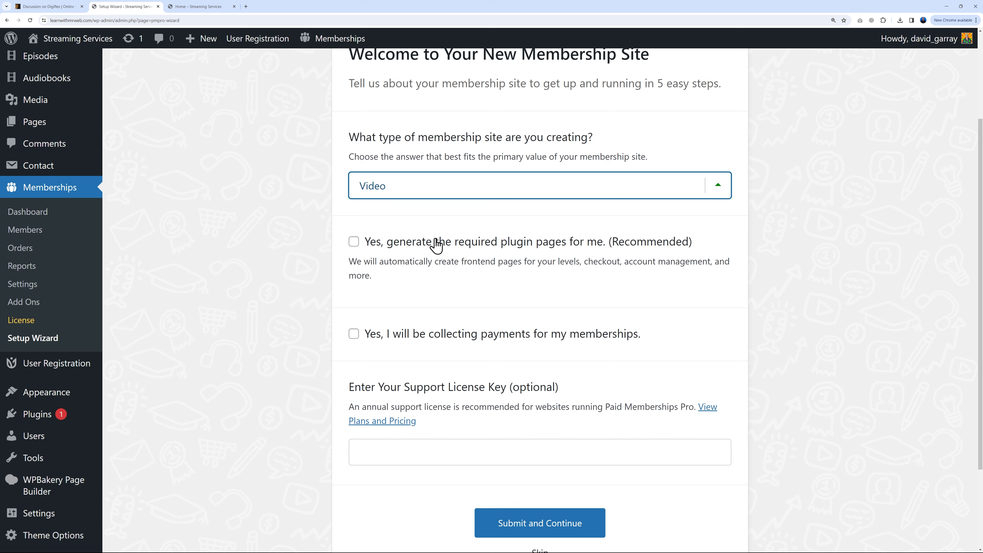
left_click(354, 243)
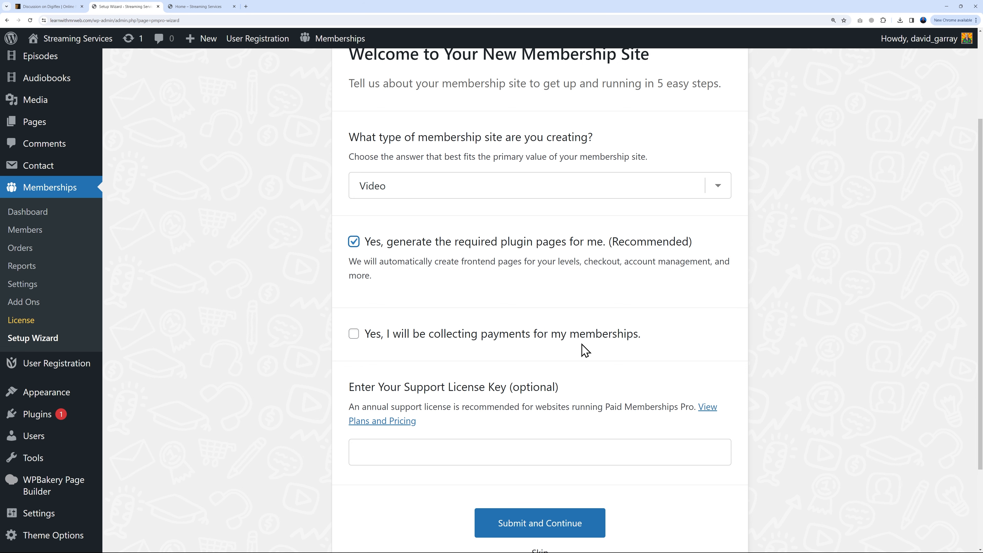
left_click(353, 334)
scroll(762, 346, "down", 3)
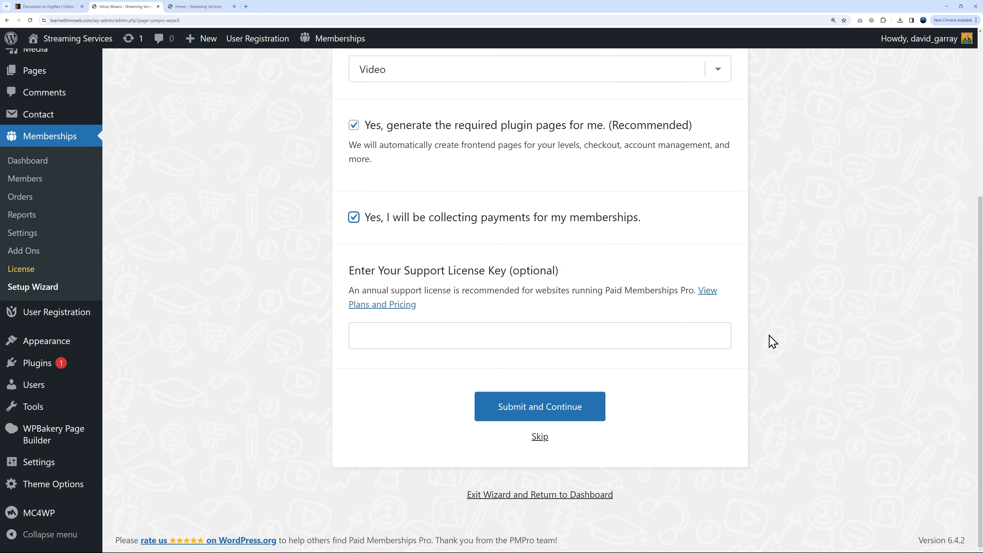
left_click(603, 416)
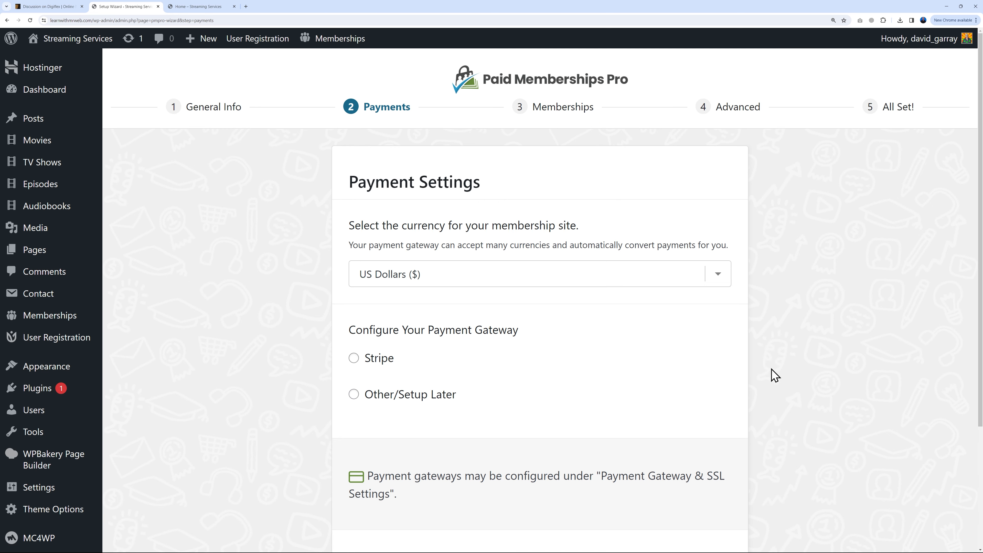
Set the membership site's currency to Euros (€), choose Stripe as the payment gateway, and submit the payment settings.
left_click(721, 279)
left_click(476, 312)
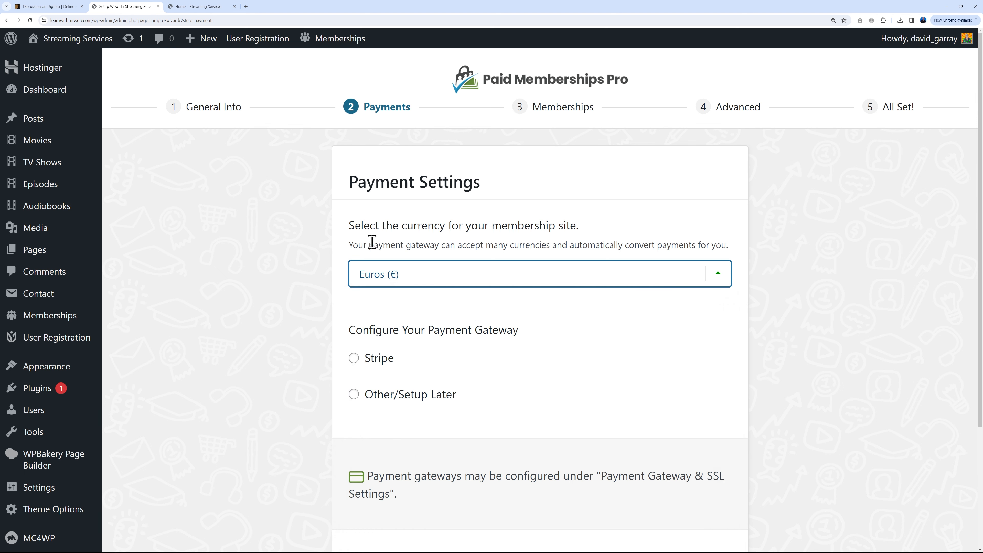
left_click(354, 358)
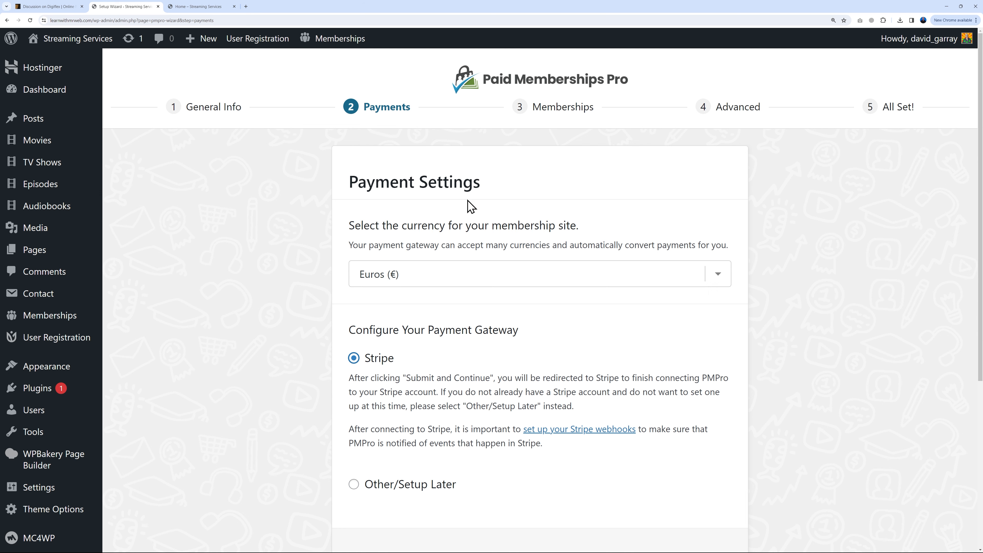
scroll(663, 370, "down", 5)
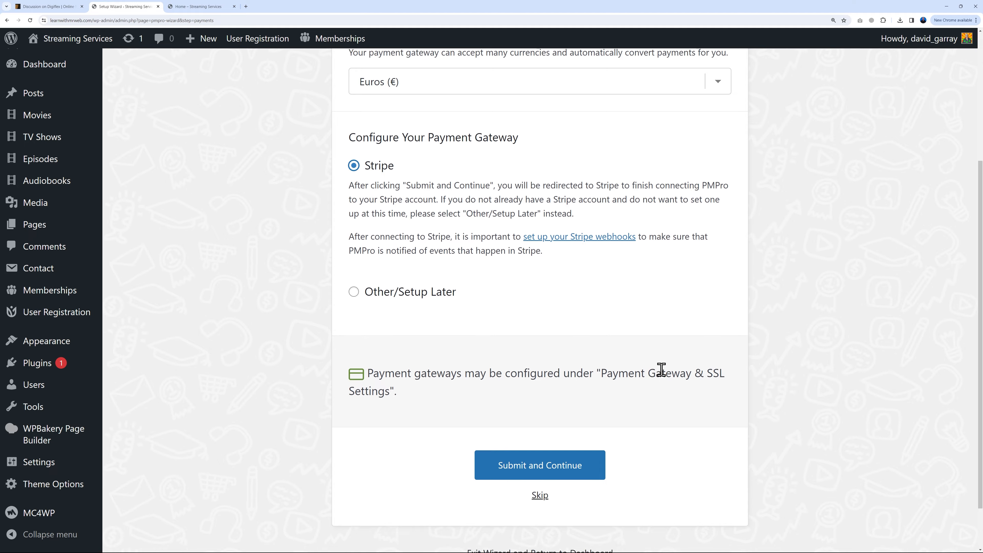
left_click(572, 420)
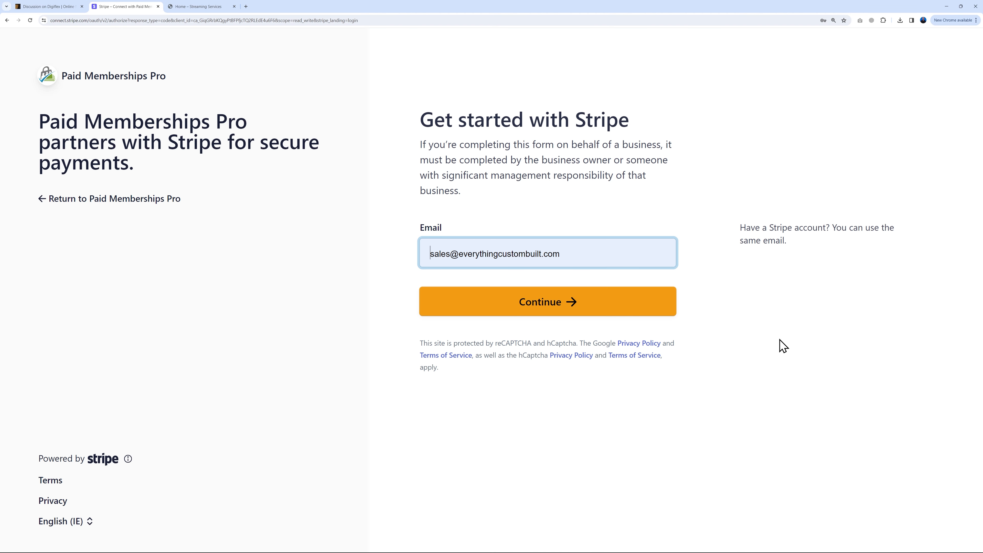
Continue with the prefilled account email on Stripe and finish connecting the account to Paid Memberships Pro.
left_click(570, 303)
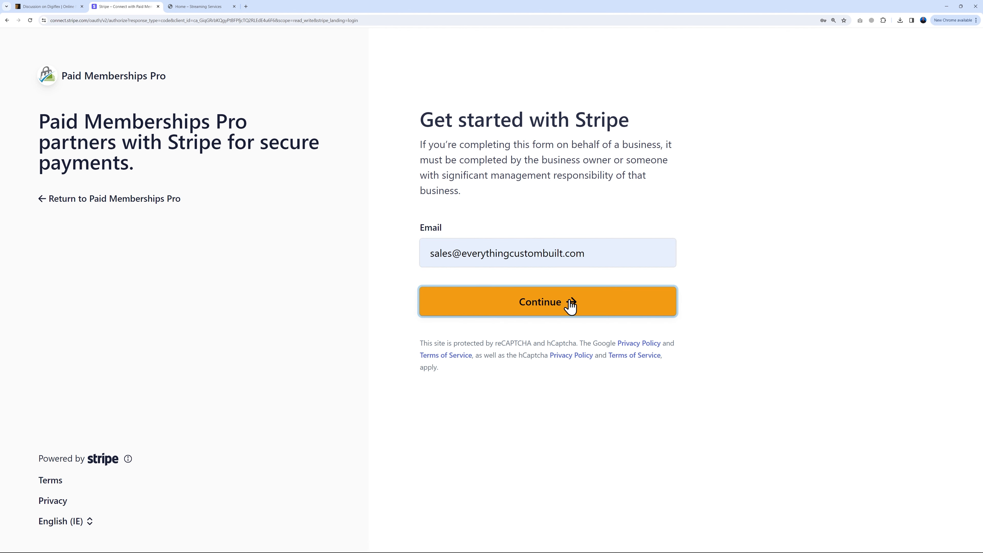
left_click(524, 281)
left_click(550, 309)
left_click(574, 462)
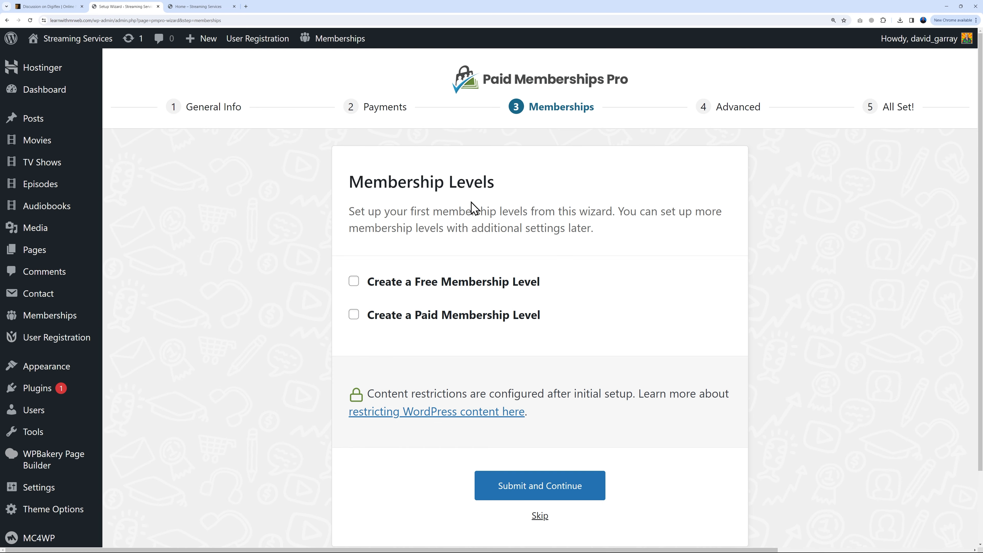
Skip creating membership levels in the wizard and submit the default advanced settings to complete the setup.
scroll(540, 434, "down", 2)
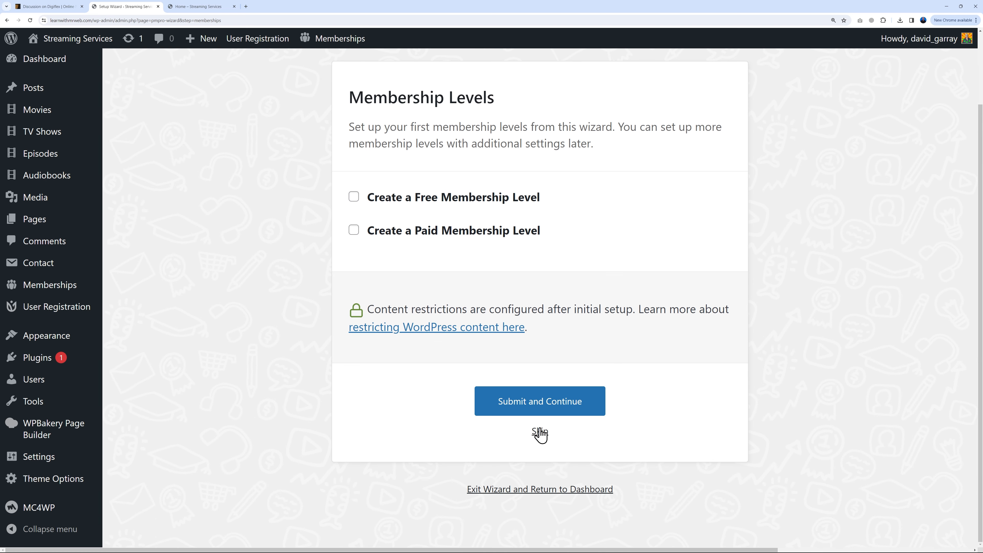
left_click(540, 432)
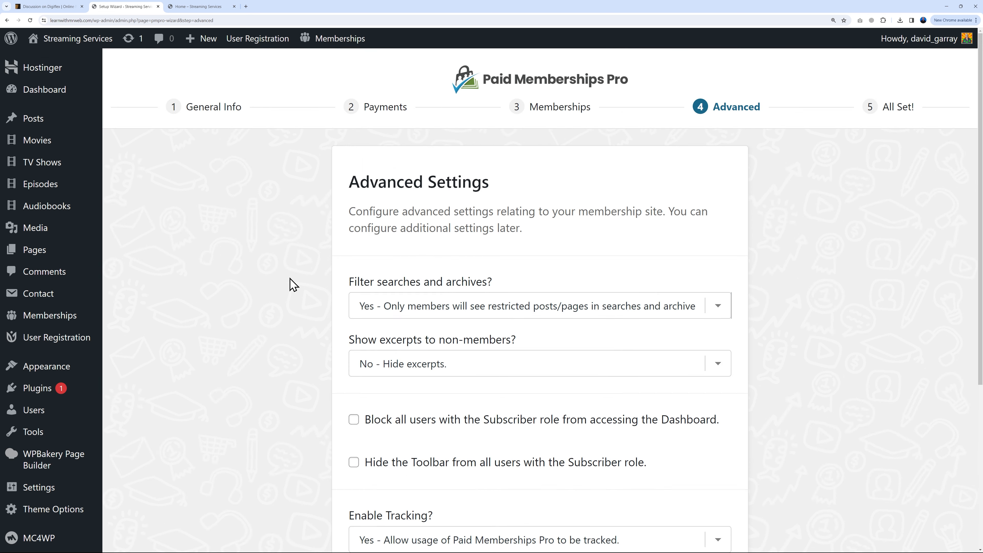
scroll(797, 383, "down", 5)
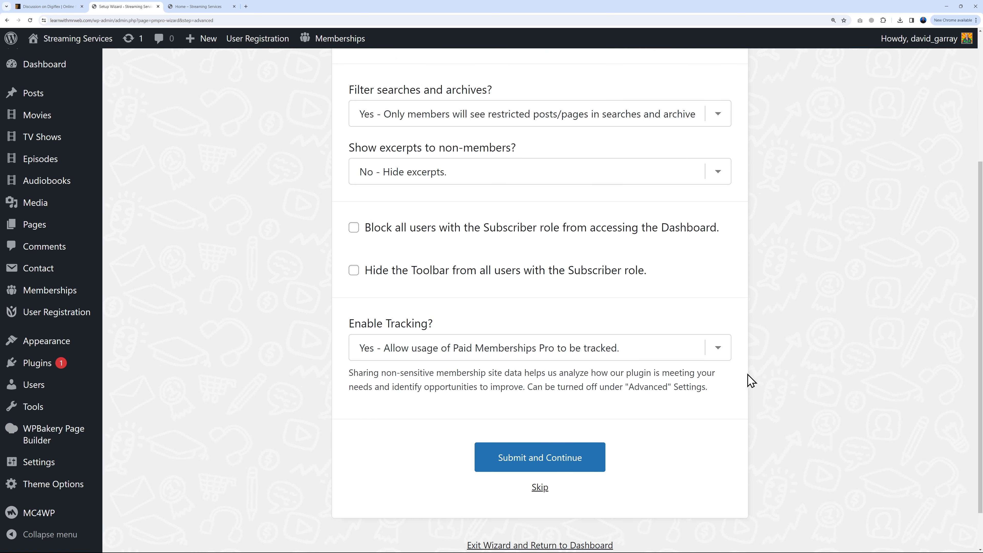
left_click(541, 469)
scroll(851, 377, "down", 5)
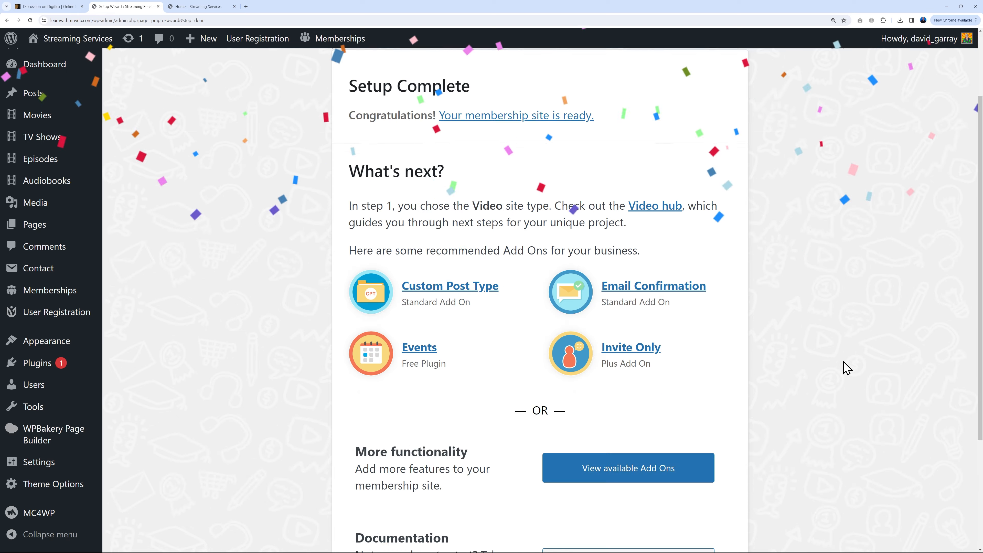
scroll(845, 367, "up", 5)
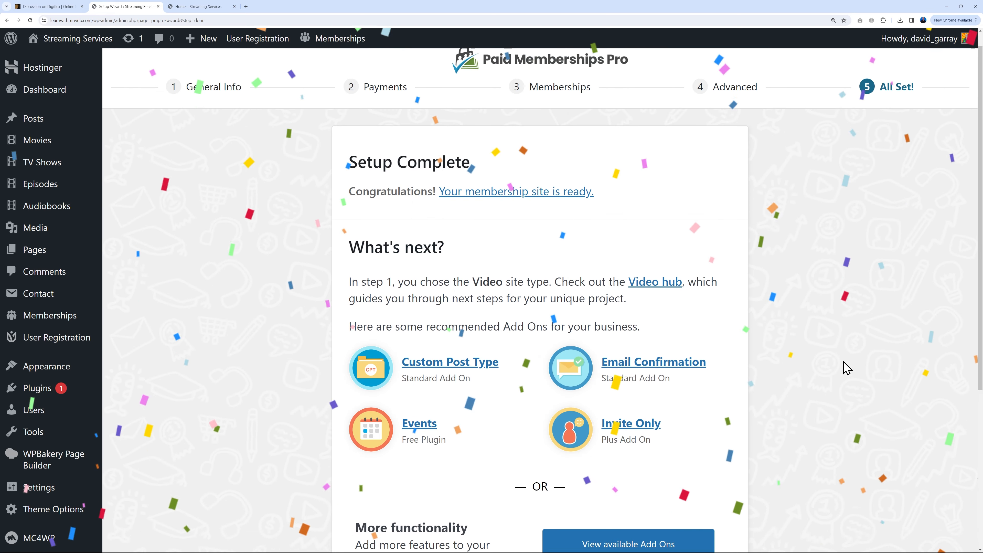
Start a new Monthly membership level from the Paid Memberships Pro dashboard, consulting the pricing plans on the live homepage.
mouse_move(73, 317)
left_click(143, 320)
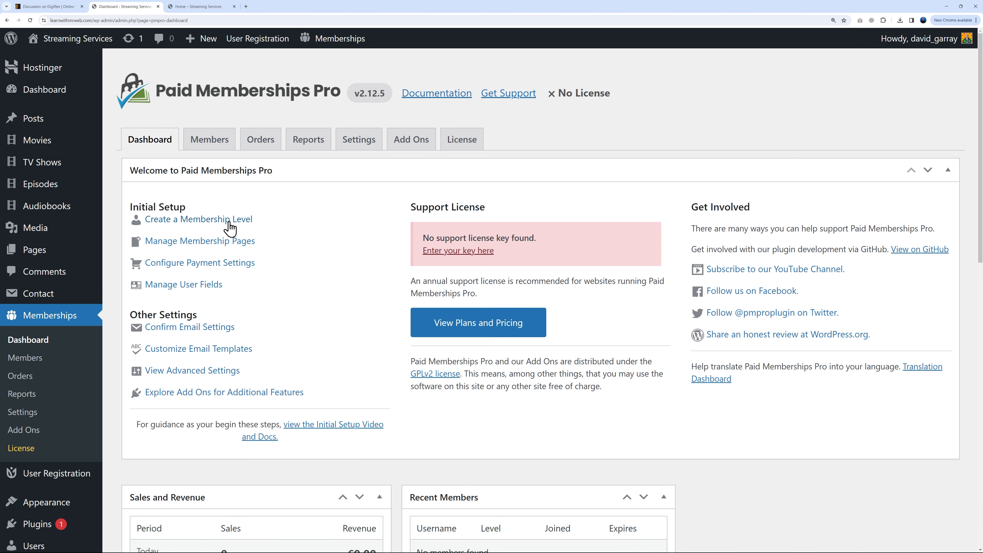
left_click(206, 222)
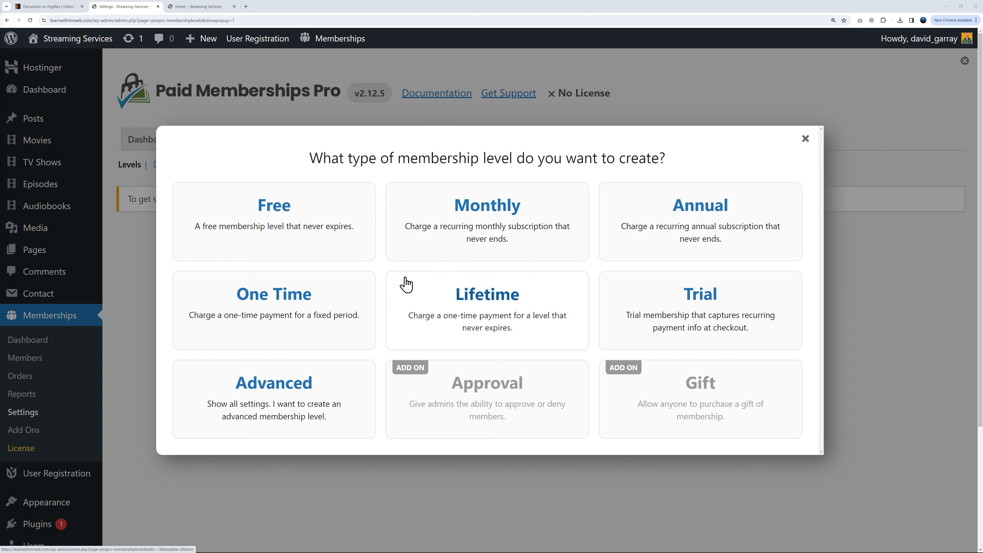
left_click(211, 7)
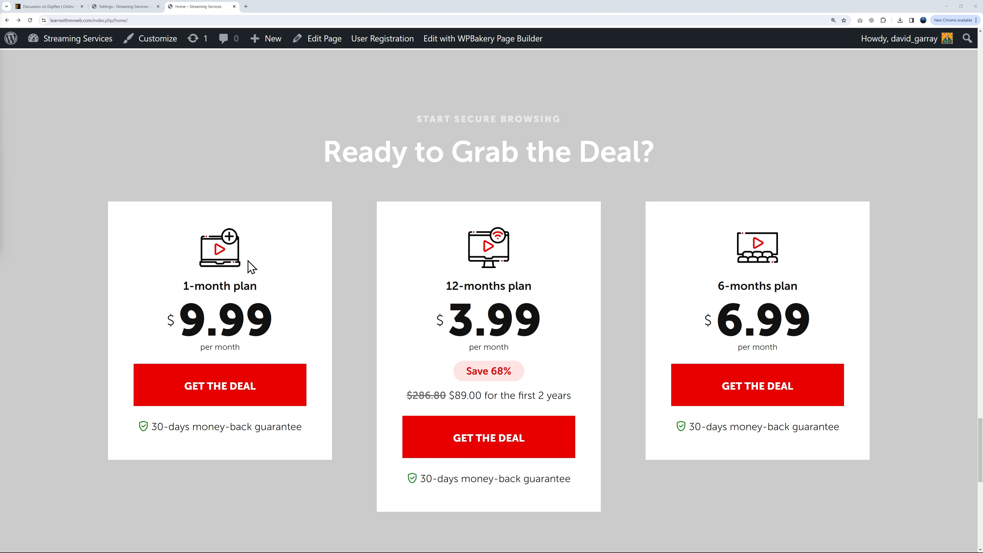
left_click(107, 7)
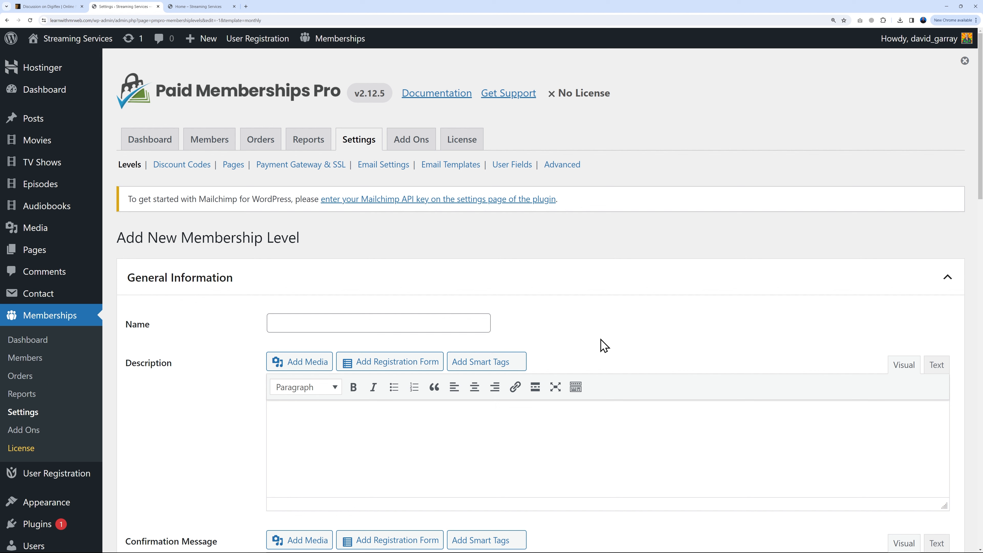
Name the level "Pay as you go", describe it as "Monthly subscription. Cancel Anytime." and add a congratulatory confirmation message about the Pay-as-you-go plan.
left_click(416, 324)
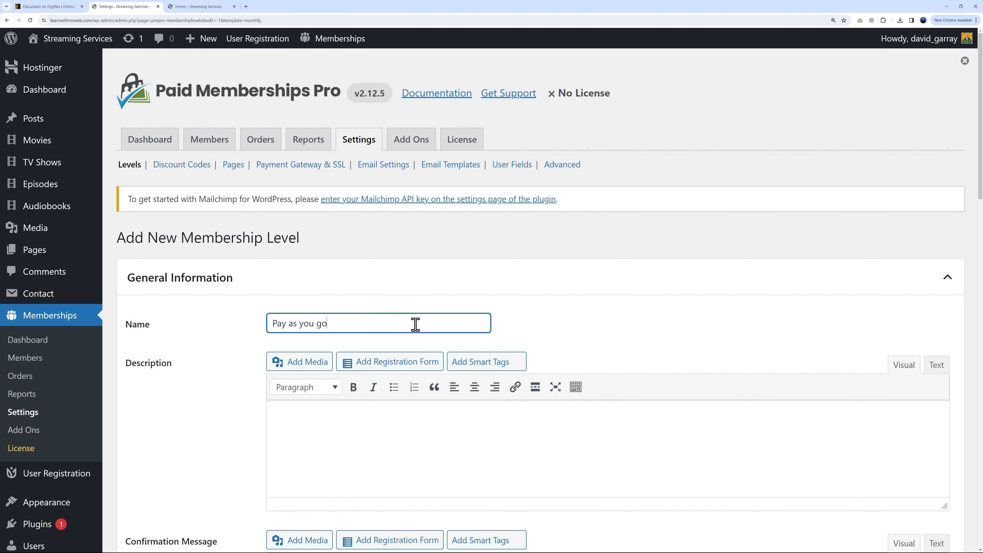
scroll(193, 328, "down", 7)
left_click(382, 142)
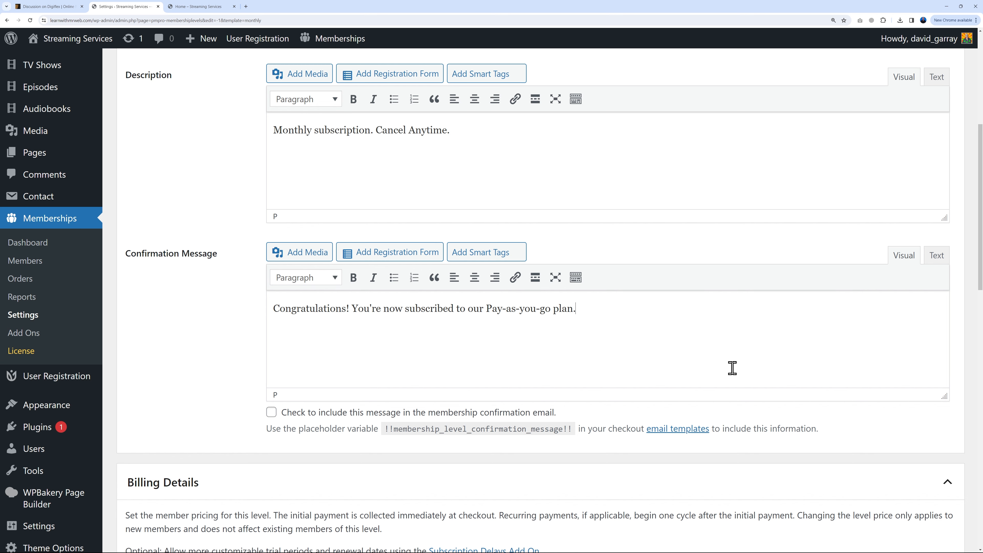
Set the level's initial payment and monthly billing amount to €9.99, matching the homepage's 1-month plan.
scroll(735, 369, "down", 5)
scroll(754, 368, "down", 5)
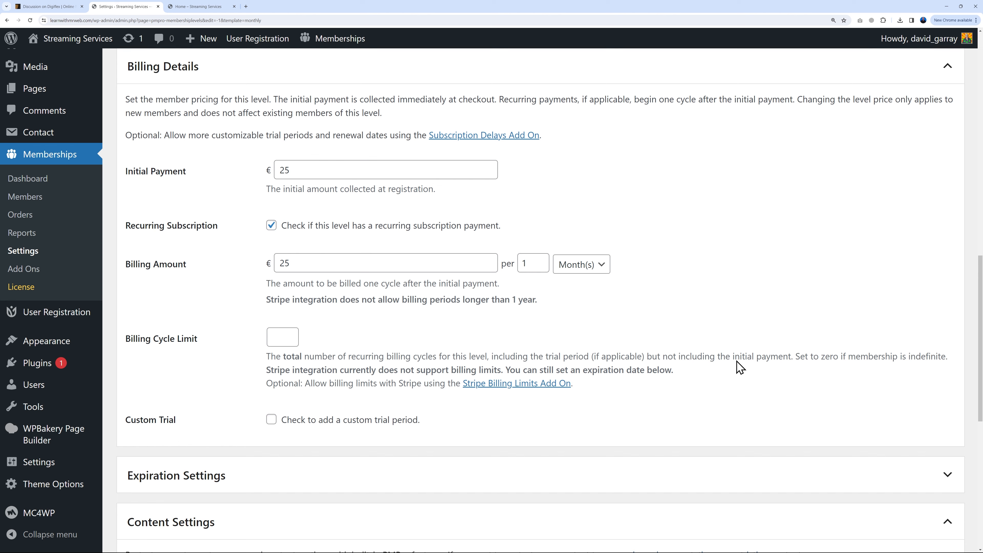
left_click(217, 7)
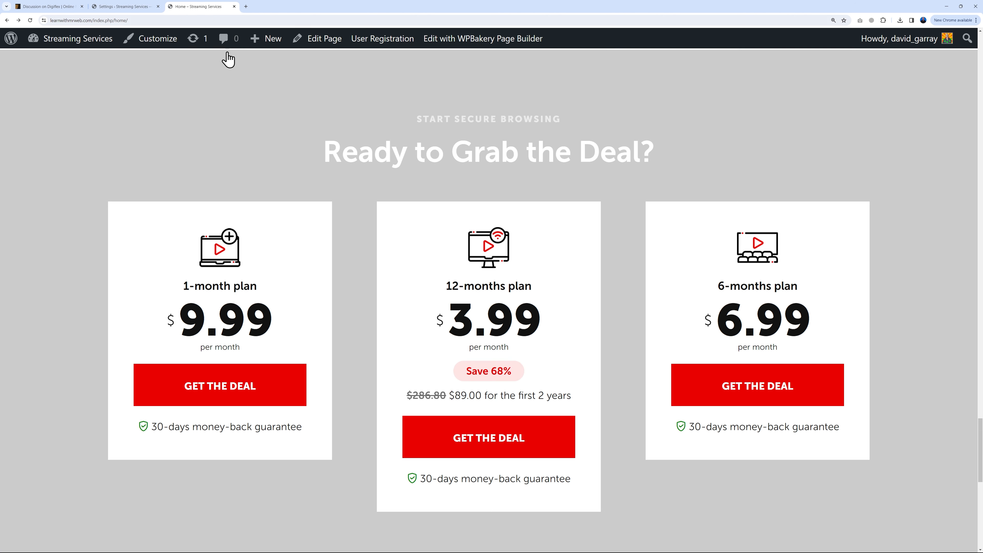
left_click(124, 7)
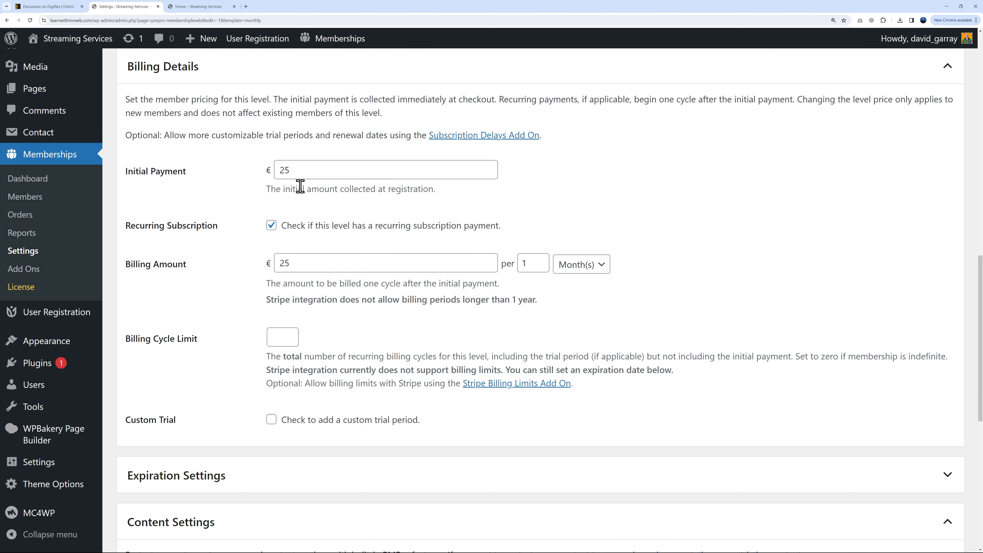
left_click_drag(279, 170, 357, 167)
type("9.99")
left_click(246, 253)
left_click_drag(274, 262, 352, 252)
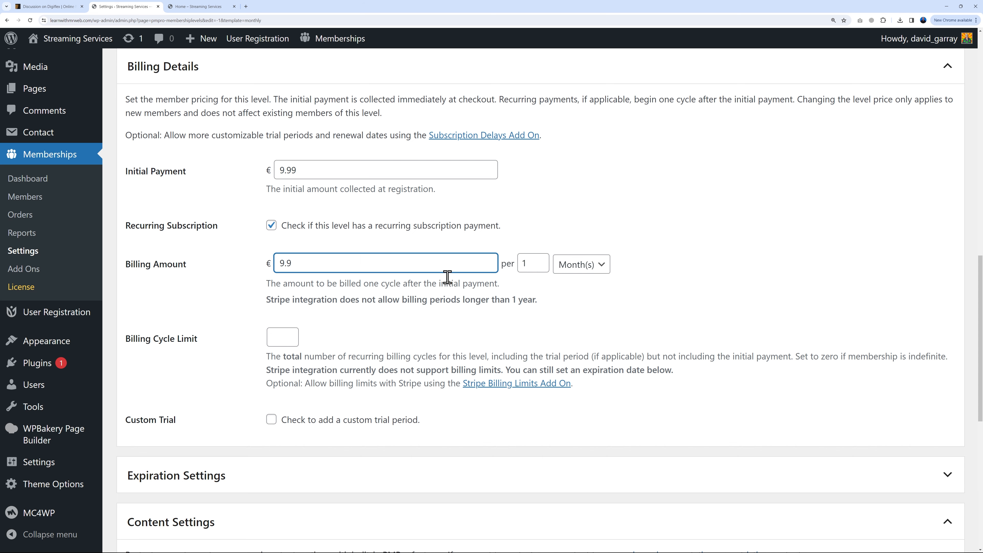
left_click(683, 280)
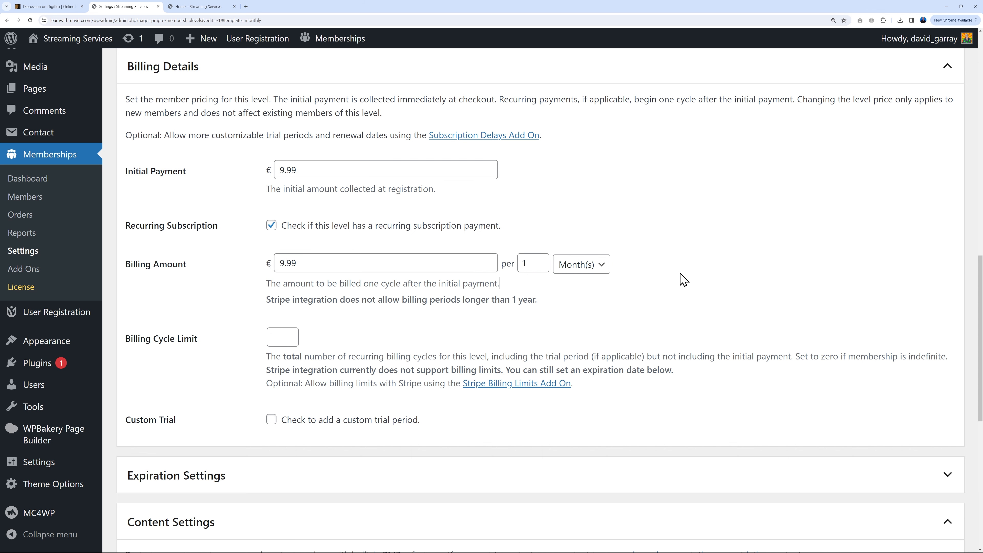
Save the Pay as you go level without content restrictions and check it against the homepage's pricing plans.
scroll(681, 308, "down", 5)
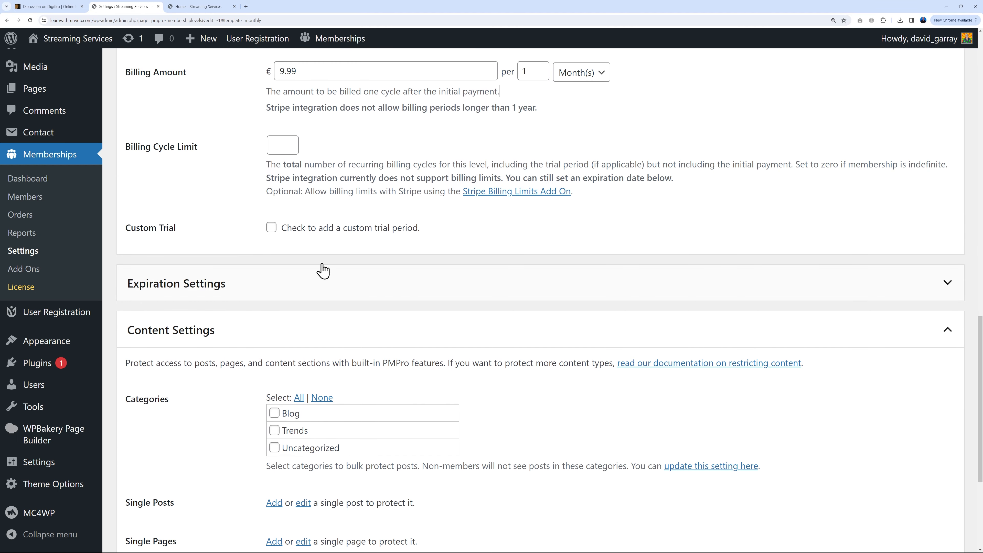
scroll(620, 285, "down", 5)
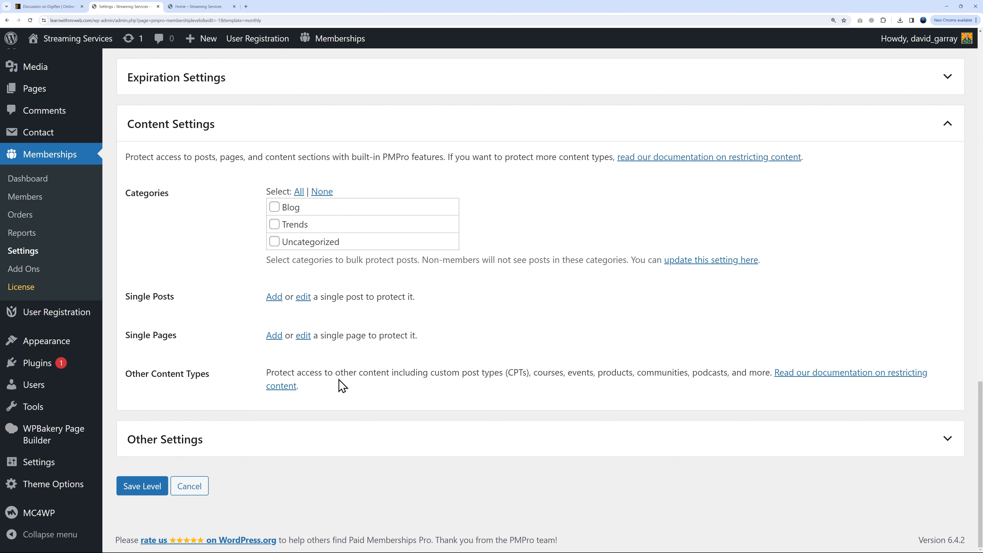
left_click(138, 489)
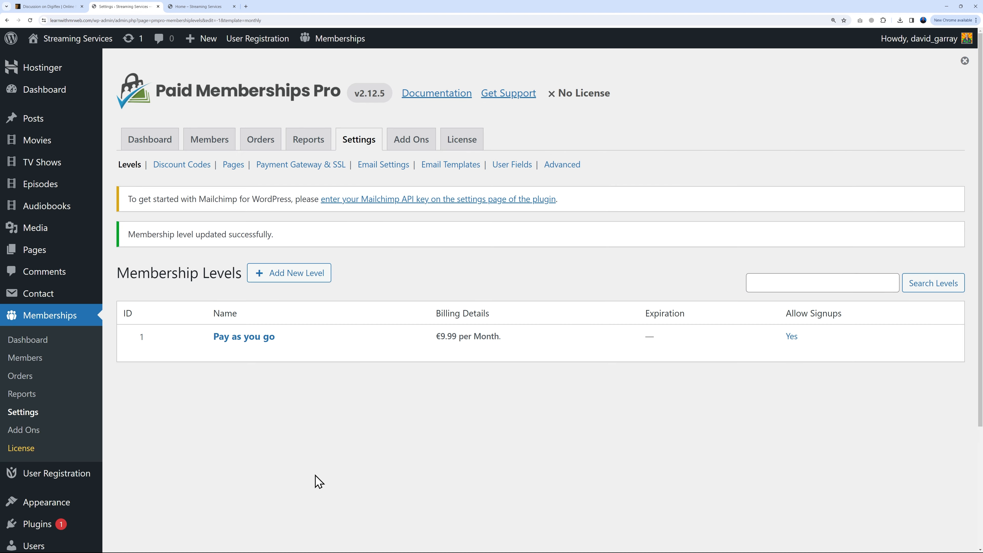
key("ctrl+Tab")
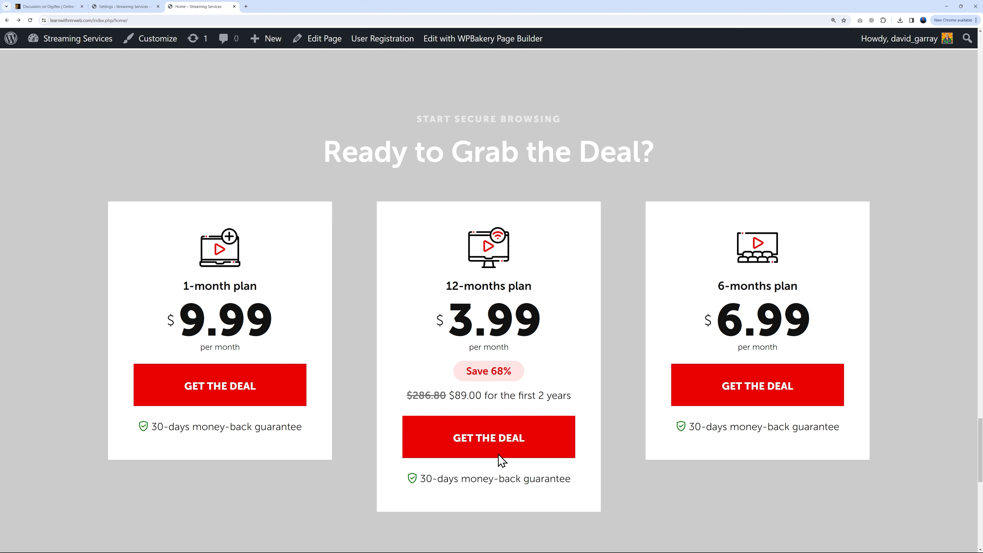
left_click(124, 6)
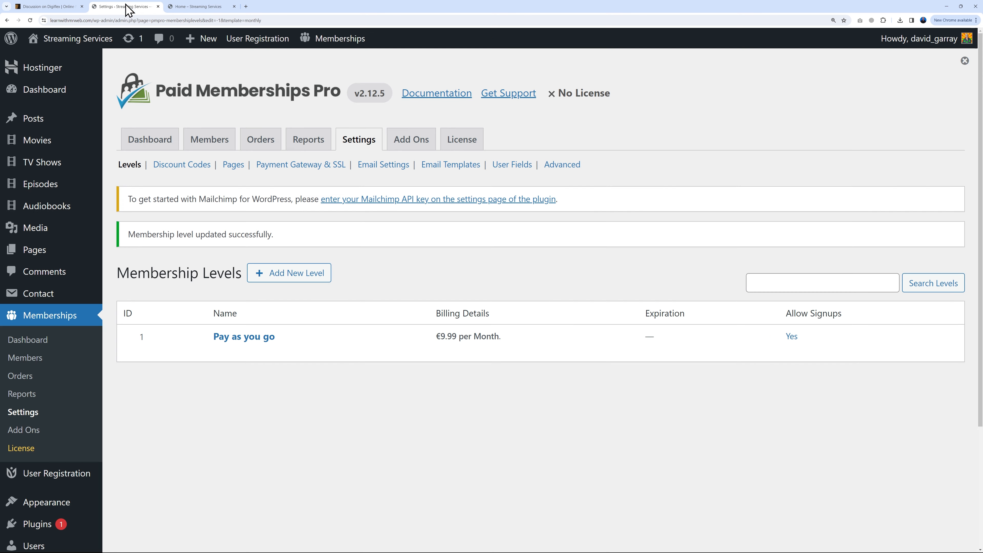
Start an Annual level named "1-year subscription" with description "Reduced price for a whole year." and confirmation "Congratulations! You're now subscribed to our yearly plan.".
left_click(275, 275)
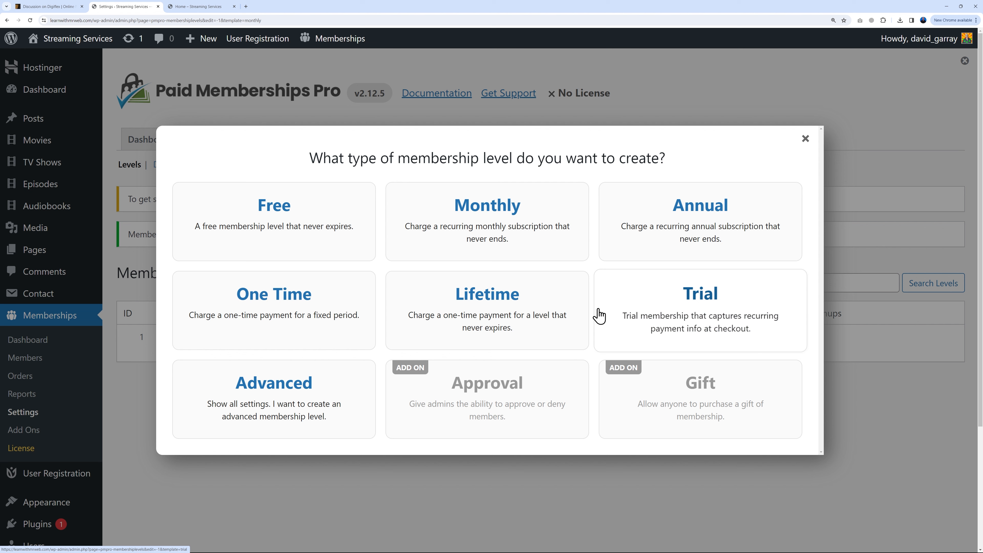
left_click(690, 234)
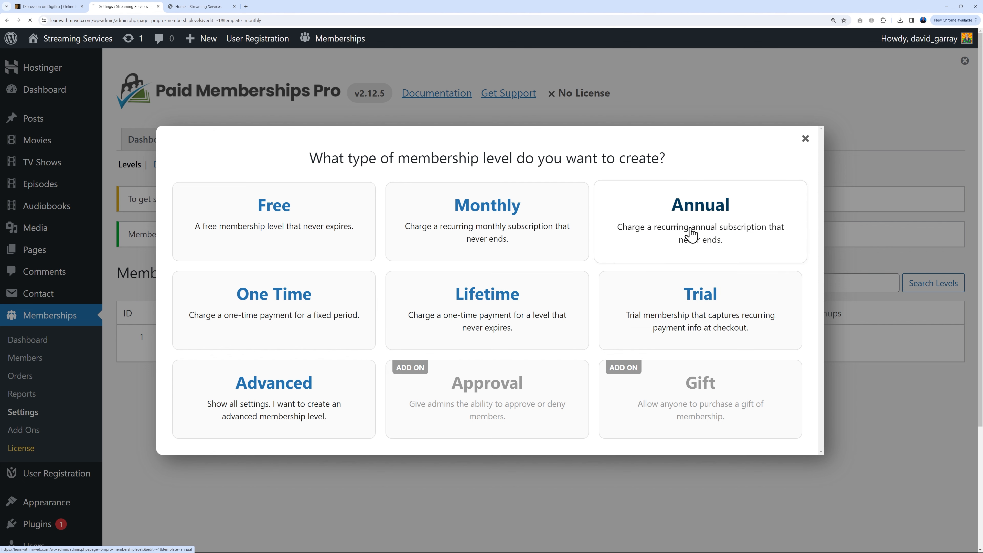
left_click(417, 315)
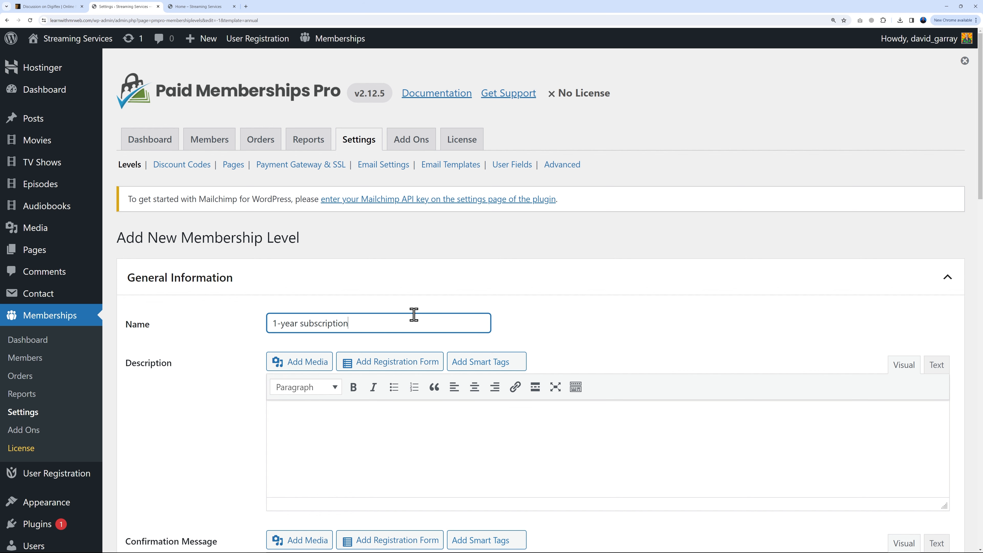
type("1-year subscription")
scroll(211, 390, "down", 3)
left_click(313, 325)
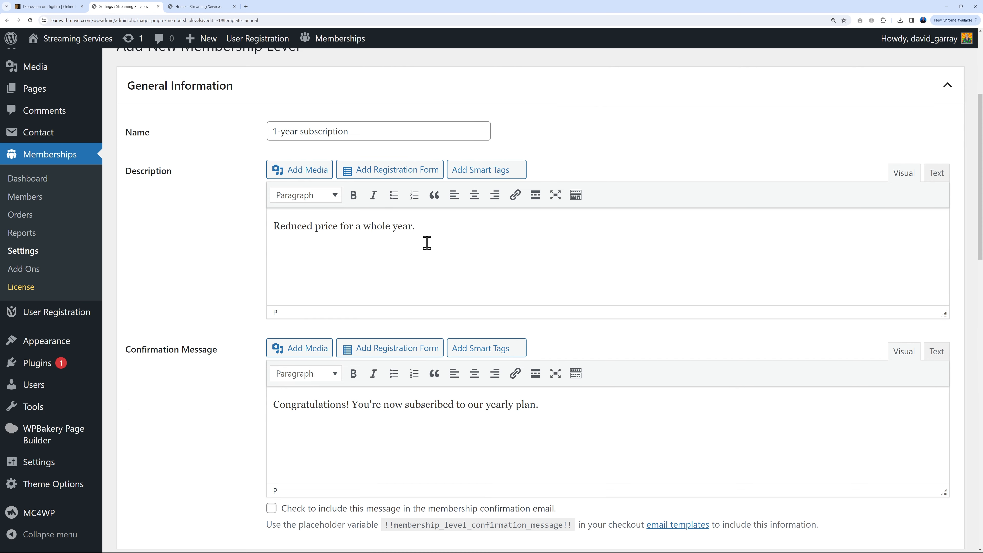
scroll(419, 344, "down", 2)
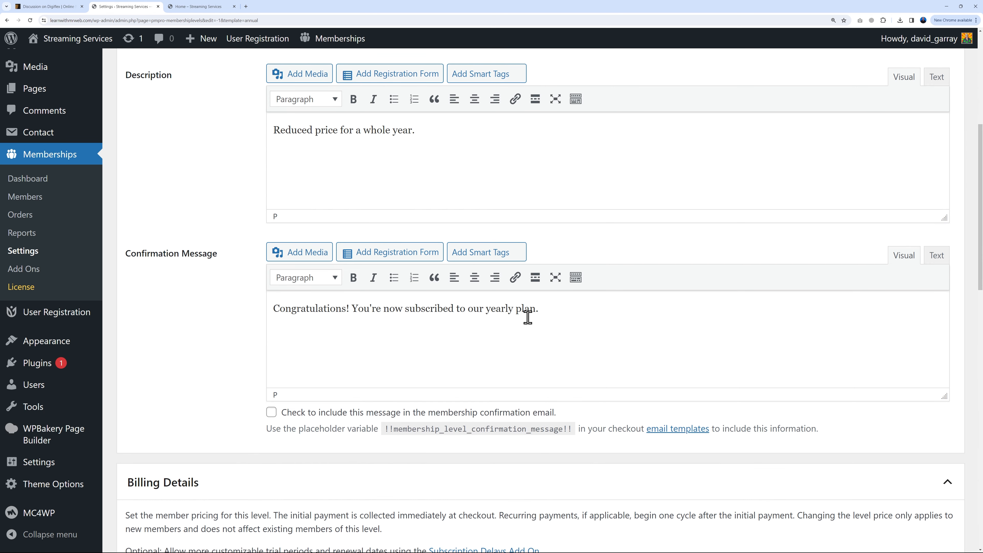
Set the 1-year level's initial payment to €47.88, consulting the 12-months plan price on the live homepage.
scroll(577, 321, "down", 3)
scroll(577, 321, "down", 5)
left_click(280, 234)
left_click_drag(280, 234, 348, 231)
key("BackSpace")
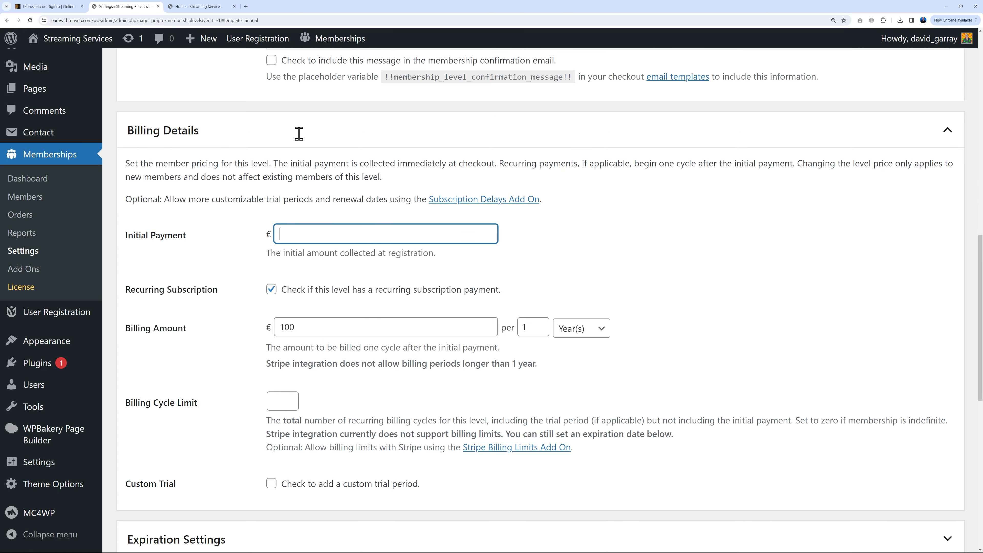
left_click(197, 6)
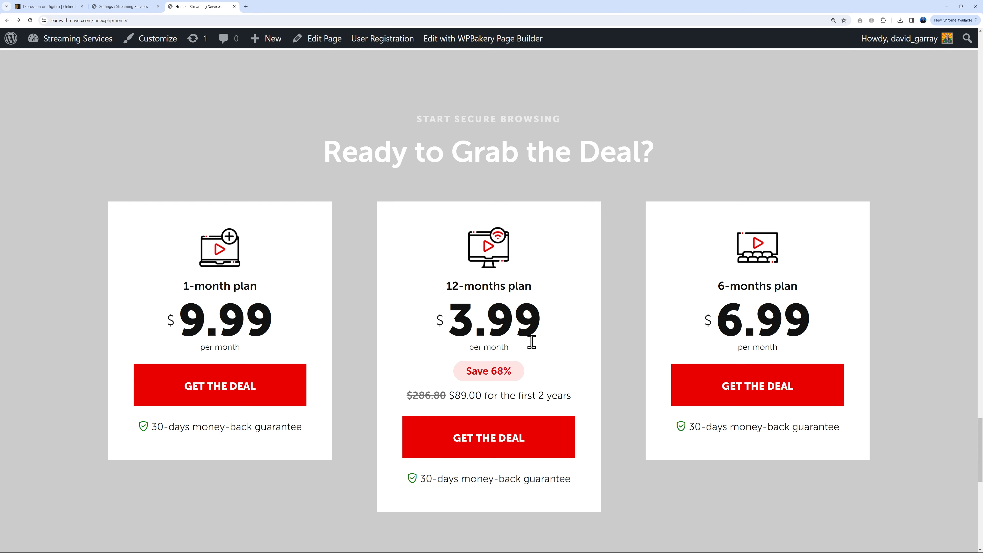
left_click(142, 7)
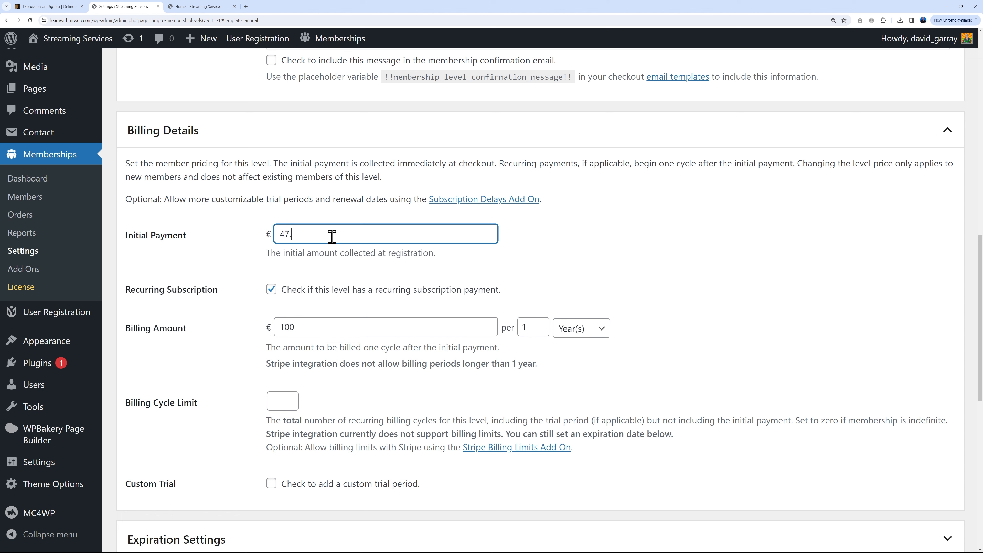
left_click(584, 284)
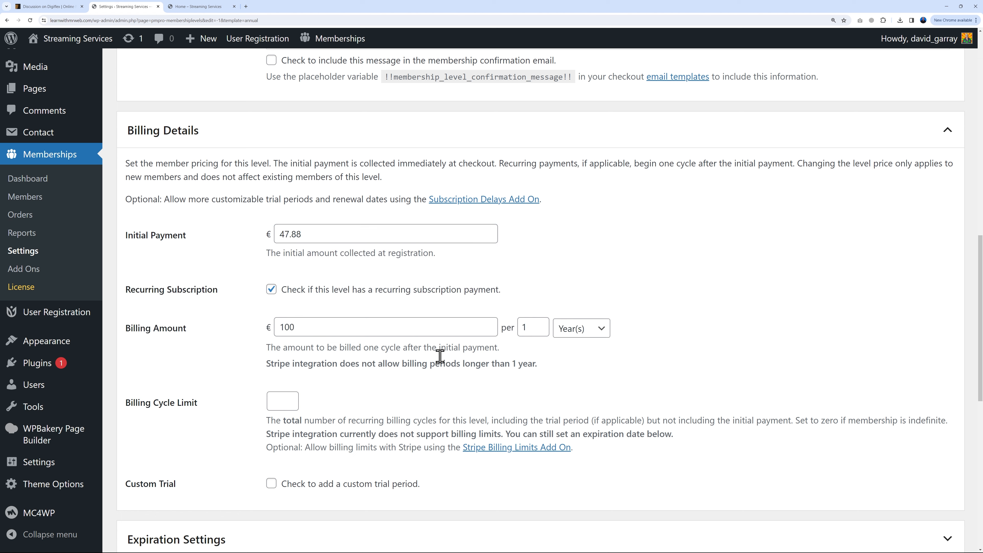
Copy the initial payment into the billing amount, making it €47.88 per year, and save the 1-year subscription level.
double_click(284, 236)
key("ctrl+c")
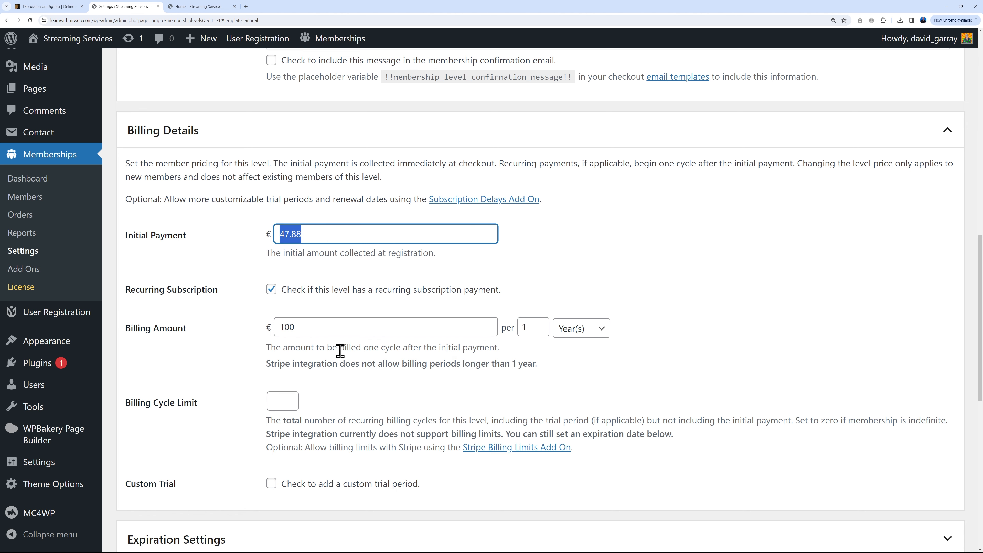
left_click_drag(281, 327, 345, 327)
key("ctrl+v")
left_click(423, 363)
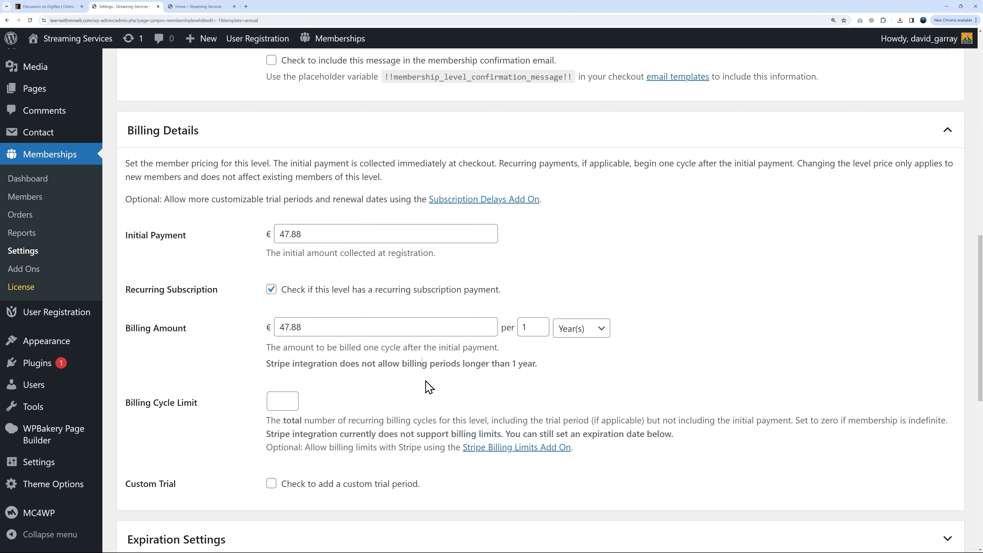
scroll(430, 387, "down", 3)
scroll(429, 387, "down", 8)
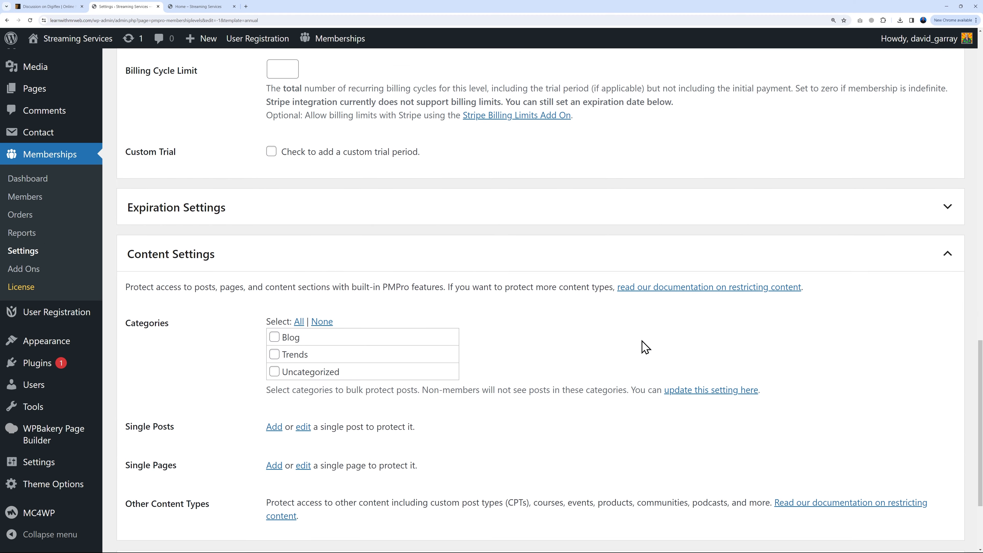
left_click(152, 486)
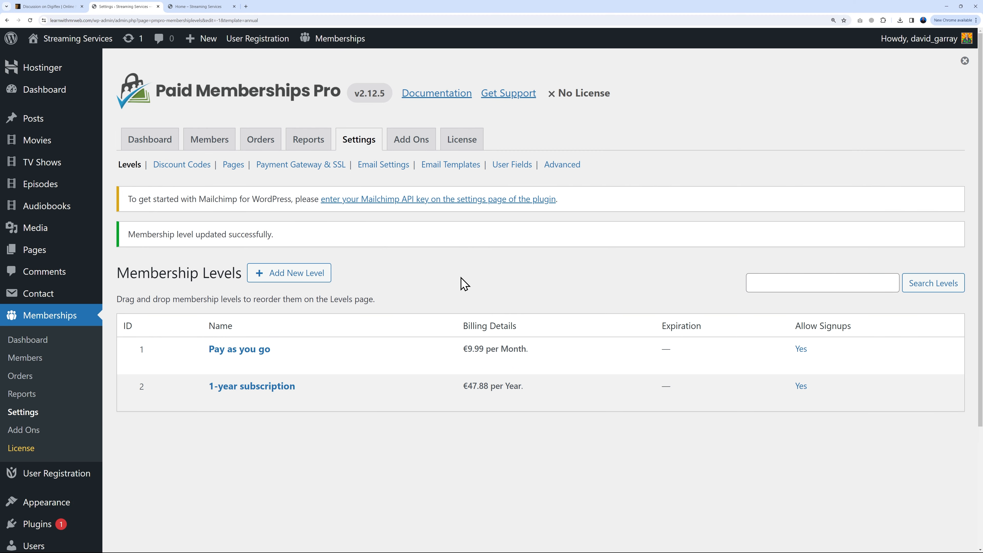
Start an Advanced level "6-month subscription" with description "Reduced rate if you subscribe to our 6-month plan" and confirmation "Congratulations! You are now subscribed to our 6-month plan.".
left_click(306, 278)
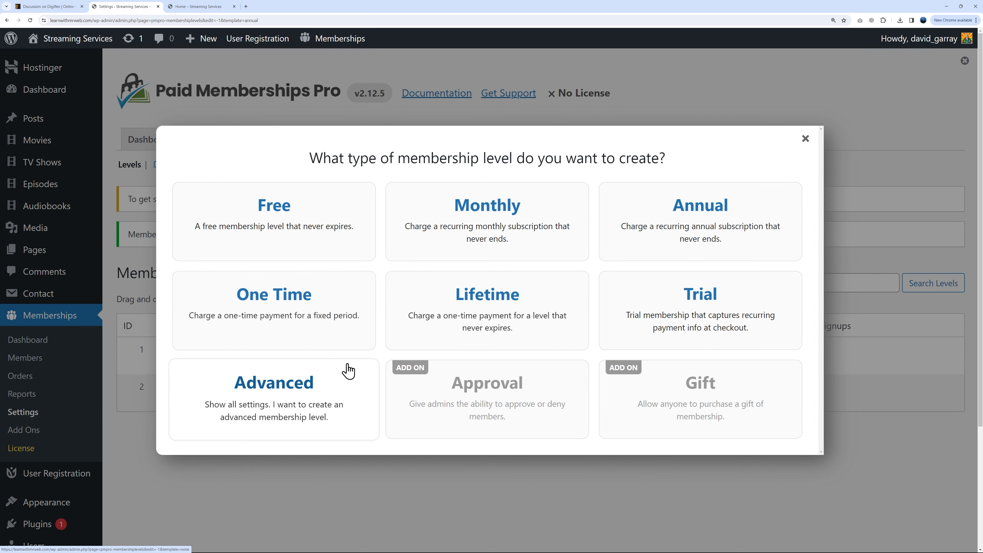
left_click(310, 387)
left_click(426, 322)
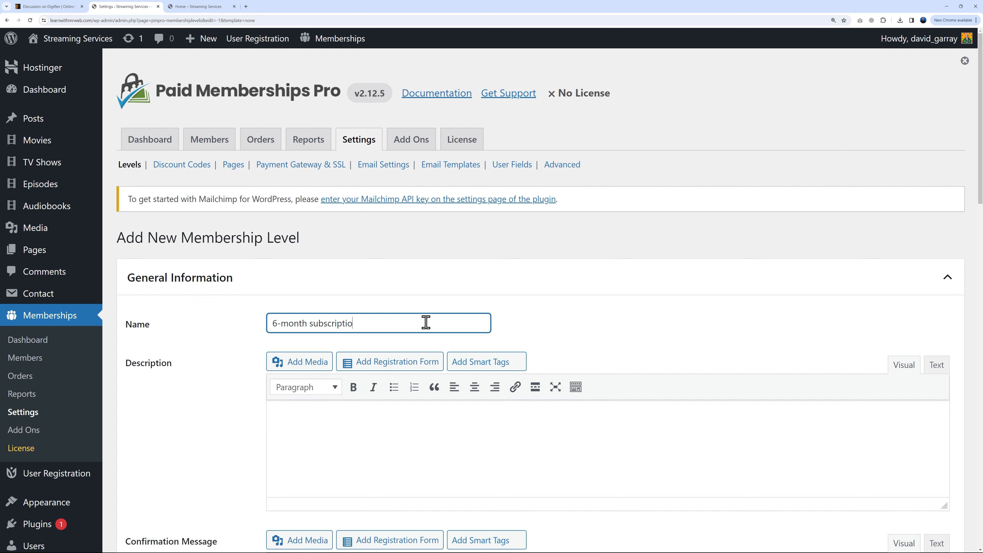
scroll(353, 367, "down", 2)
left_click(336, 374)
scroll(531, 362, "down", 2)
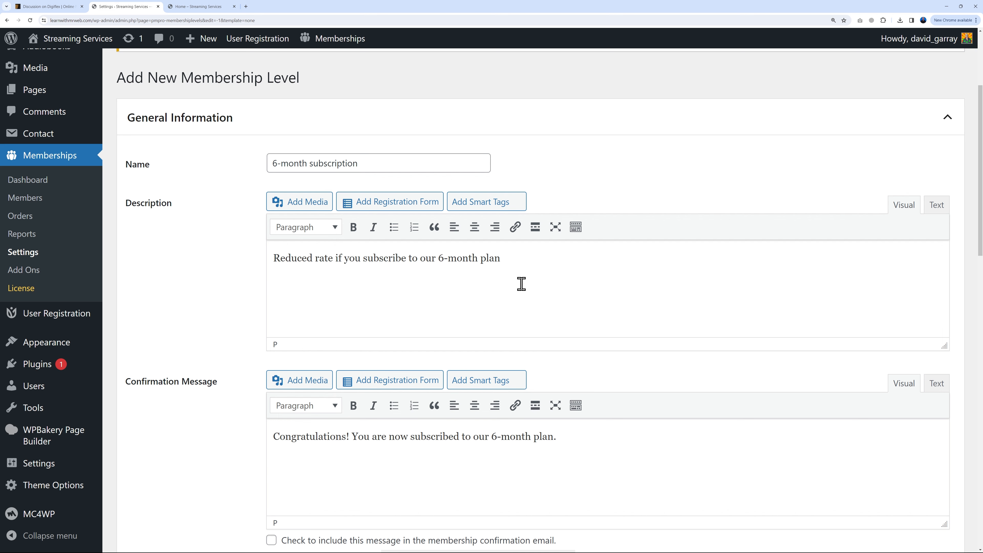
Set the 6-month level's initial payment to €41.94, consulting the 6-months plan price on the live homepage.
scroll(654, 332, "down", 5)
scroll(675, 337, "down", 5)
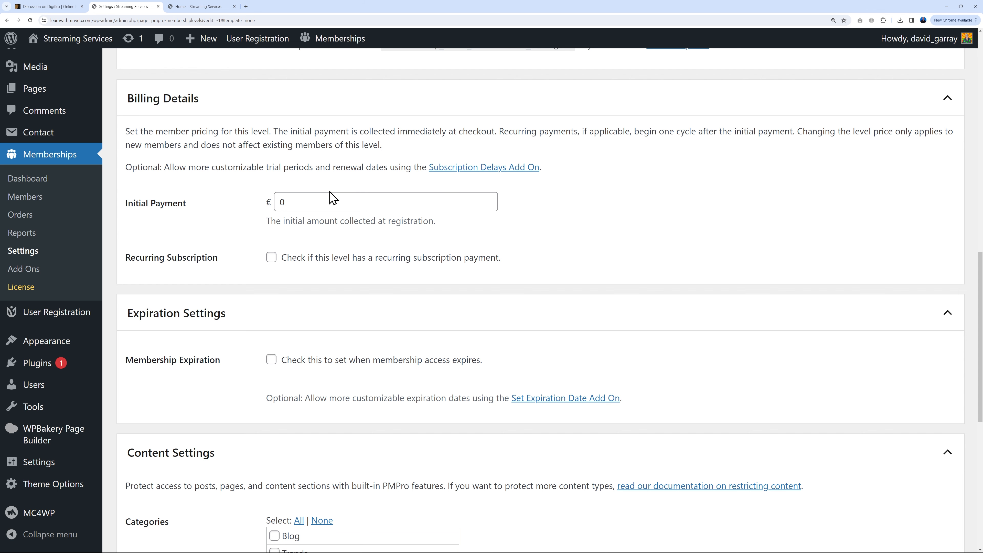
left_click(281, 200)
left_click(190, 7)
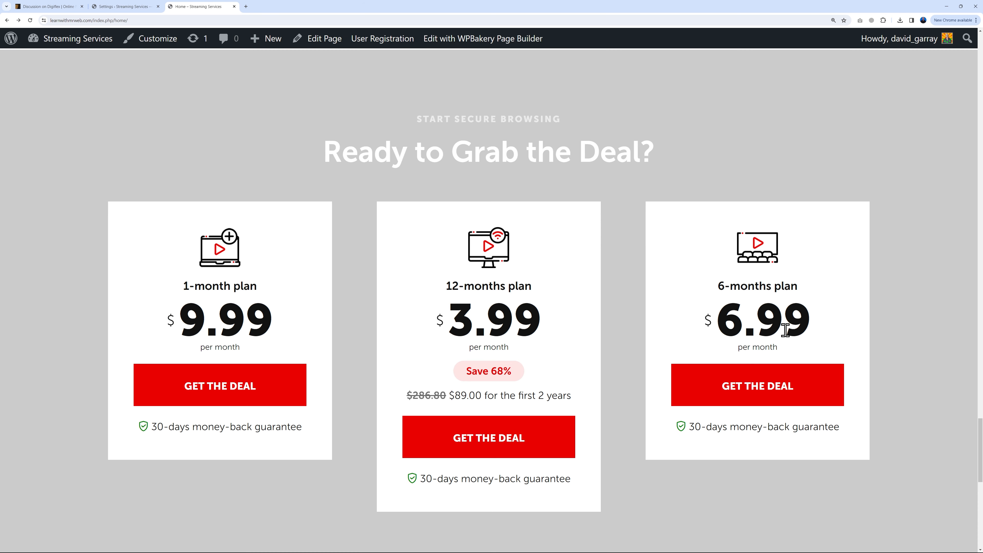
left_click(124, 7)
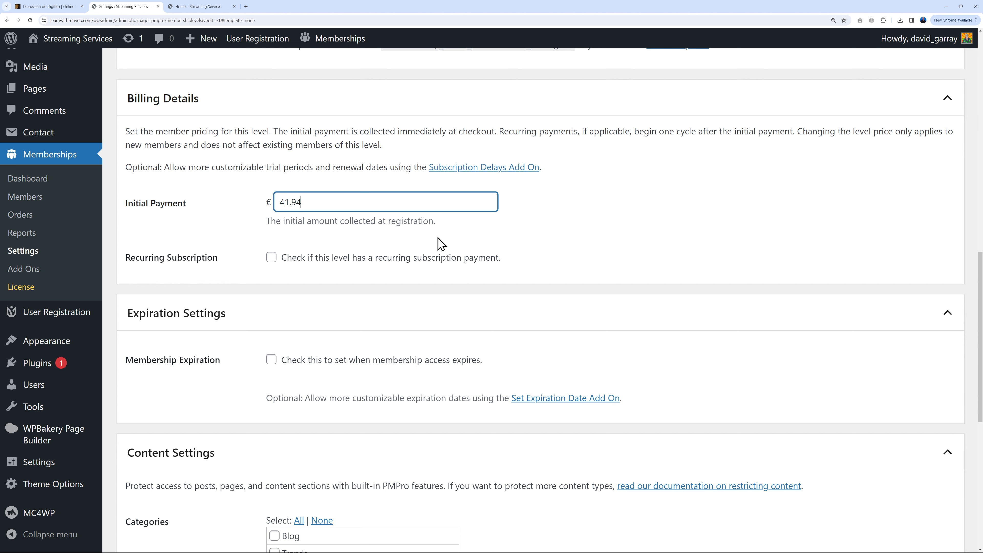
Make the 6-month level a recurring subscription billed at €41.94 every 6 months.
left_click(272, 257)
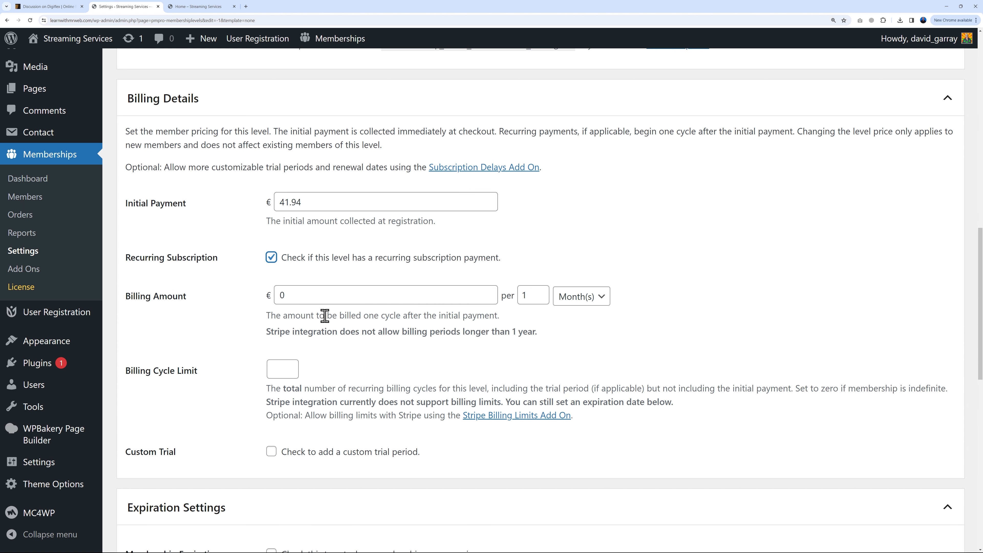
left_click_drag(281, 197, 326, 202)
key("ctrl+c")
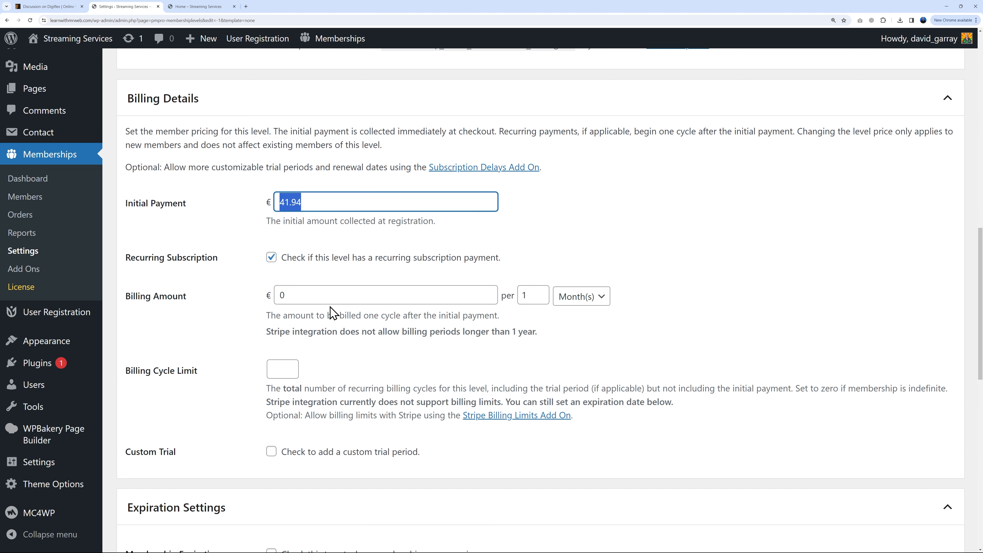
double_click(286, 295)
key("ctrl+v")
key("Tab")
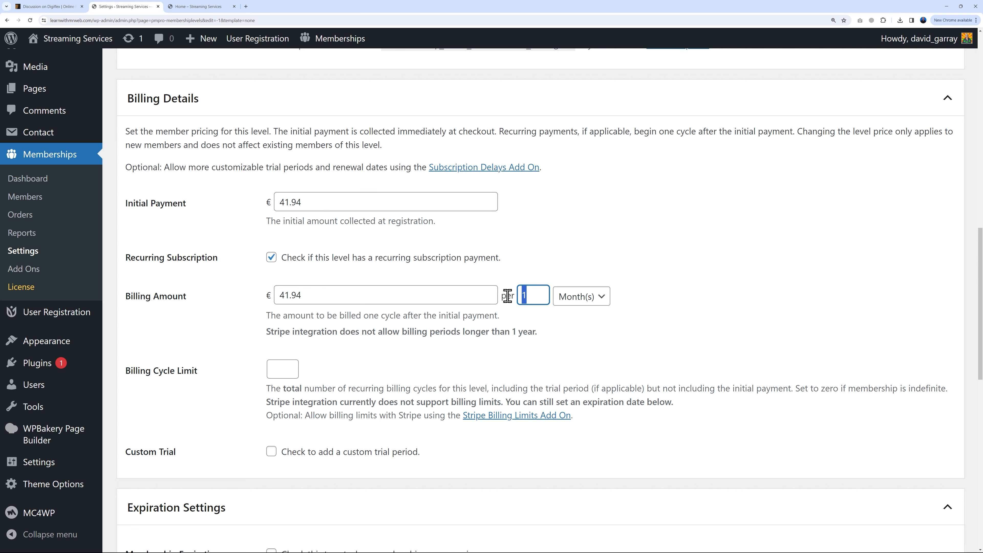
left_click(697, 323)
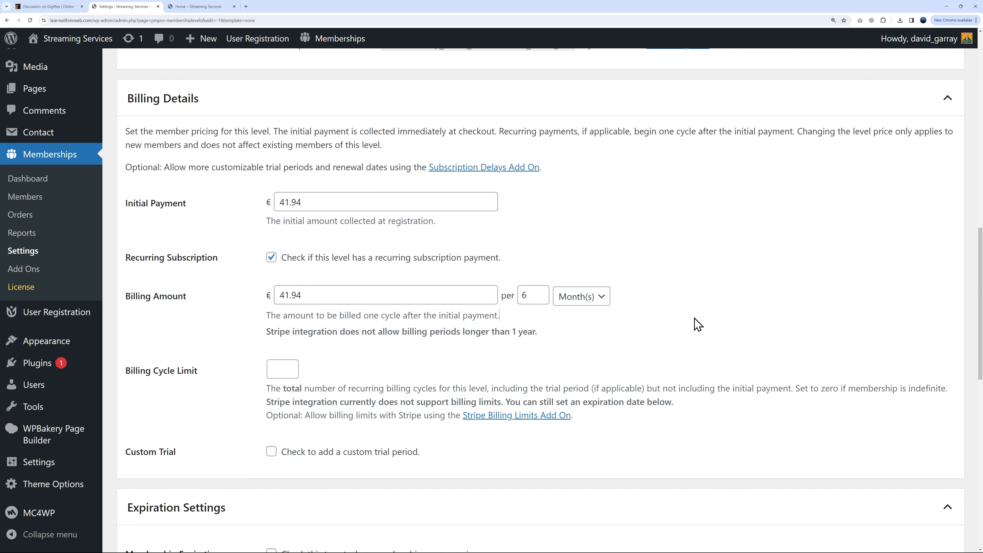
Save the 6-month subscription level without a custom trial, expiration or content restrictions.
scroll(694, 322, "down", 2)
scroll(694, 322, "down", 10)
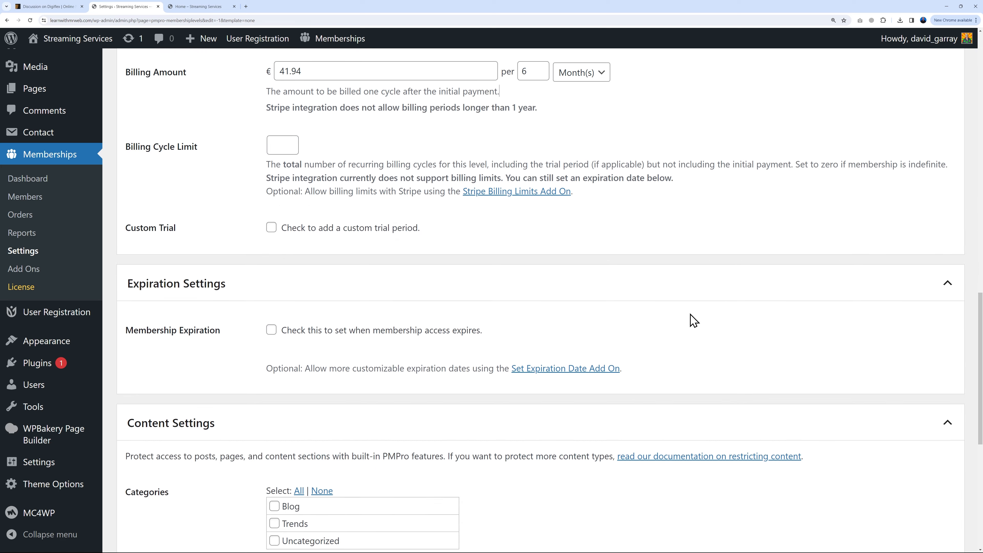
left_click(144, 488)
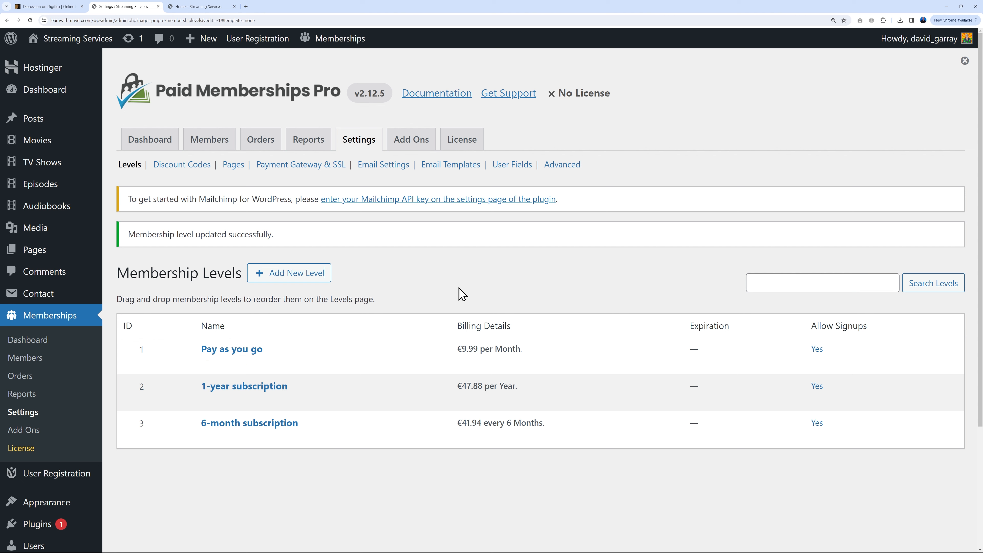
Find the Levels page in the Paid Memberships Pro page settings and view it in a separate browser tab.
left_click(232, 165)
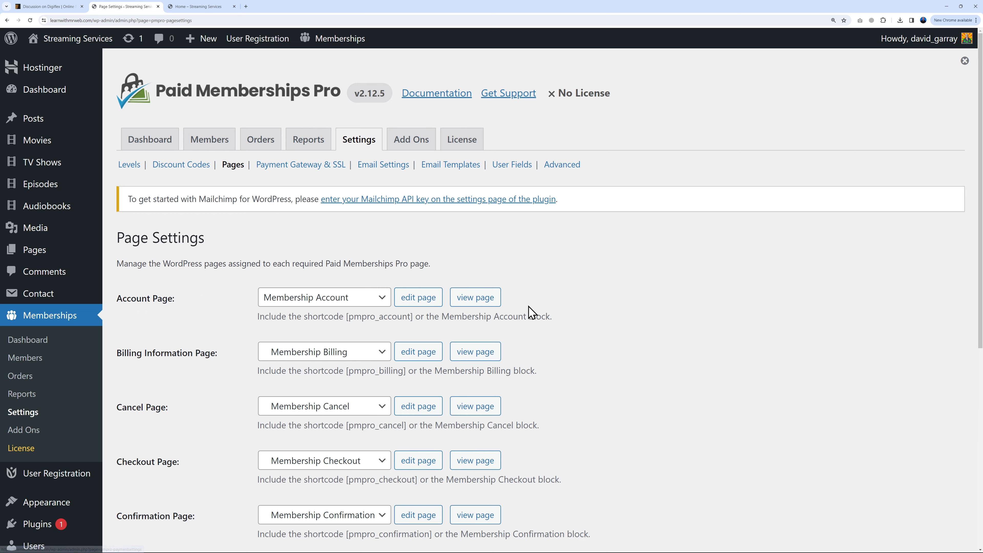
scroll(654, 303, "down", 9)
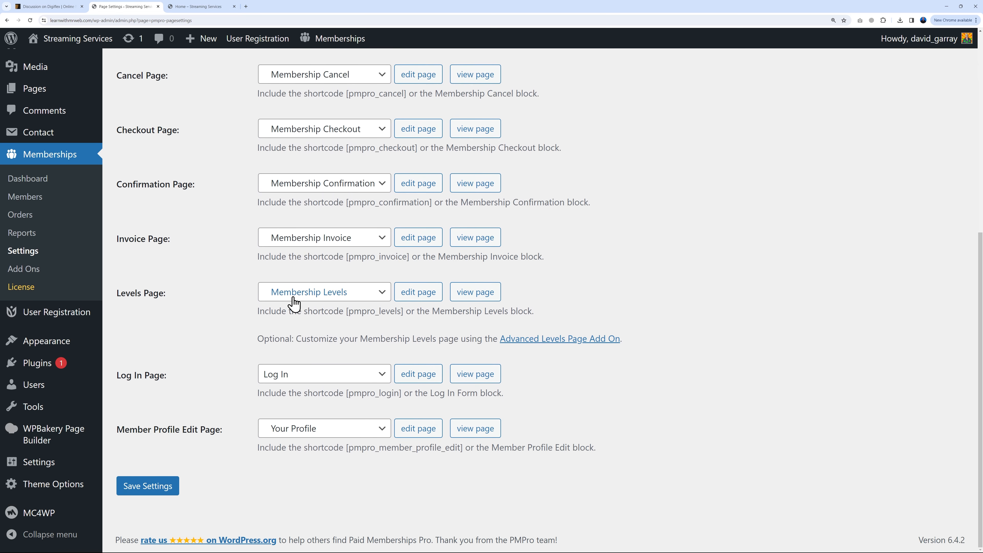
right_click(483, 296)
left_click(503, 304)
left_click(208, 7)
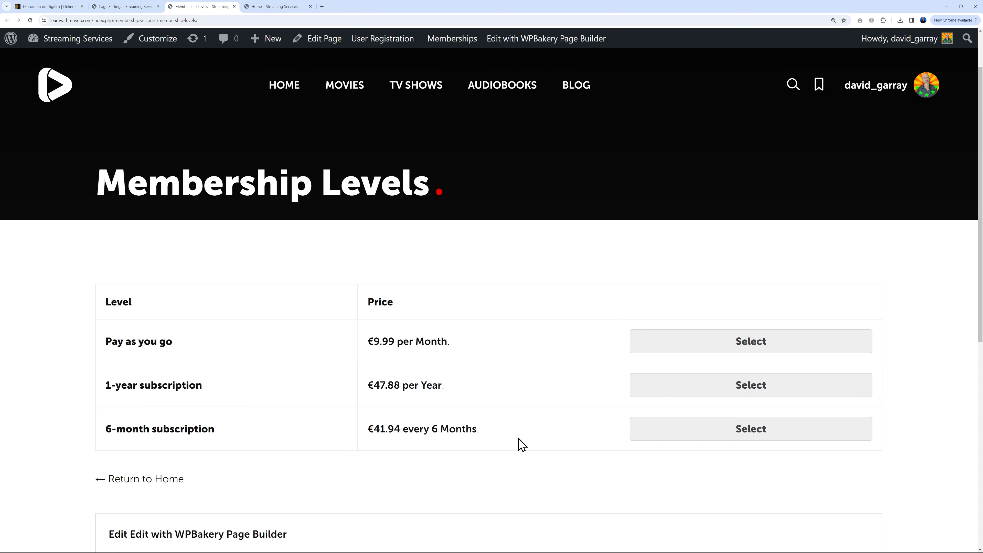
Select the Pay as you go plan to examine its checkout page, and compare it with the homepage's pricing plans.
left_click(738, 343)
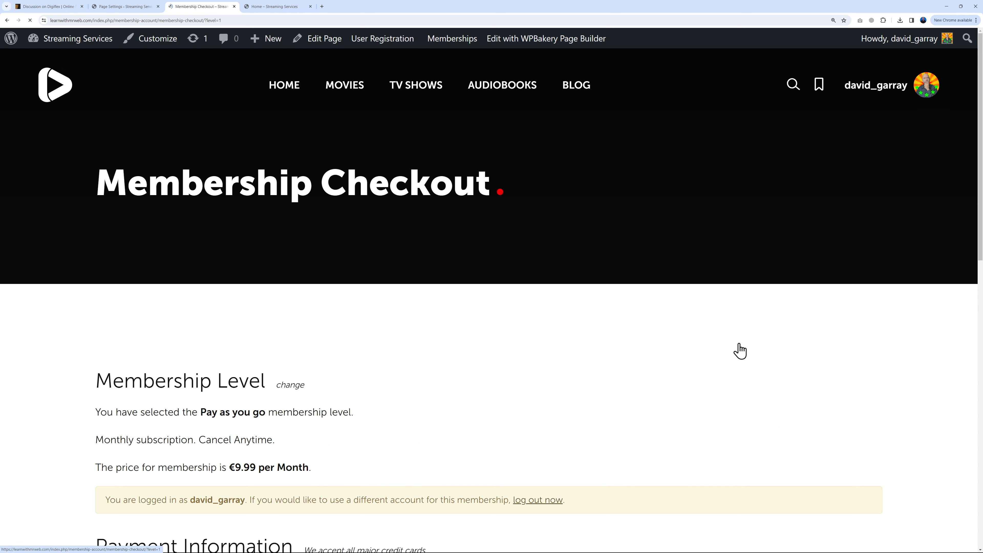
scroll(487, 327, "down", 3)
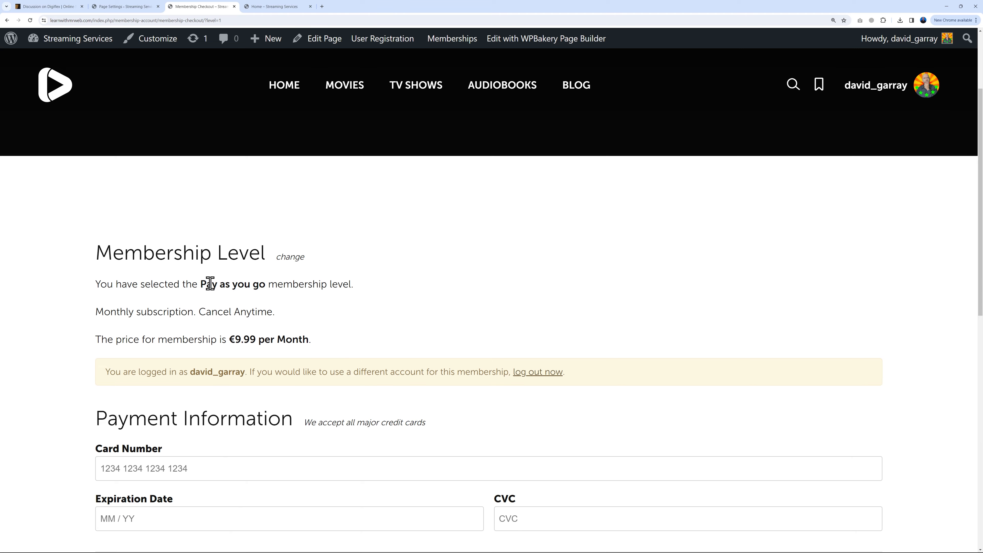
scroll(487, 395, "up", 3)
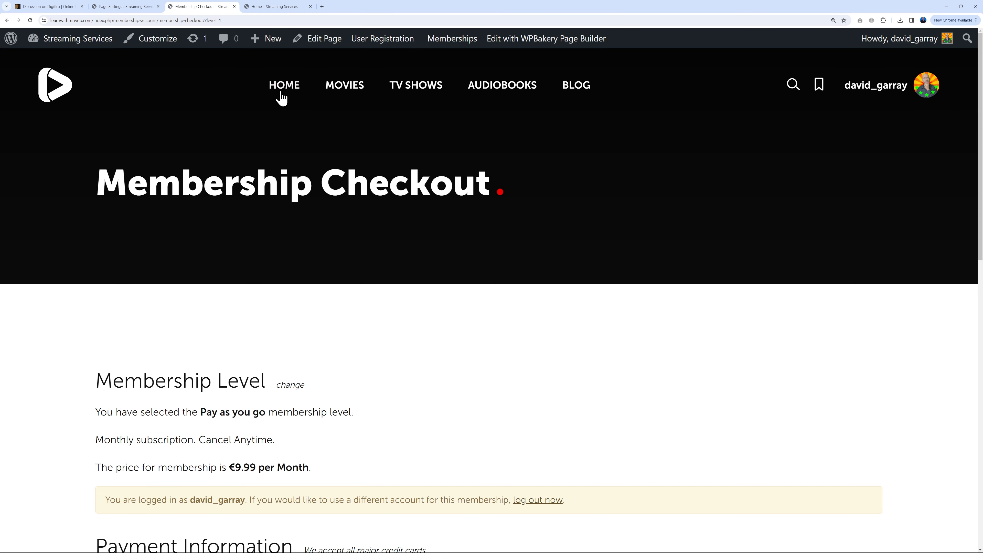
left_click(285, 8)
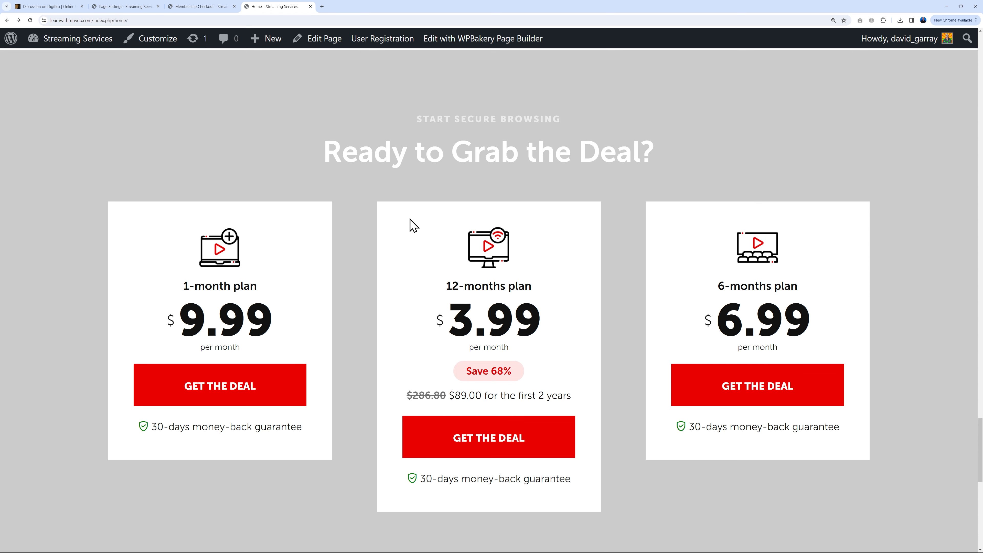
left_click(219, 8)
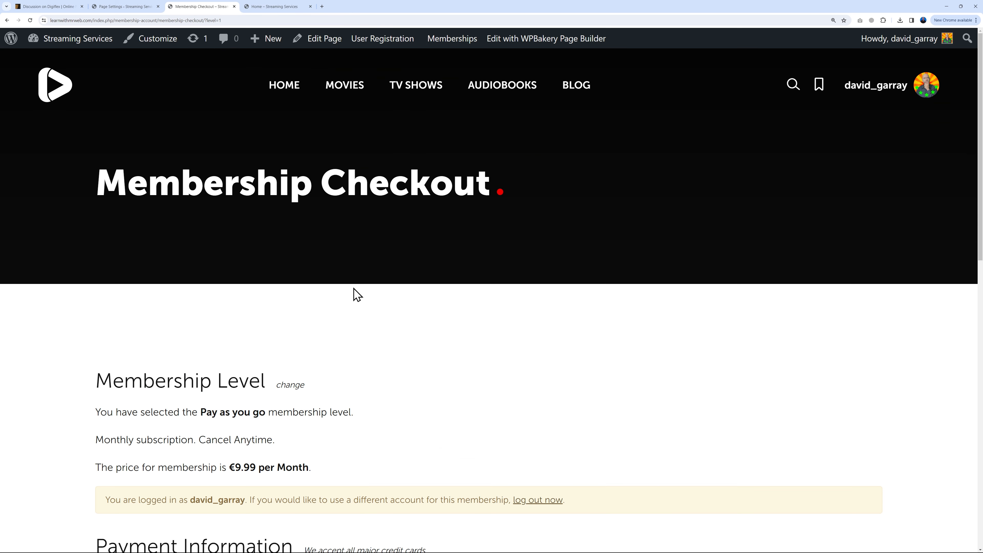
Find the draft Home page set as the front page in the site's pages and edit it with WPBakery Page Builder.
left_click(134, 6)
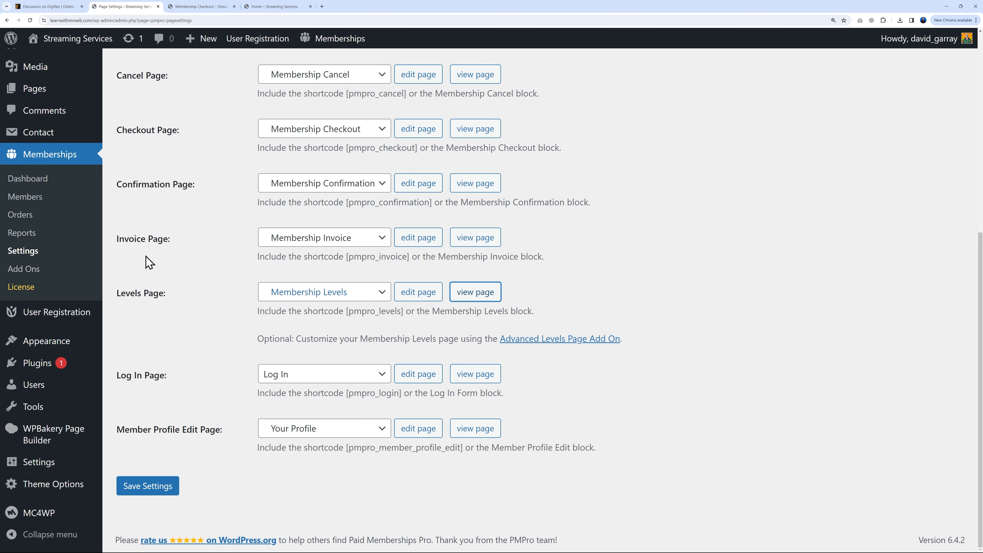
left_click(35, 89)
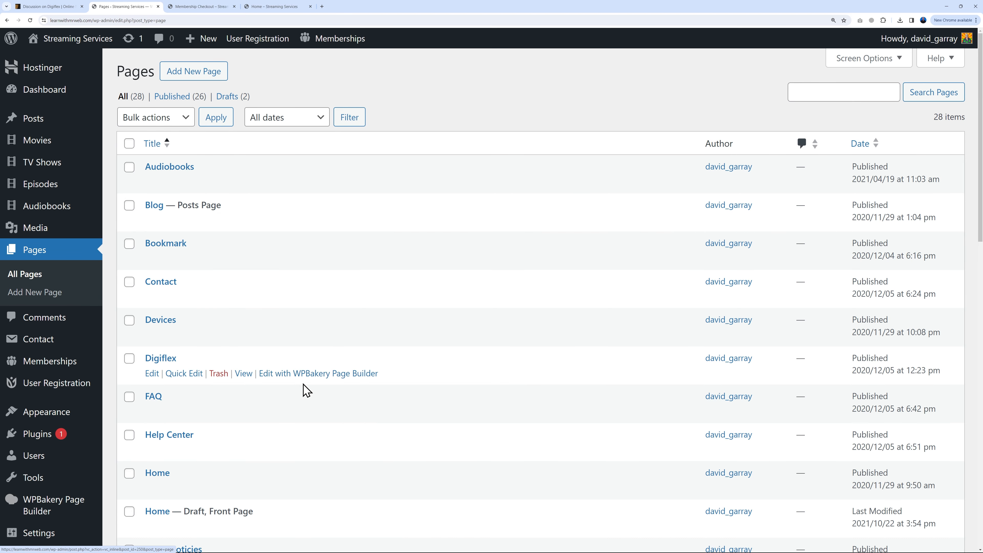
scroll(307, 388, "down", 4)
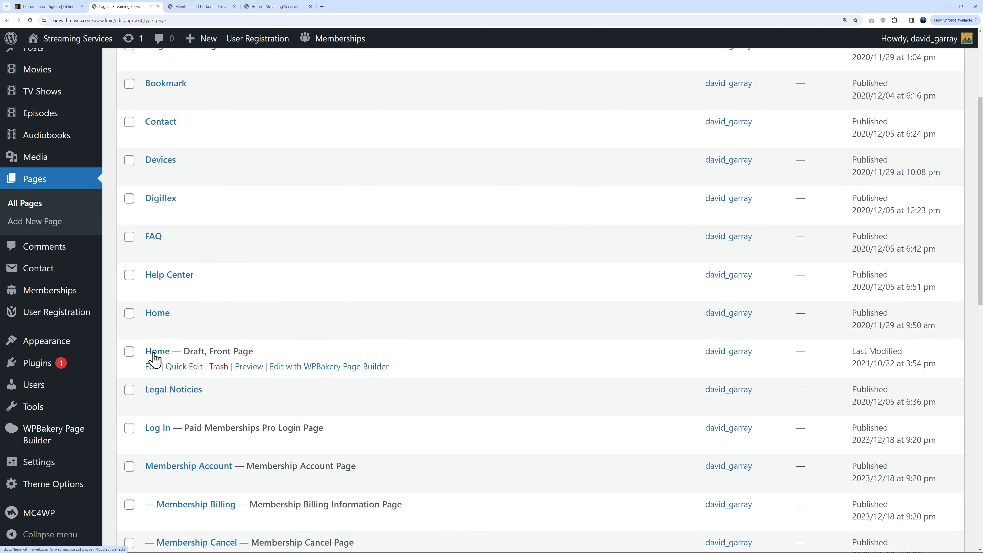
left_click(335, 370)
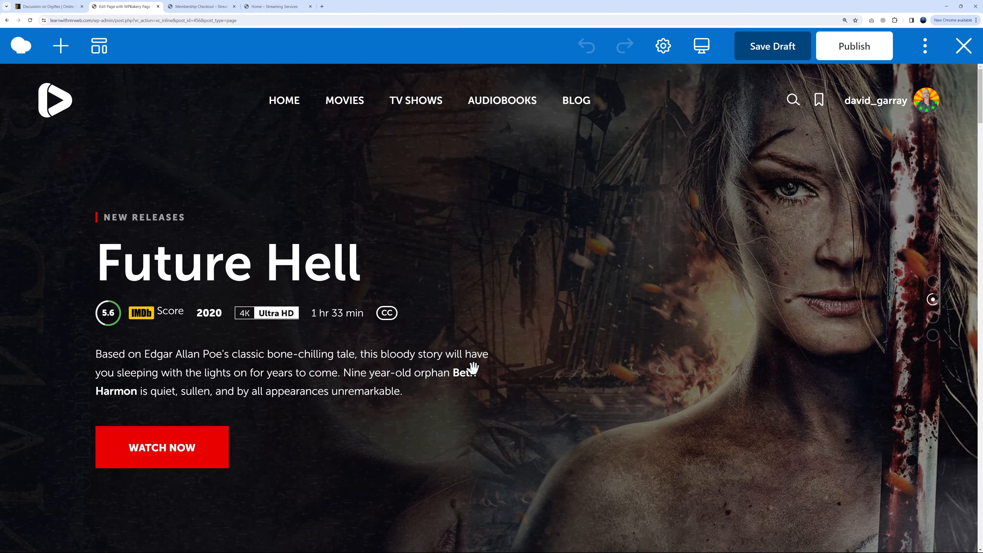
Change the title of the first section below the hero slider to "Watch Movies Online" and save the change.
scroll(634, 324, "down", 6)
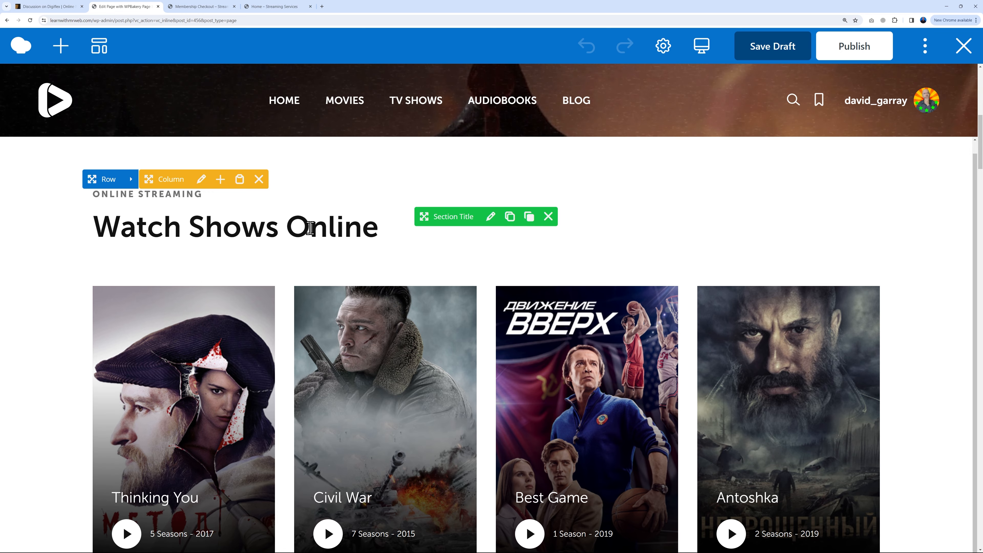
left_click(490, 218)
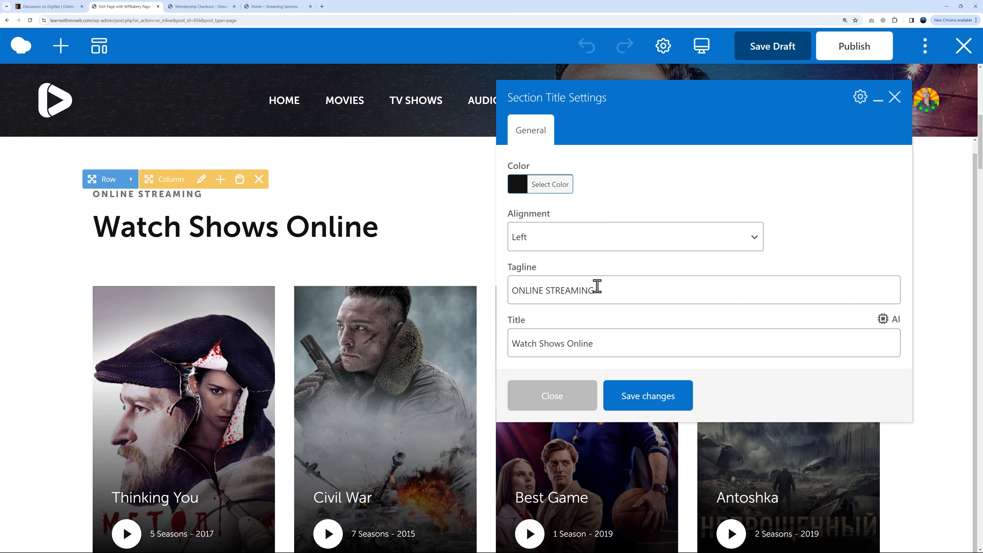
left_click_drag(518, 291, 612, 283)
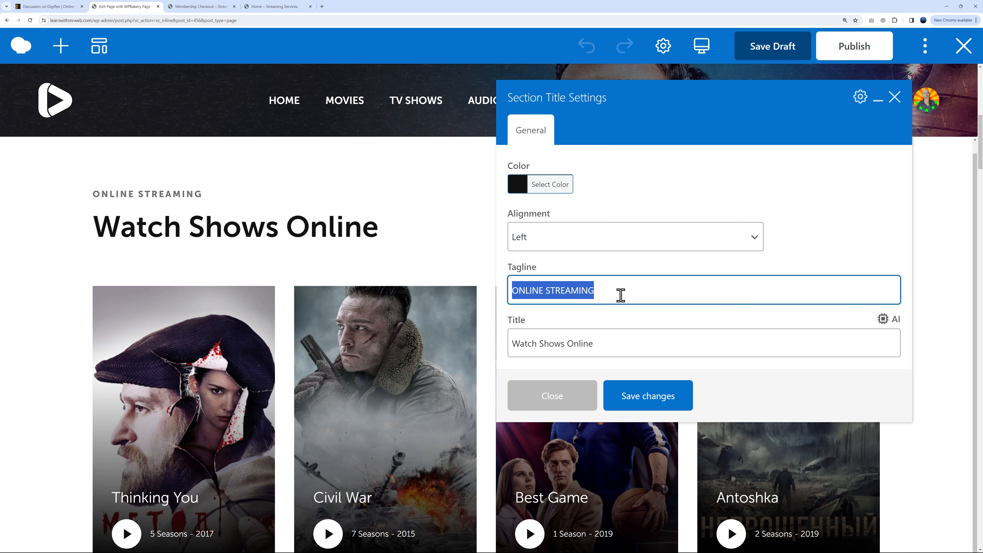
triple_click(621, 342)
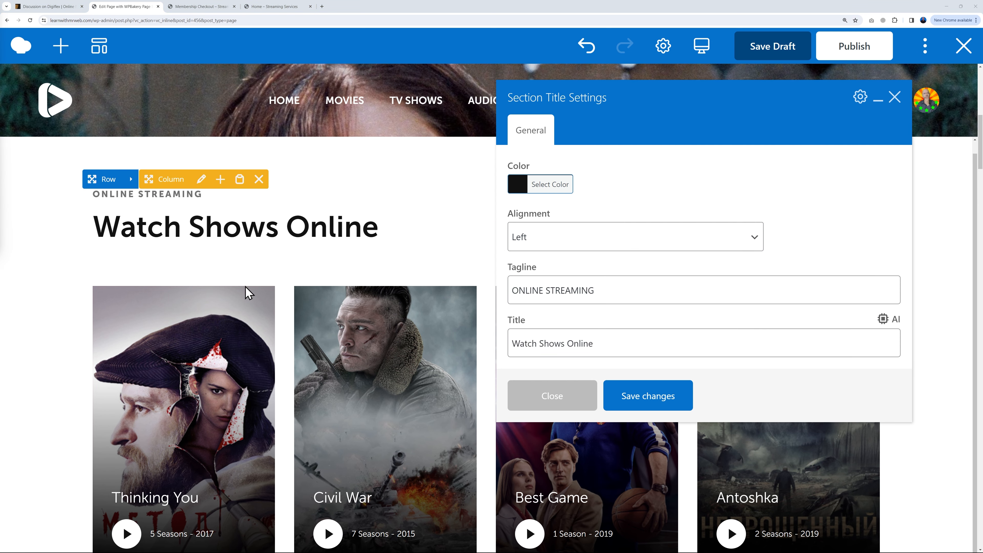
left_click_drag(539, 344, 563, 343)
type("Movi")
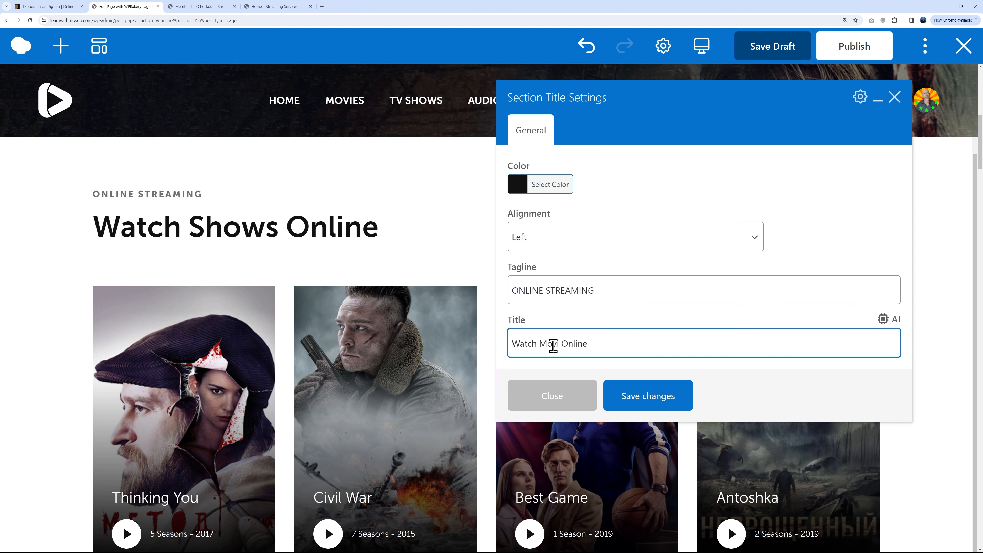
left_click(645, 404)
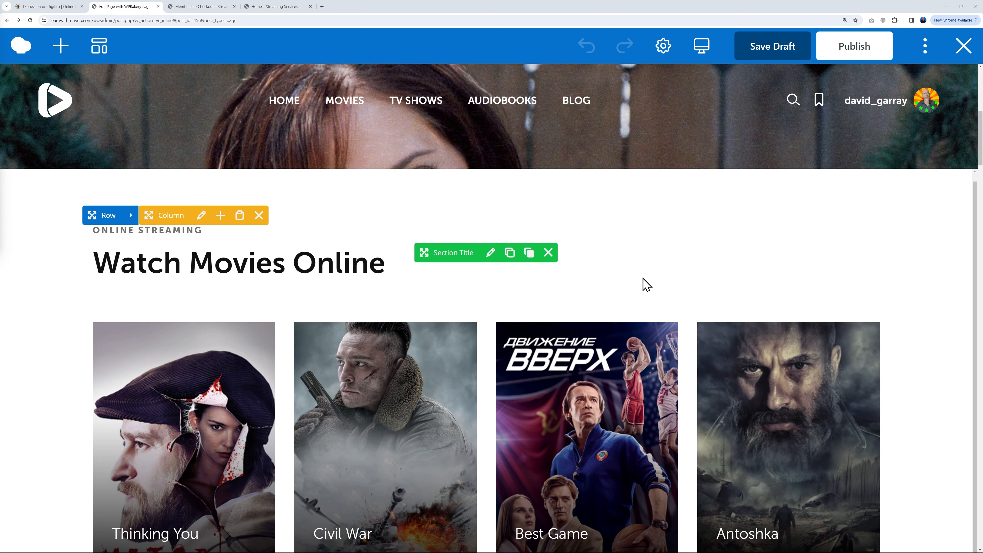
Check the settings of the TV Show element under the Watch Movies Online title, leaving them as they are.
scroll(603, 329, "down", 4)
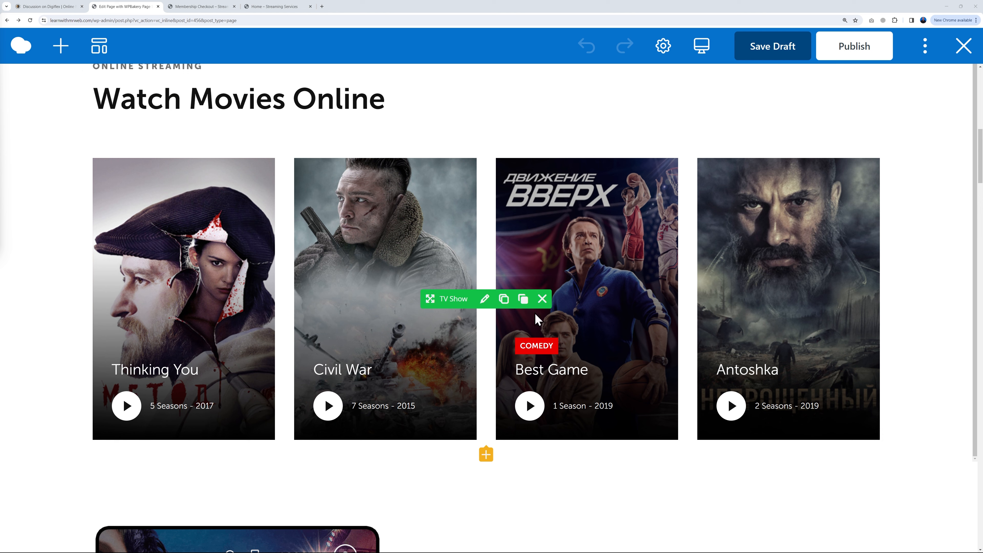
left_click(484, 299)
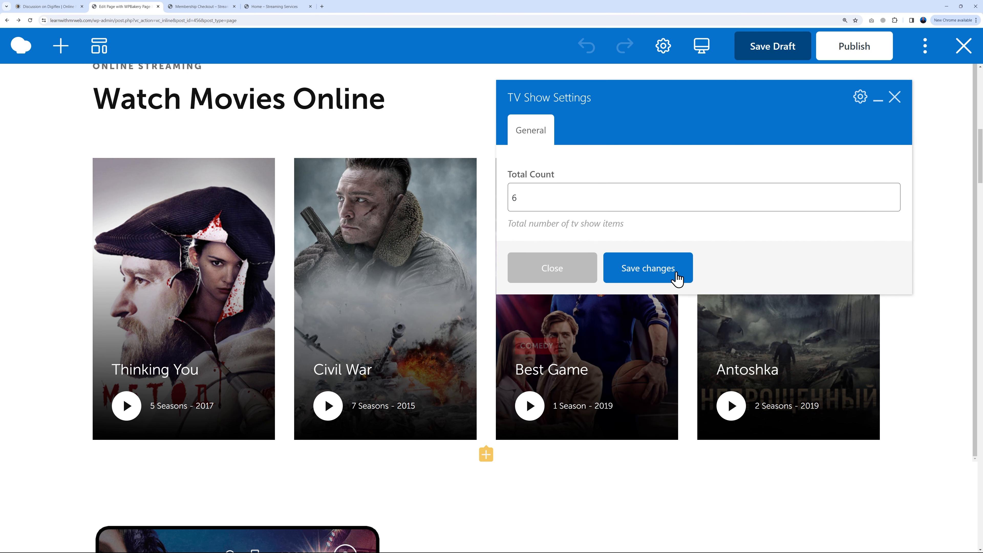
left_click(894, 96)
Browse the elements that can be added below the TV Show element by category, including the digiflex ones, without adding any.
scroll(488, 441, "down", 2)
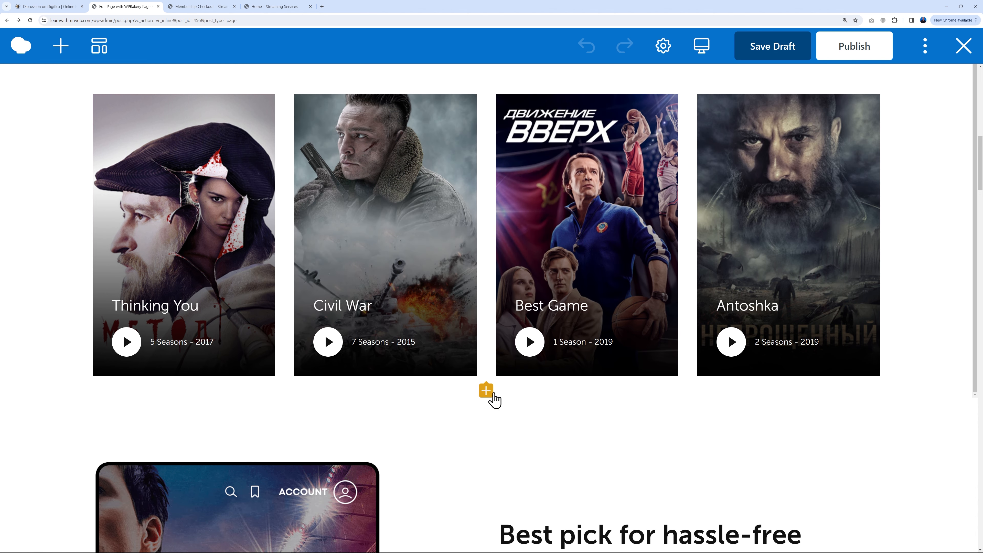
scroll(614, 397, "down", 3)
scroll(619, 397, "down", 3)
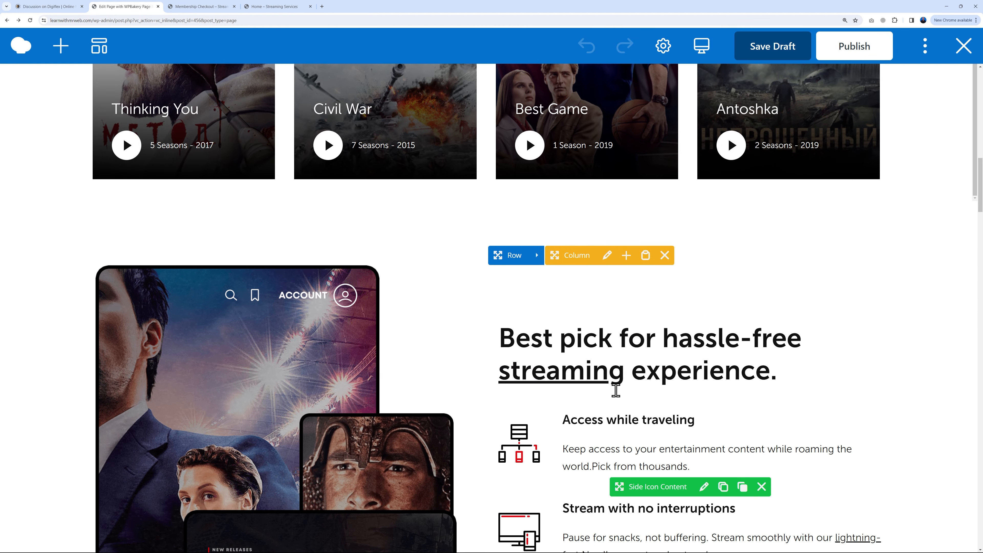
scroll(615, 405, "up", 3)
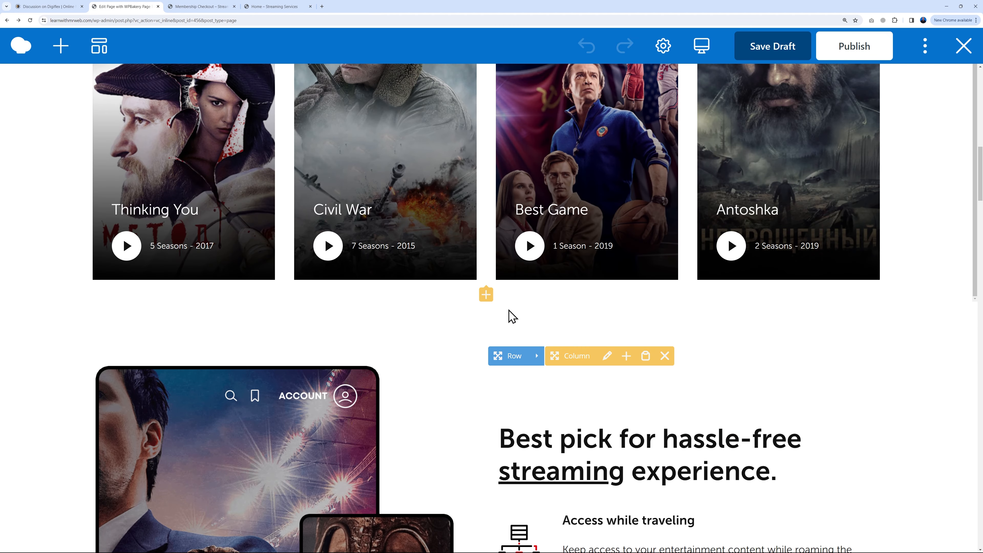
left_click(486, 295)
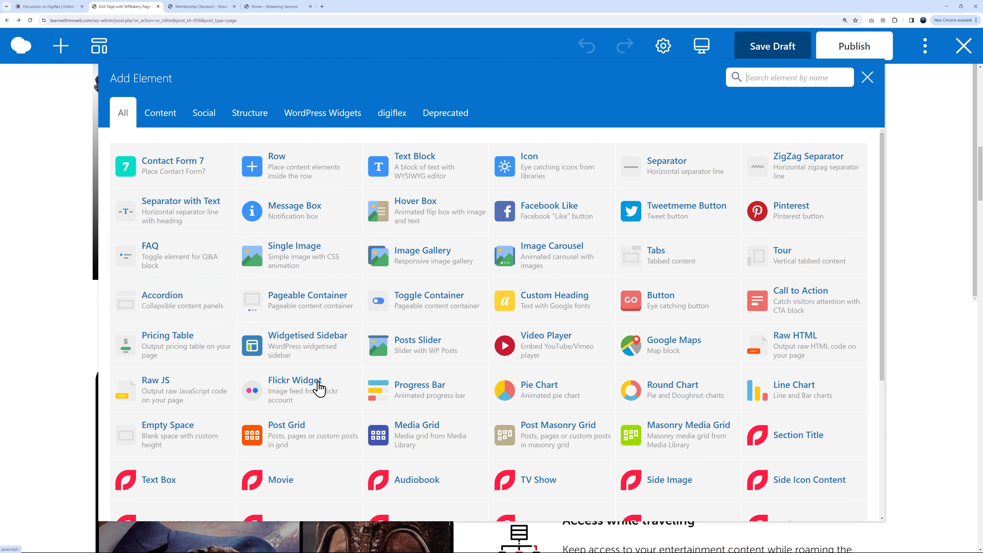
left_click(163, 114)
left_click(204, 117)
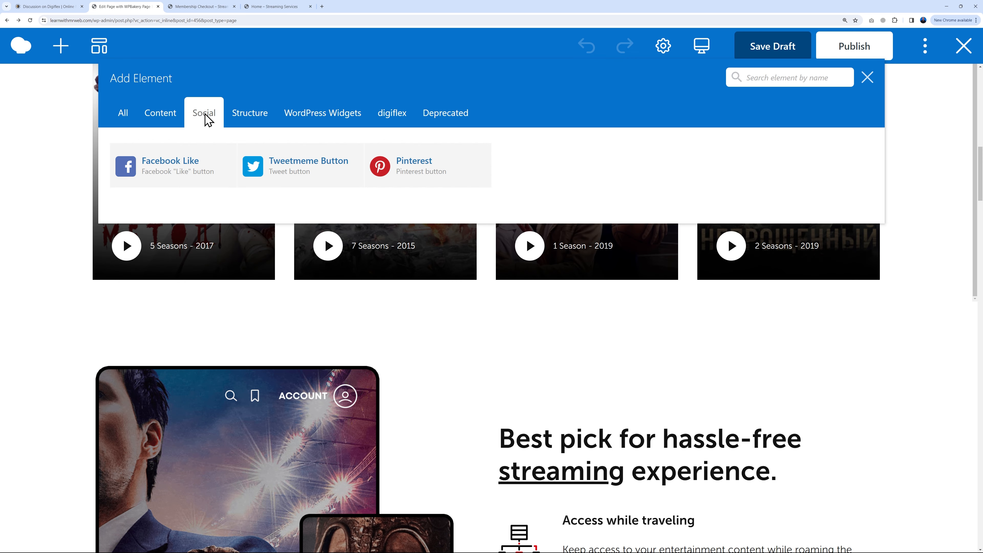
left_click(246, 122)
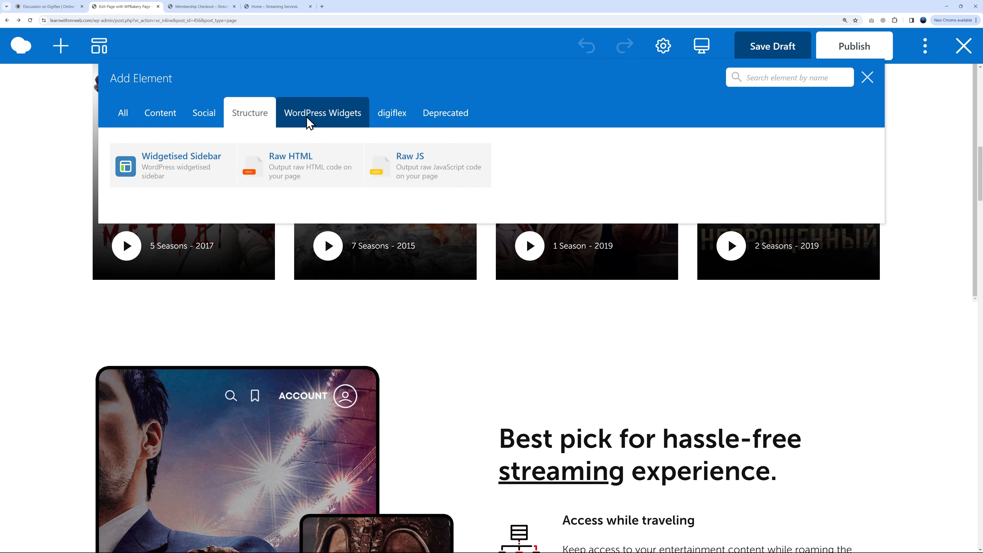
left_click(309, 123)
left_click(392, 124)
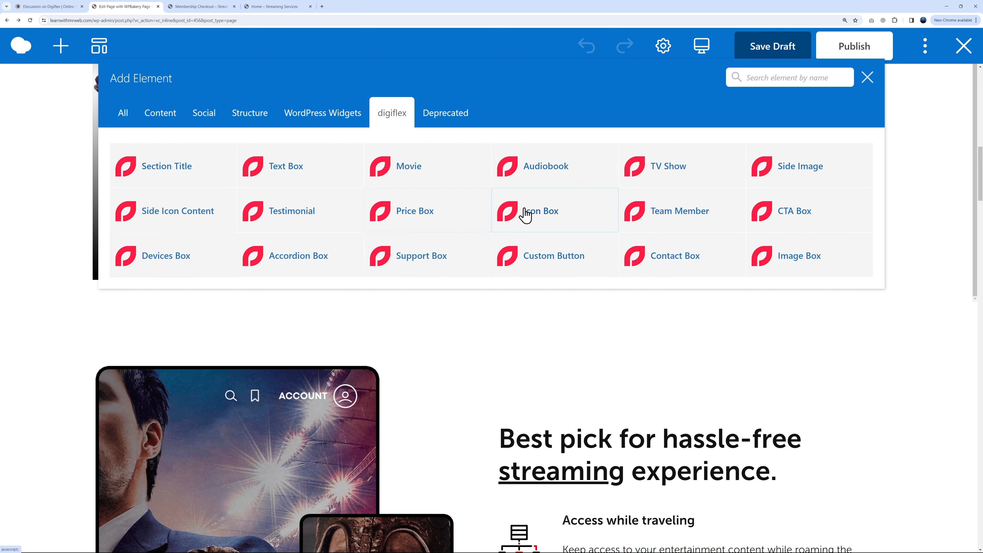
left_click(867, 77)
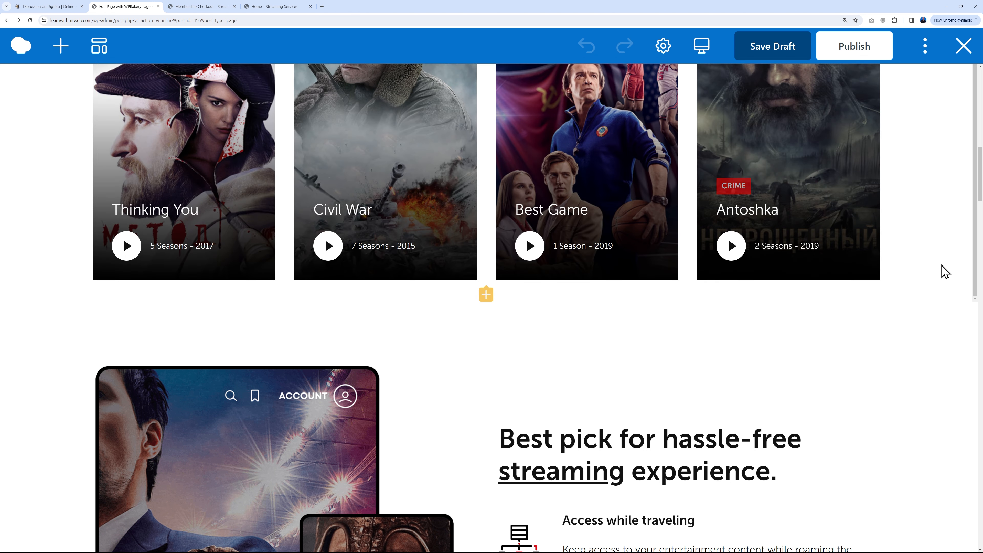
Publish the Home page and reopen it in the WPBakery backend editor.
mouse_move(927, 59)
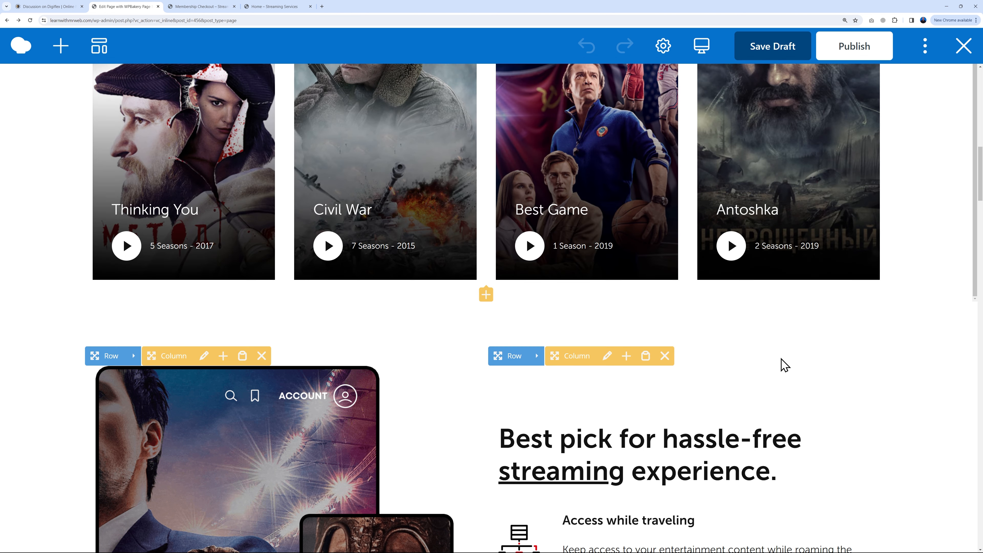
scroll(900, 368, "up", 4)
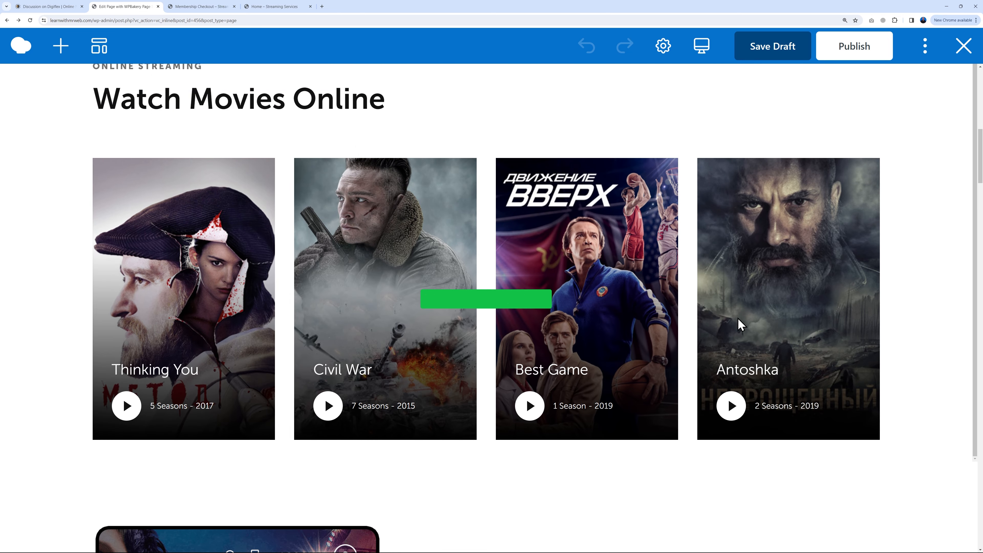
left_click(865, 56)
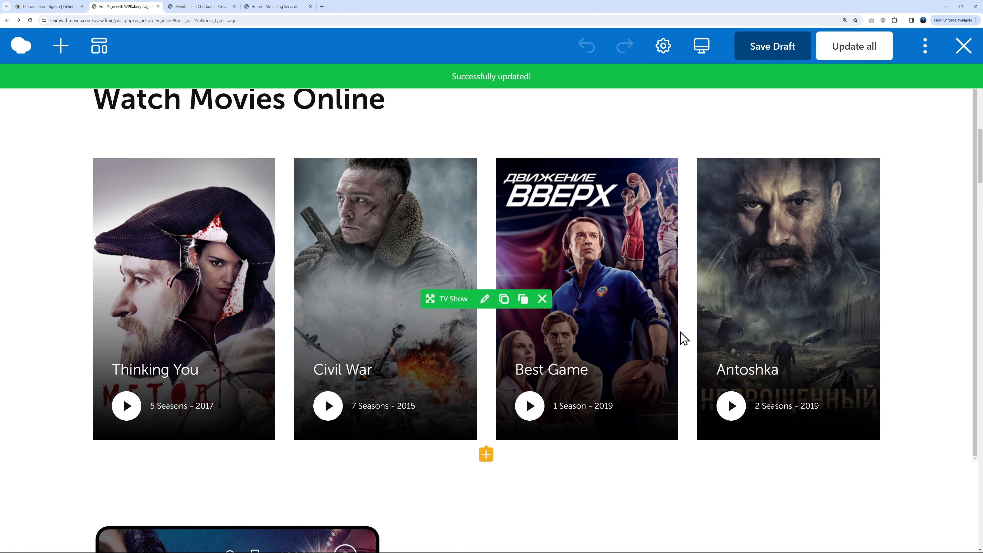
scroll(911, 302, "down", 7)
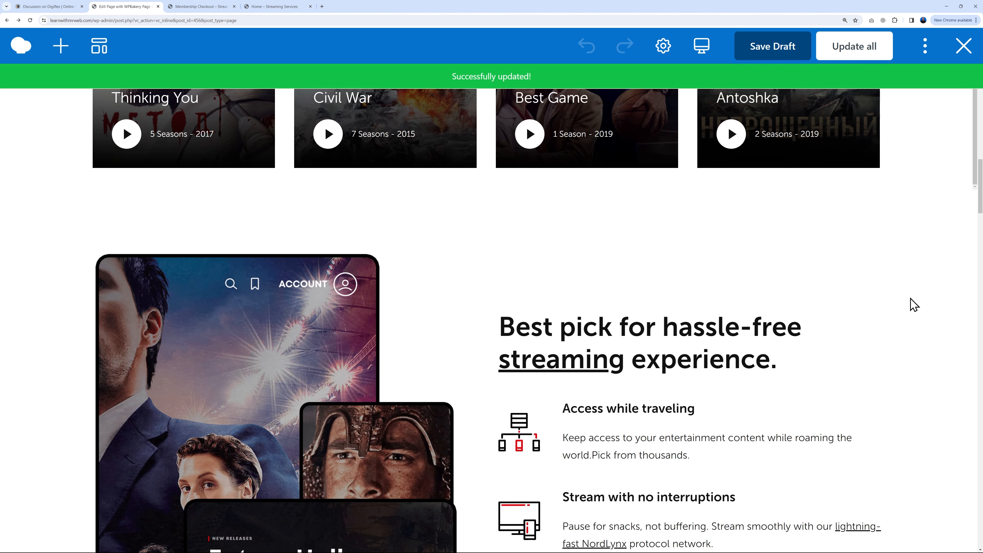
scroll(913, 304, "up", 4)
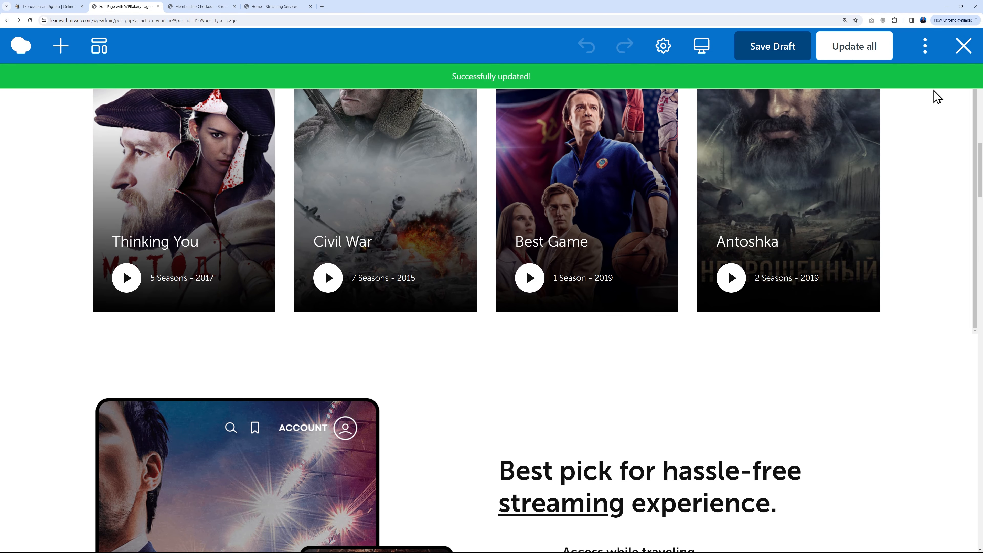
left_click(925, 46)
left_click(896, 83)
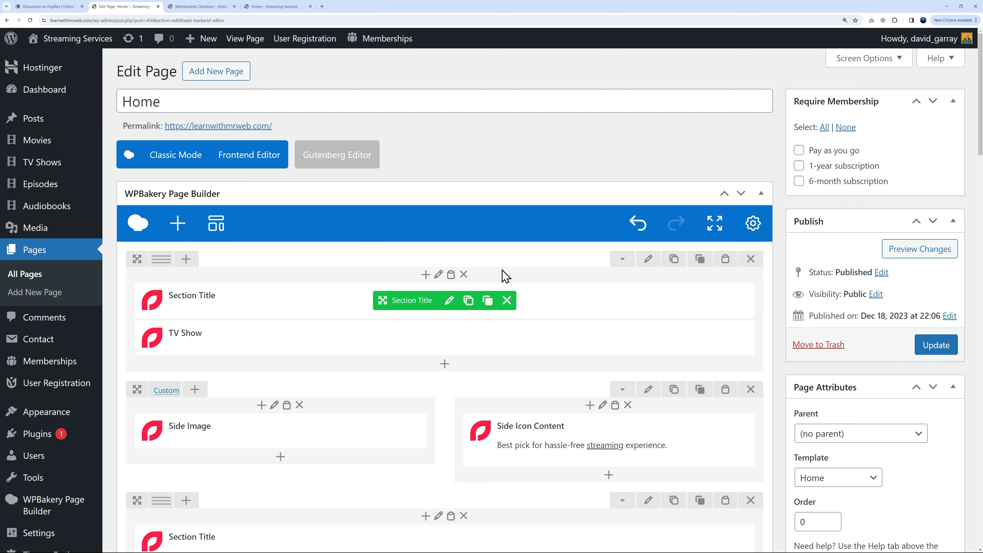
Check the settings of the Section Title above the Movie element and close them without changes.
scroll(482, 329, "down", 2)
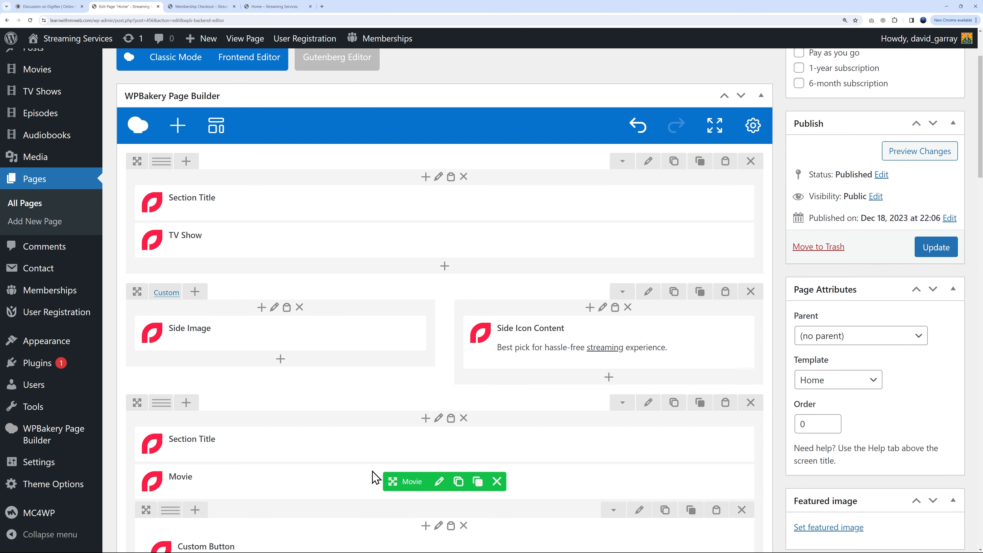
scroll(215, 361, "down", 2)
left_click(450, 346)
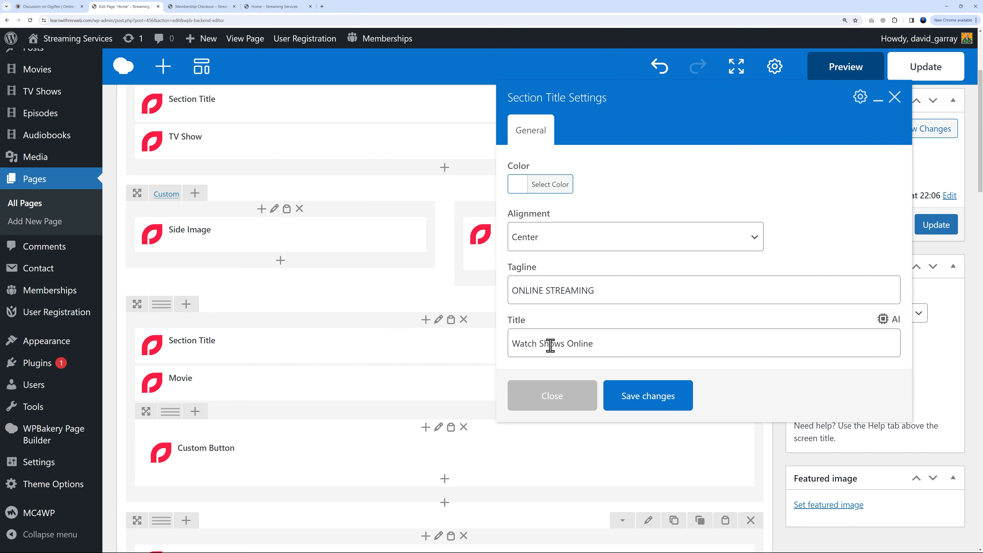
left_click(561, 404)
Change the title above the Audiobook element to "Listen to Audiobooks" and update the Home page.
scroll(568, 444, "down", 6)
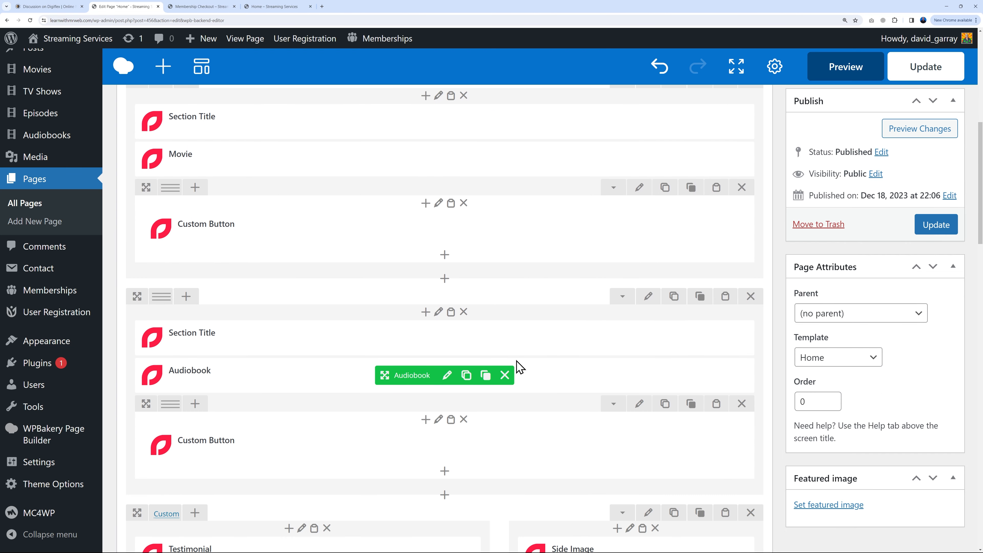
left_click(450, 338)
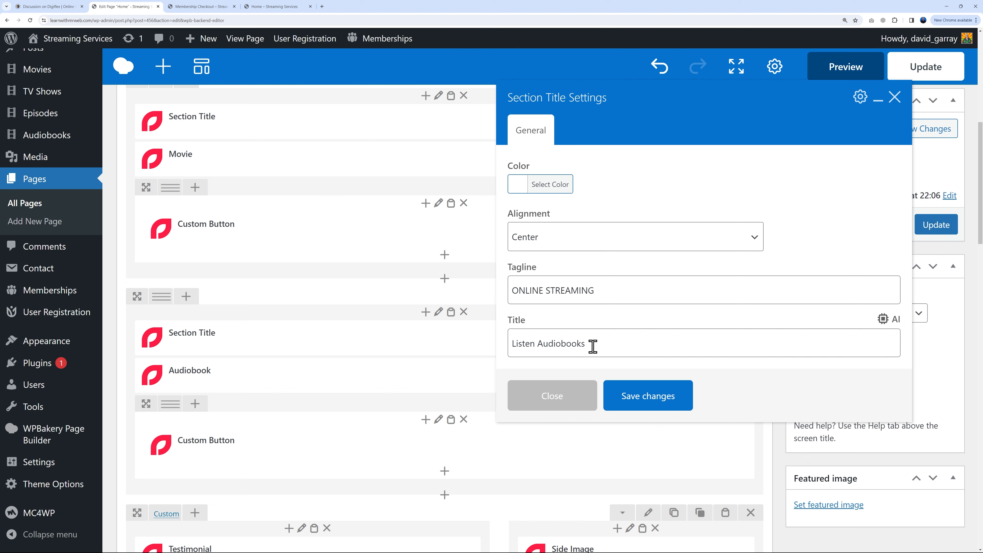
left_click(538, 343)
type("to")
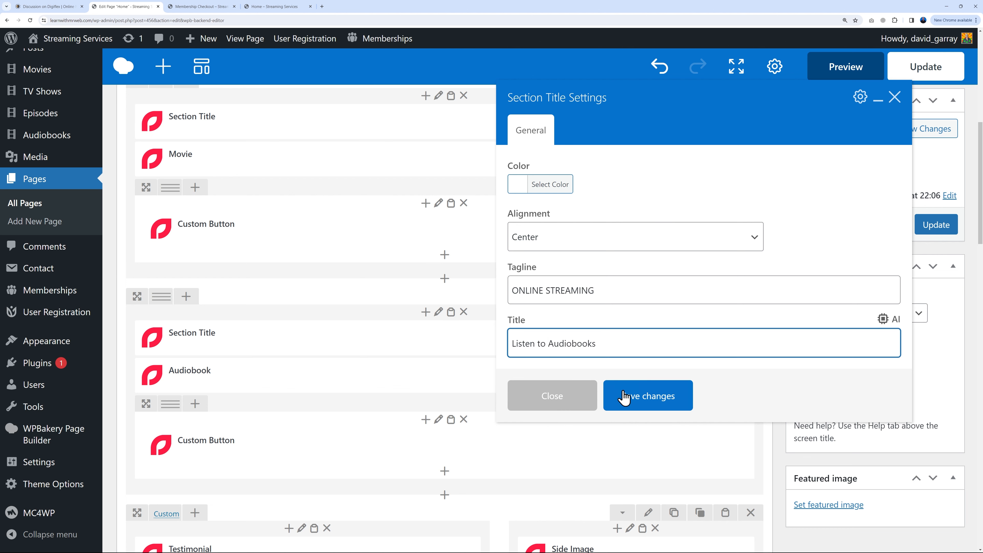
left_click(623, 397)
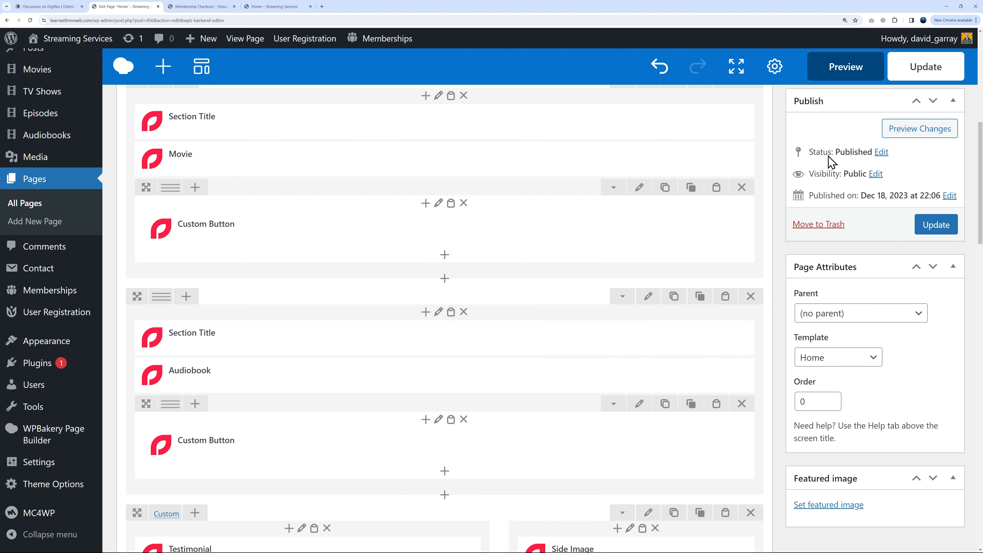
left_click(925, 69)
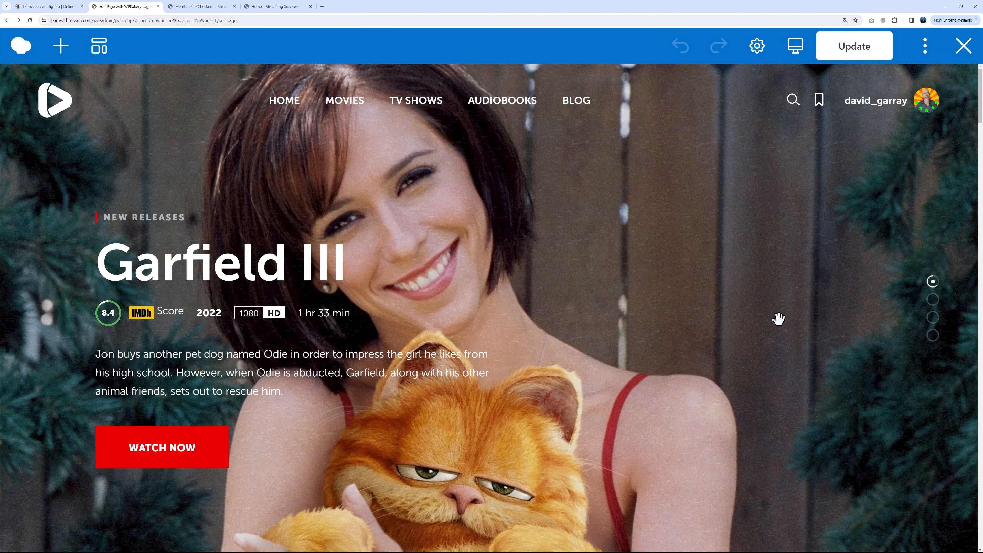
Check the Side Icon Content settings of the "Best pick for hassle-free streaming experience" section and close them without changes.
scroll(831, 349, "down", 5)
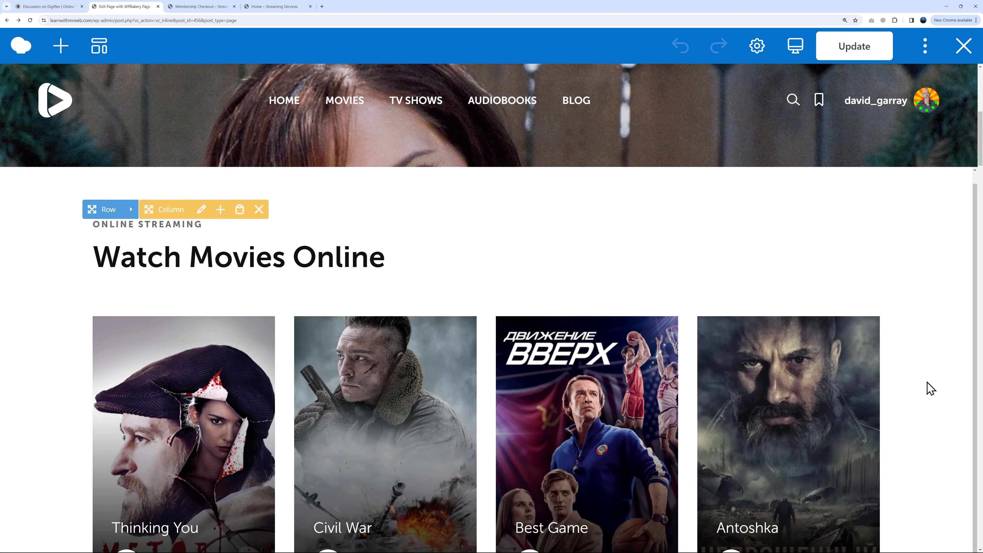
scroll(930, 388, "down", 4)
scroll(889, 366, "down", 4)
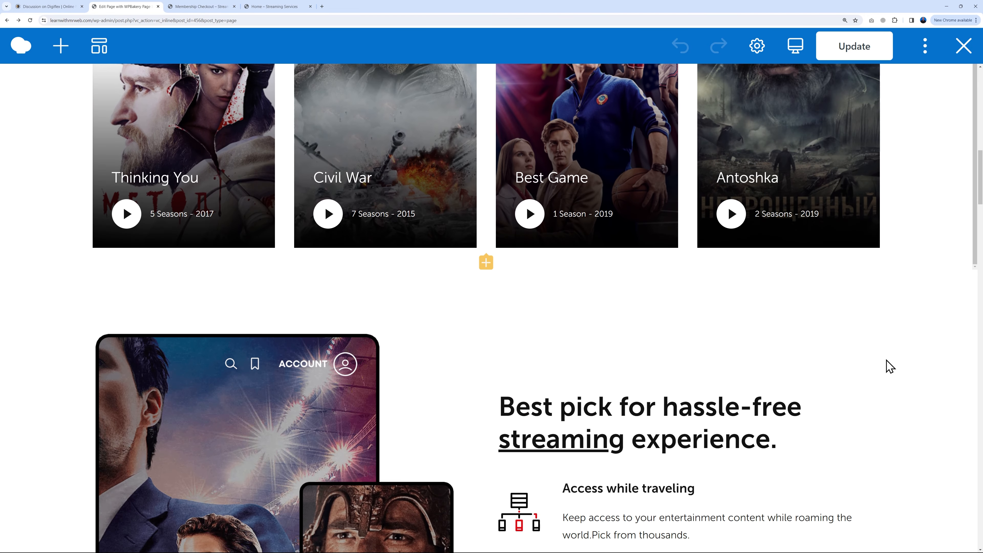
scroll(889, 366, "down", 5)
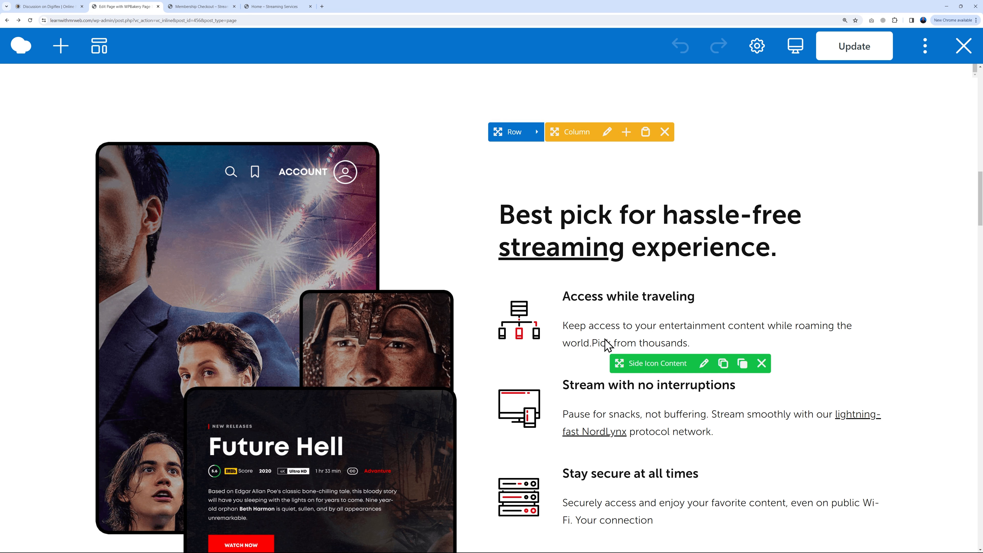
left_click(703, 364)
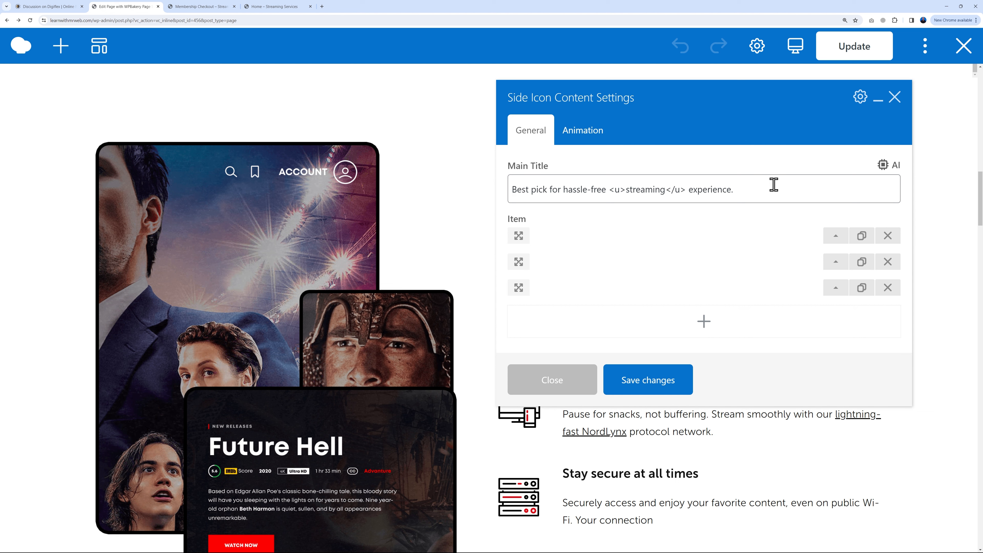
left_click(894, 97)
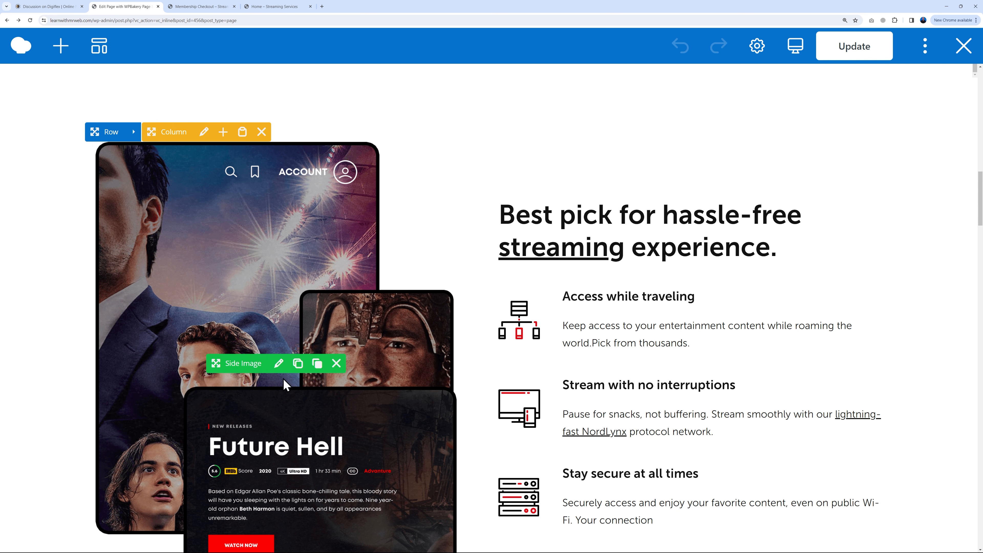
Check the Side Image settings of the collage beside the streaming experience text and close them without changes.
left_click(278, 364)
scroll(278, 365, "down", 1)
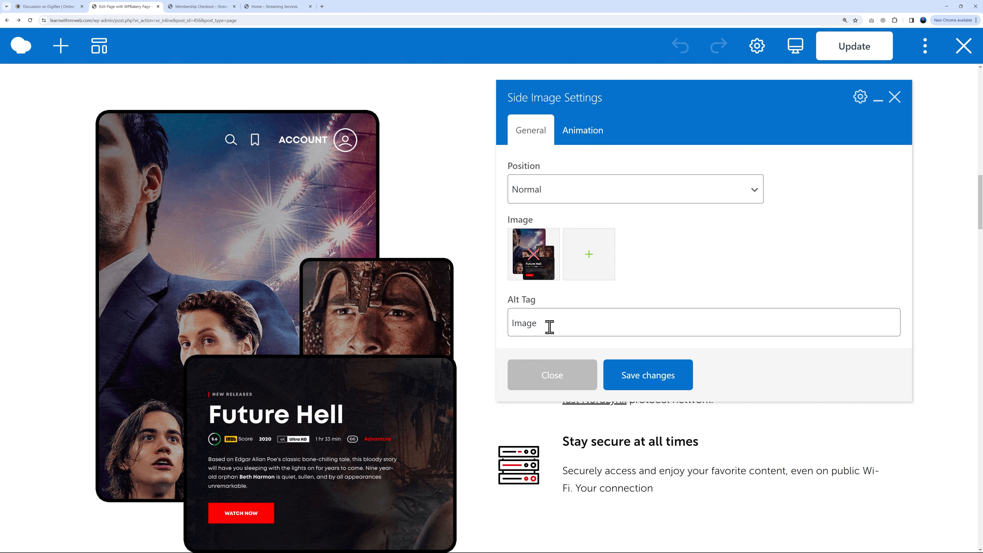
left_click(895, 96)
Look at the "Watch Shows Online" section and the TV Shows and Audiobooks entries in the WordPress dashboard, then return to the page editor.
scroll(899, 321, "down", 6)
scroll(923, 321, "down", 7)
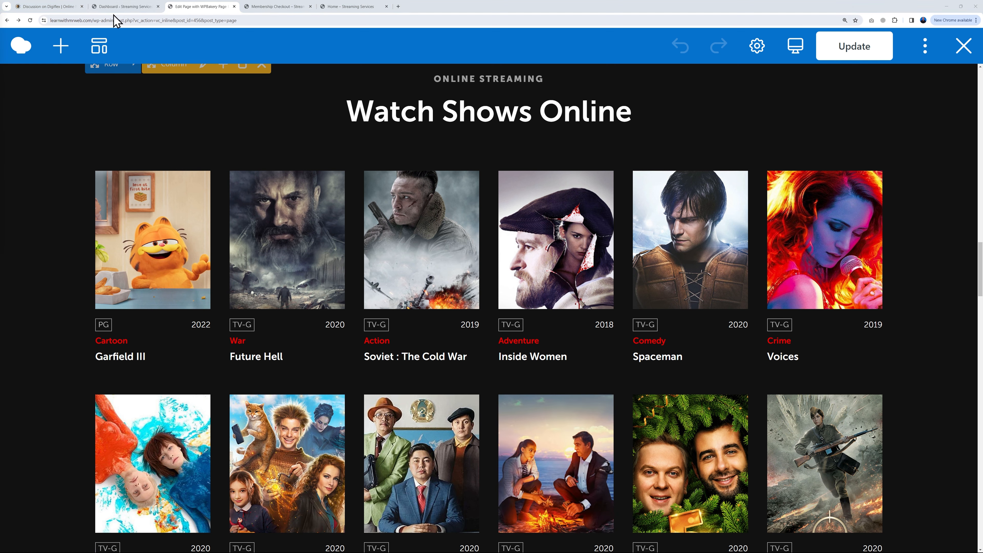
left_click(116, 8)
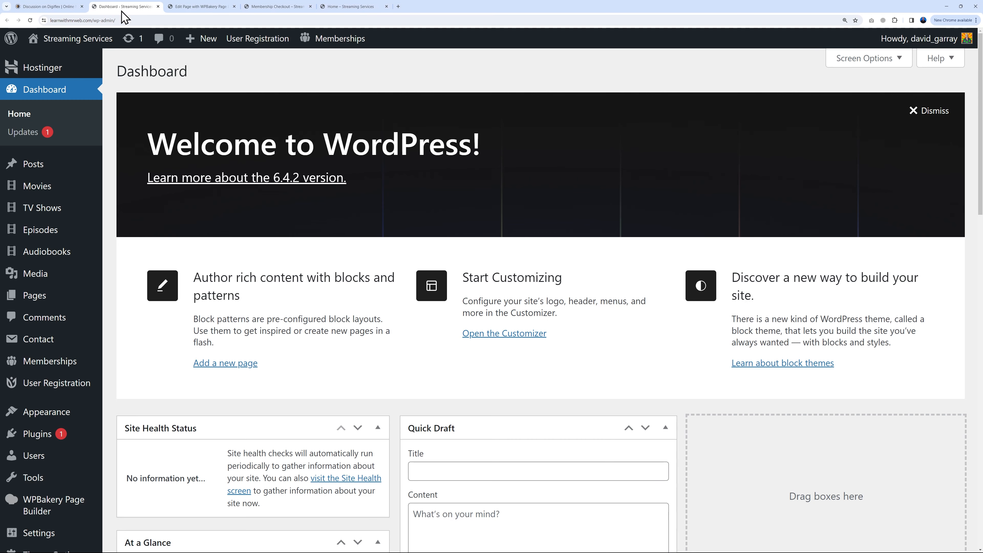
mouse_move(45, 211)
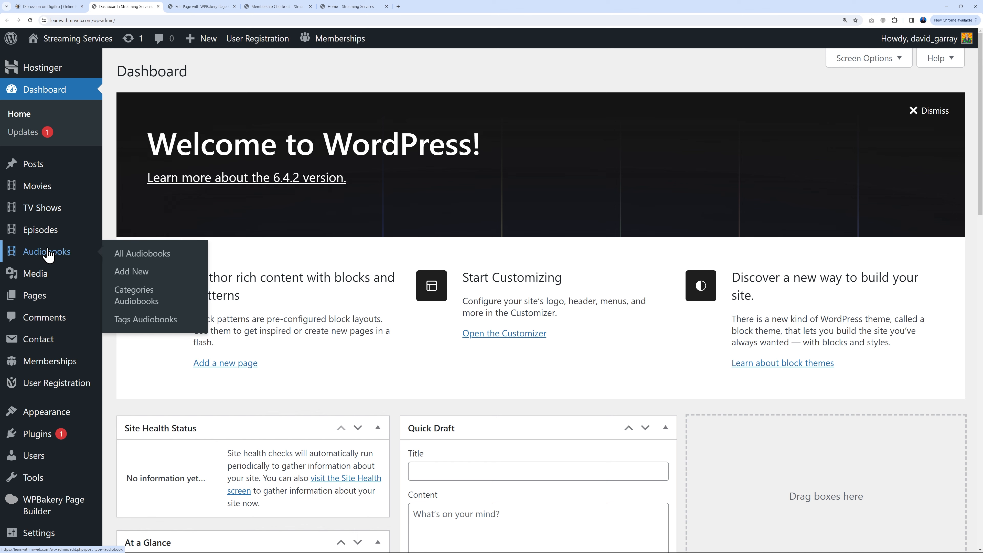
left_click(176, 9)
Review the homepage sections, from the movie, TV show and audiobook grids to the testimonial and pricing area.
scroll(614, 358, "down", 10)
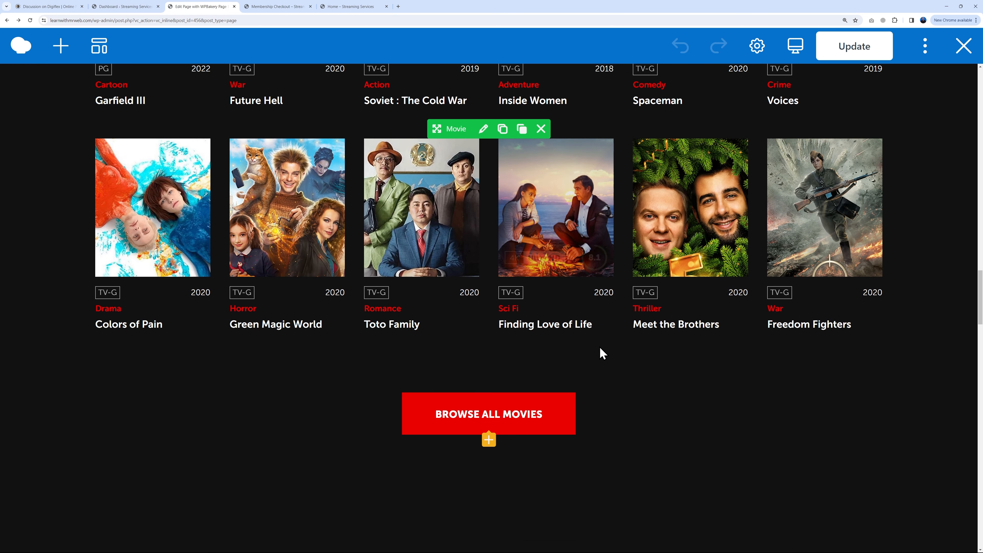
scroll(657, 355, "down", 7)
scroll(654, 413, "up", 15)
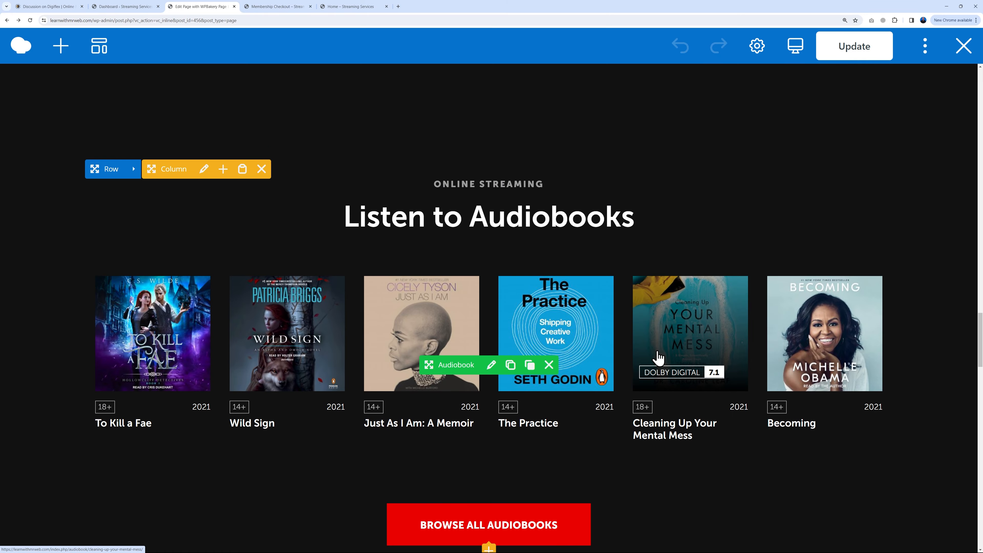
scroll(905, 296, "up", 15)
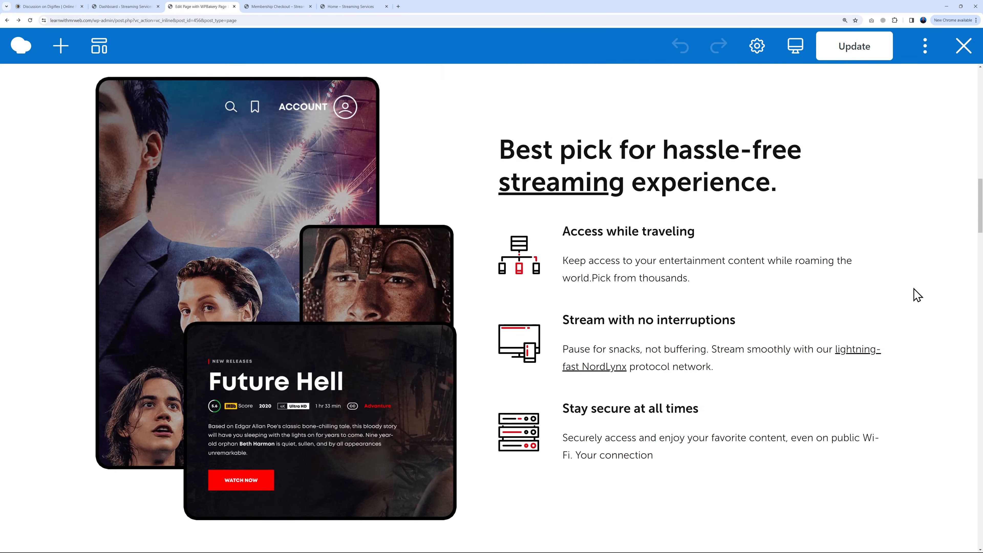
scroll(920, 288, "up", 10)
scroll(923, 289, "down", 1)
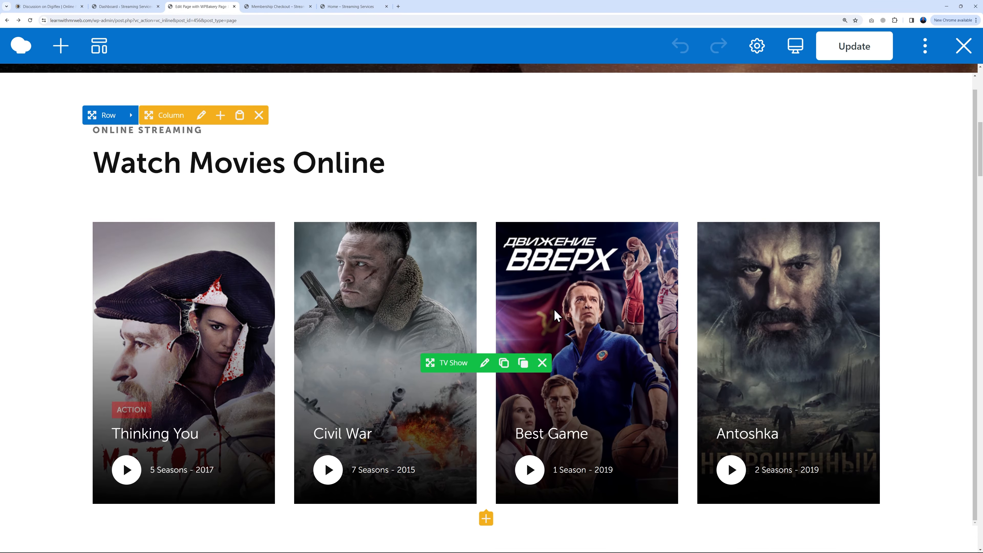
scroll(680, 300, "down", 5)
scroll(681, 298, "down", 15)
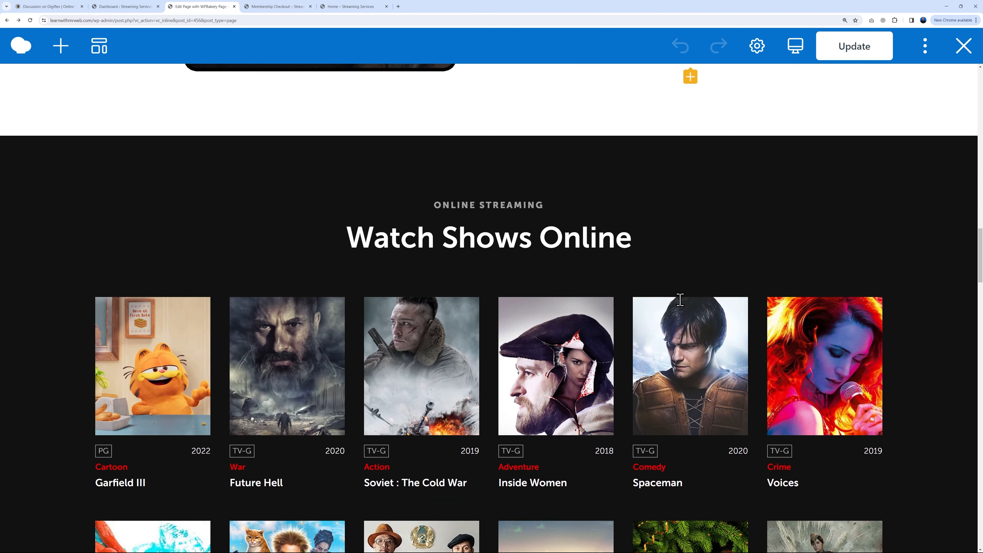
scroll(654, 361, "down", 10)
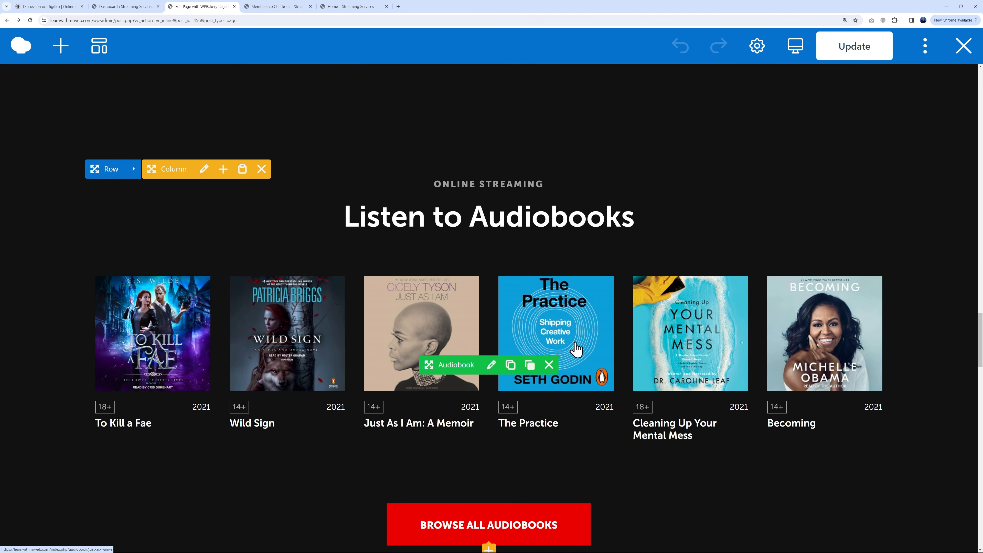
scroll(681, 357, "down", 4)
scroll(714, 356, "down", 8)
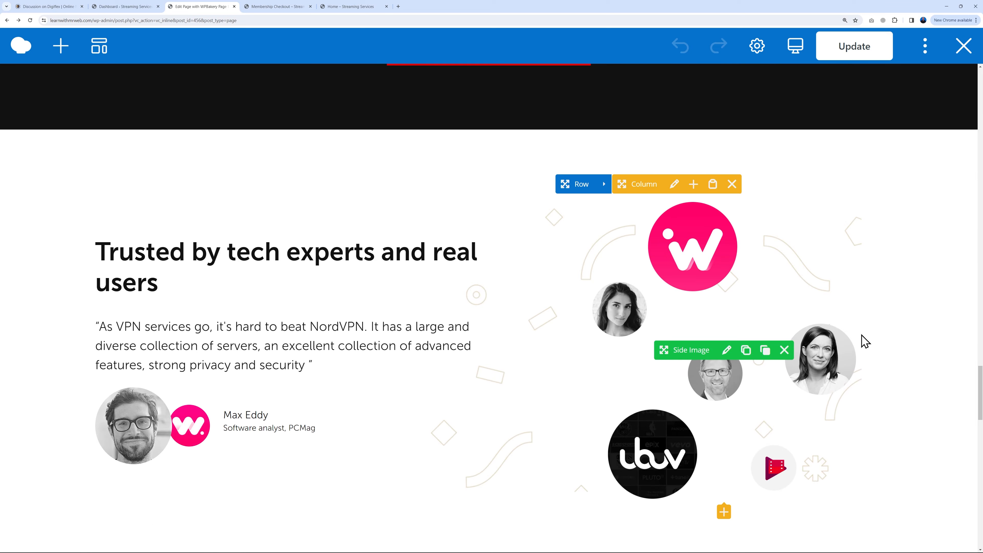
scroll(862, 341, "down", 3)
scroll(865, 341, "down", 9)
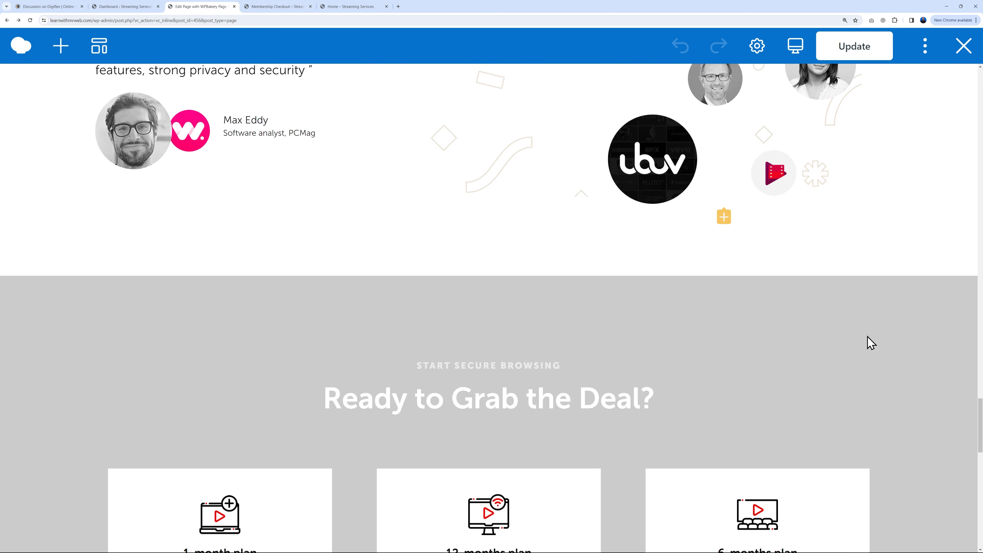
Set the 1-month plan price box's currency symbol to € and its note to "Pay-as-you-go. Cancel anytime!".
scroll(904, 340, "down", 4)
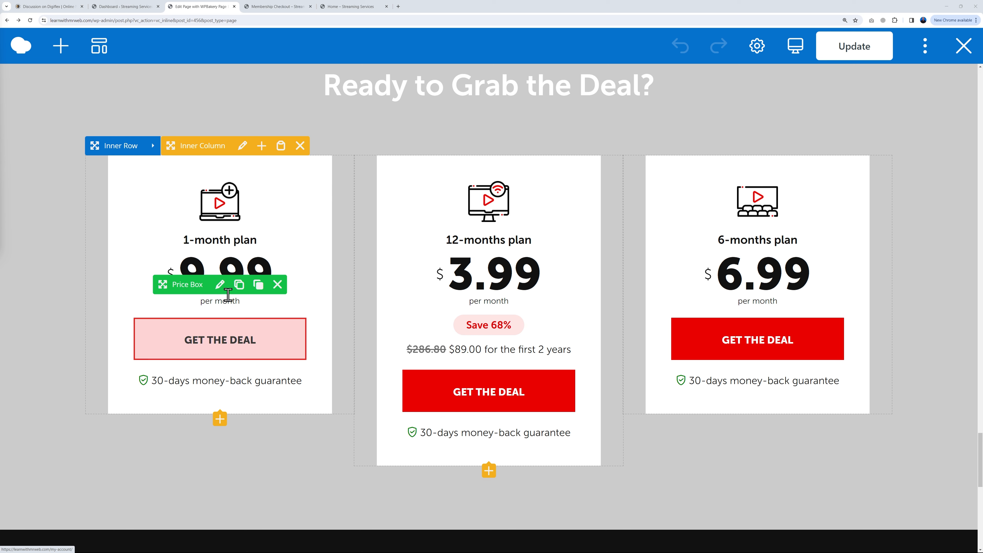
left_click(220, 286)
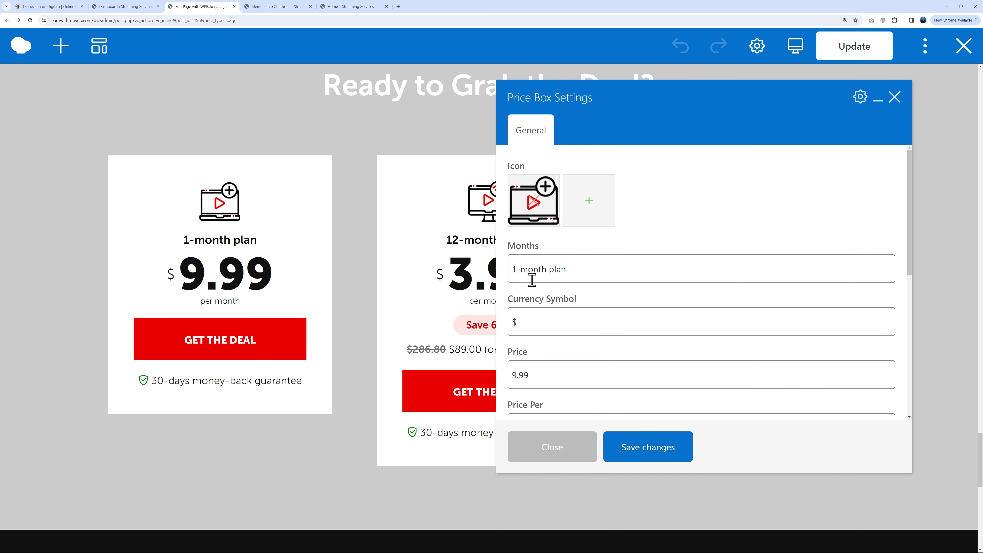
double_click(513, 324)
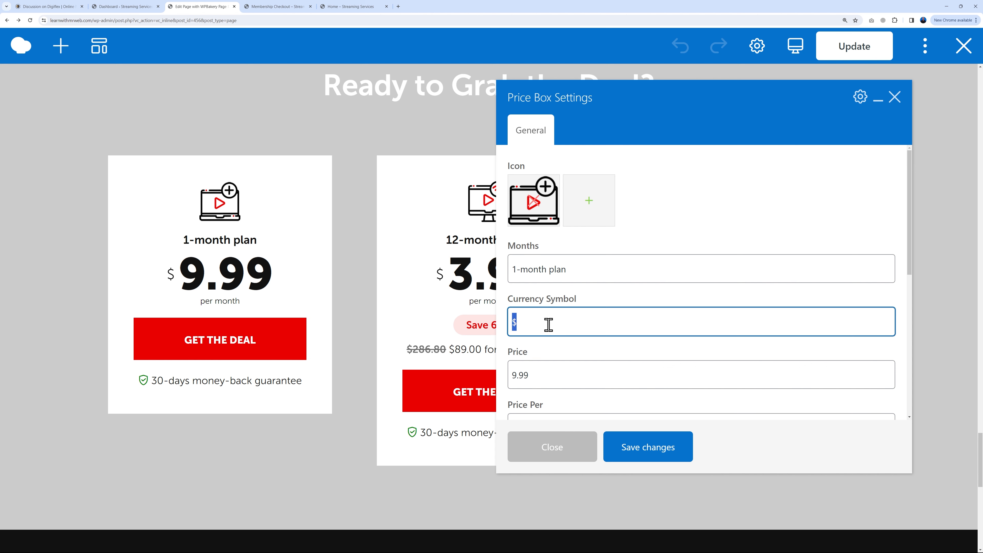
scroll(573, 363, "down", 4)
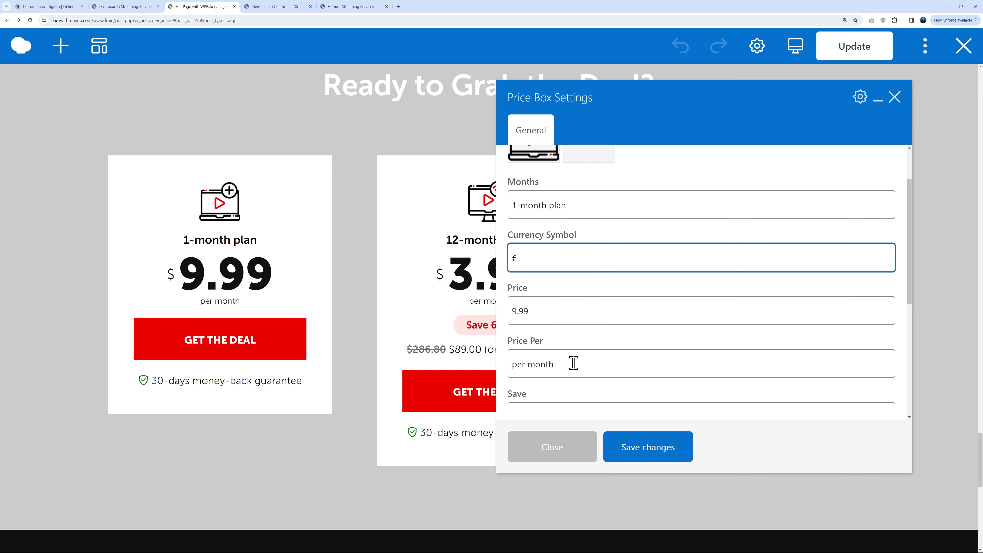
scroll(646, 350, "down", 2)
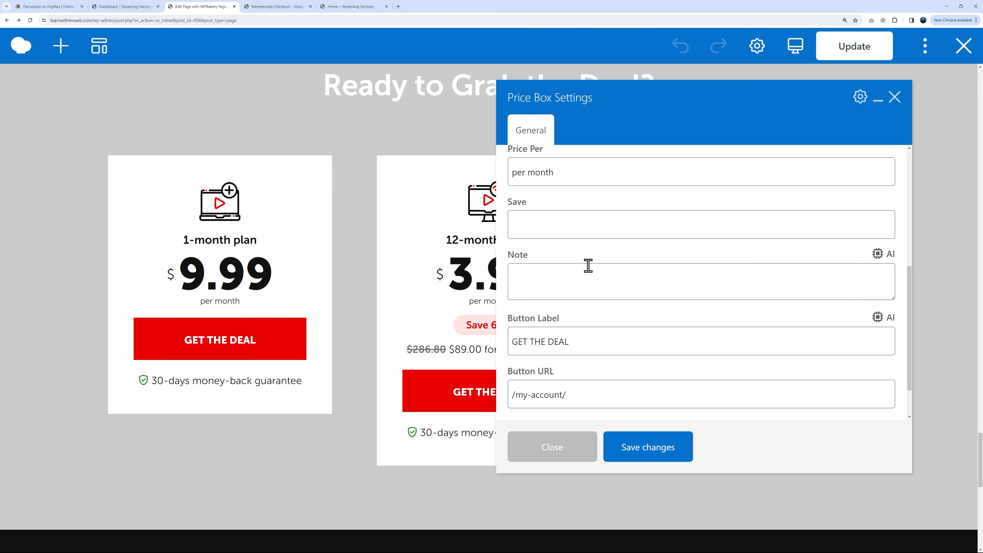
left_click(580, 277)
type("Pay-as-you-go. Cancel anytime!")
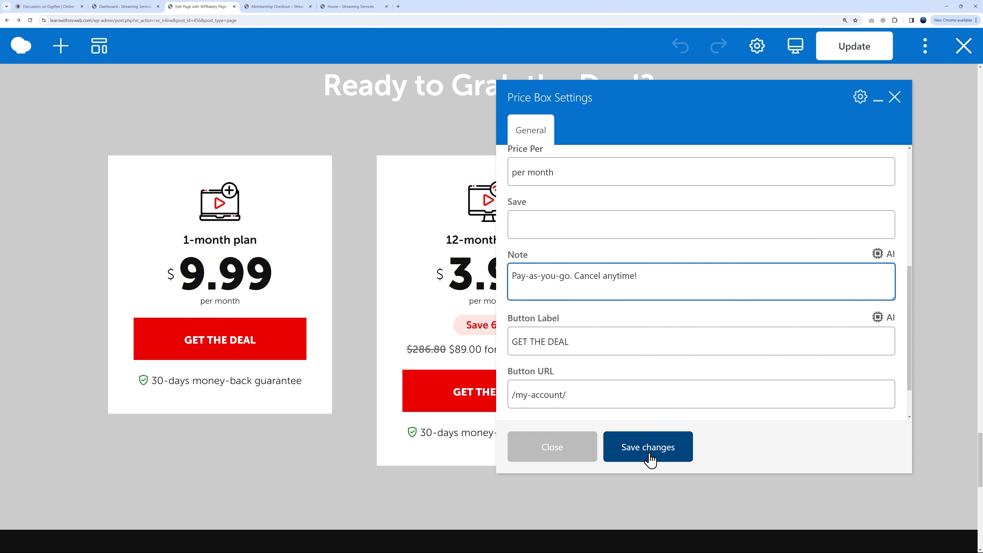
Clear the 1-month plan's button URL and bring up the Pay as you go Membership Checkout page for its link.
scroll(717, 364, "down", 1)
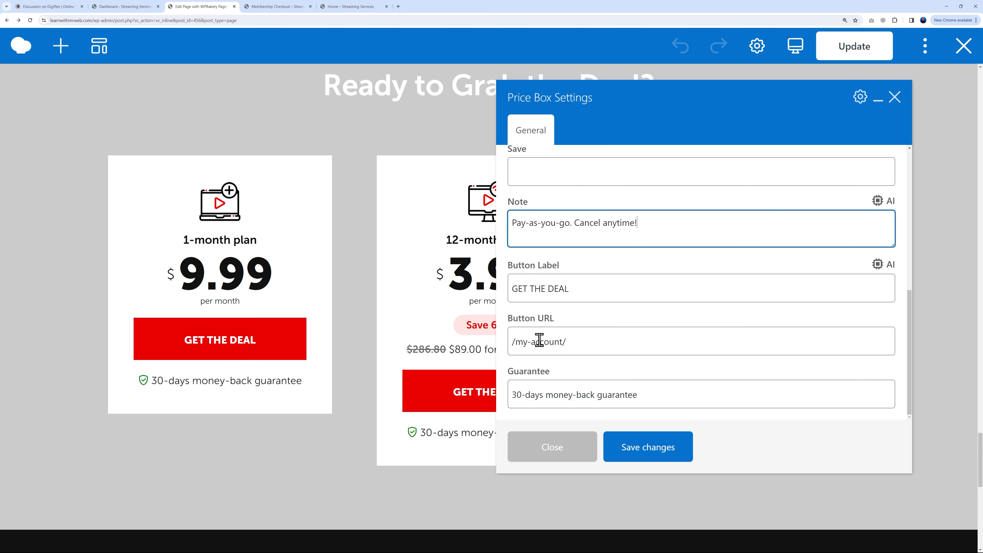
left_click_drag(513, 341, 626, 339)
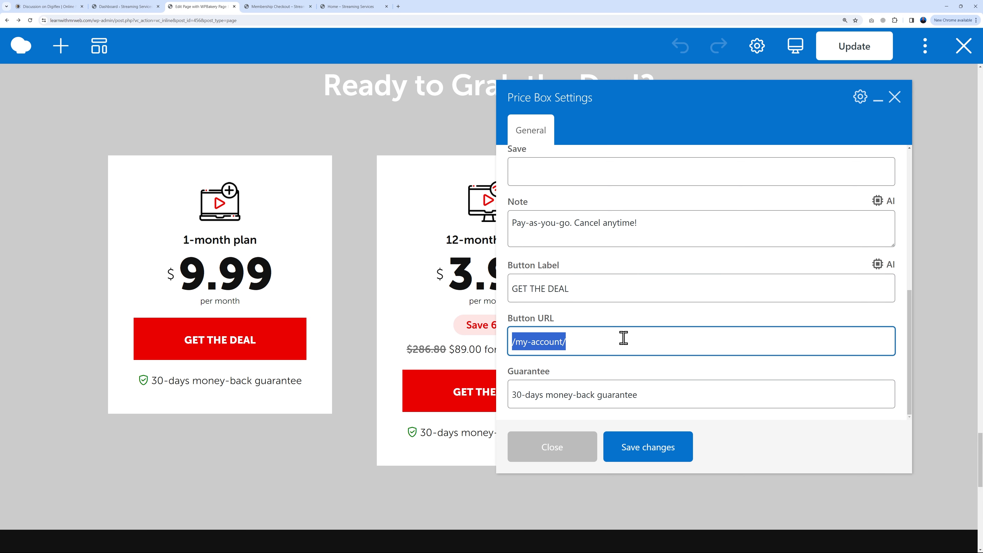
key("BackSpace")
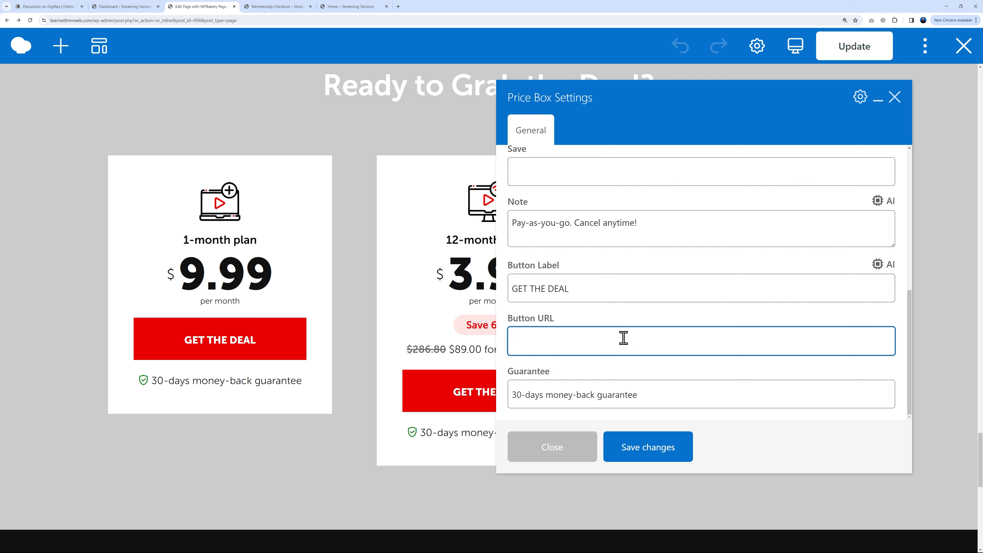
left_click(293, 6)
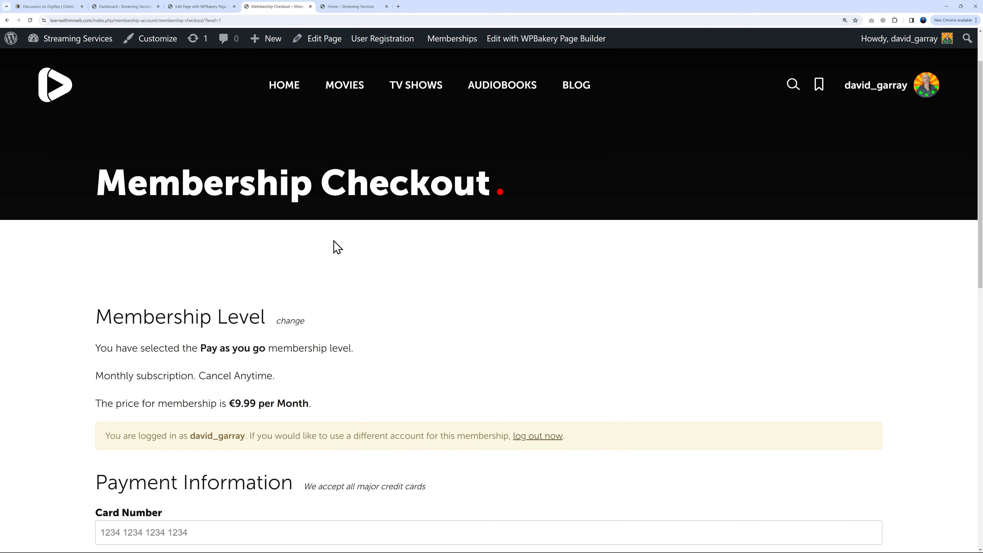